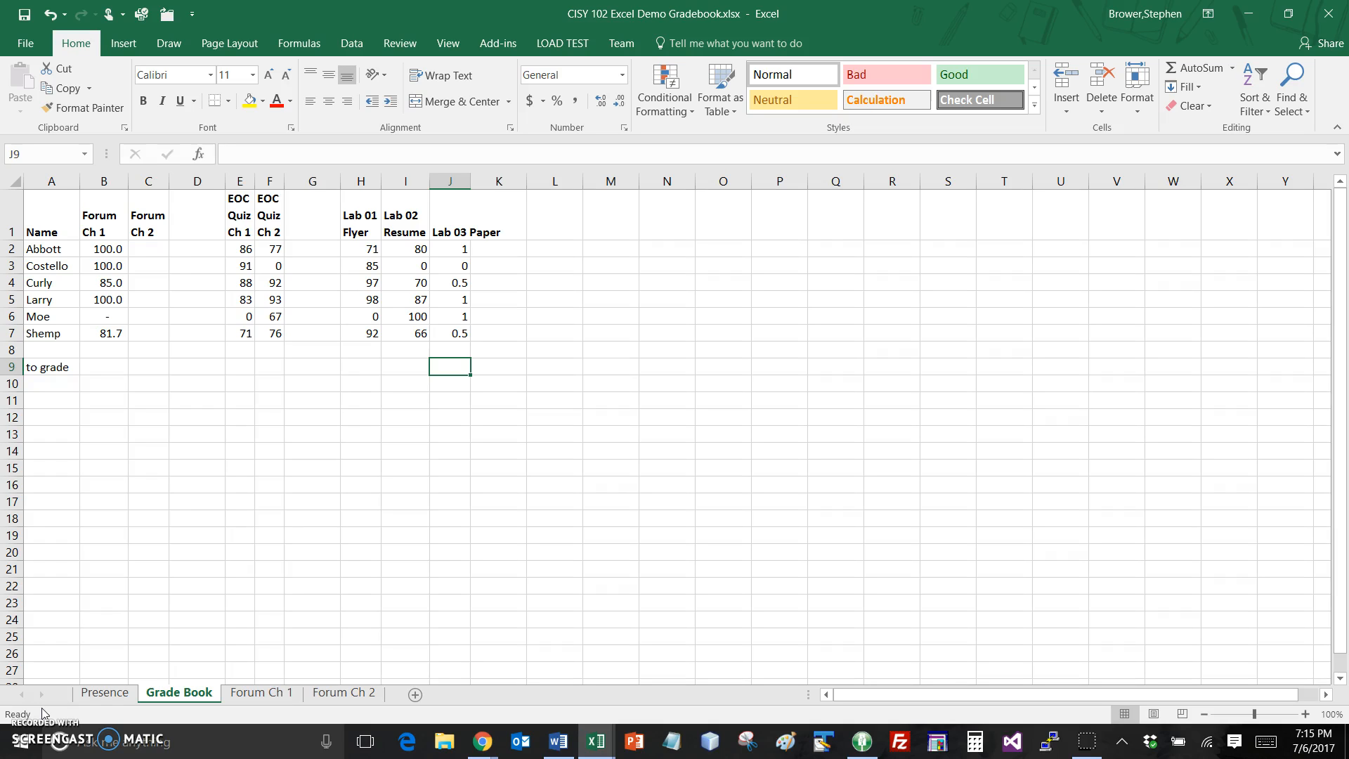
# - Look through the Presence, Grade Book, Forum Ch 1 and Forum Ch 2 sheets of the gradebook
pyautogui.click(107, 693)
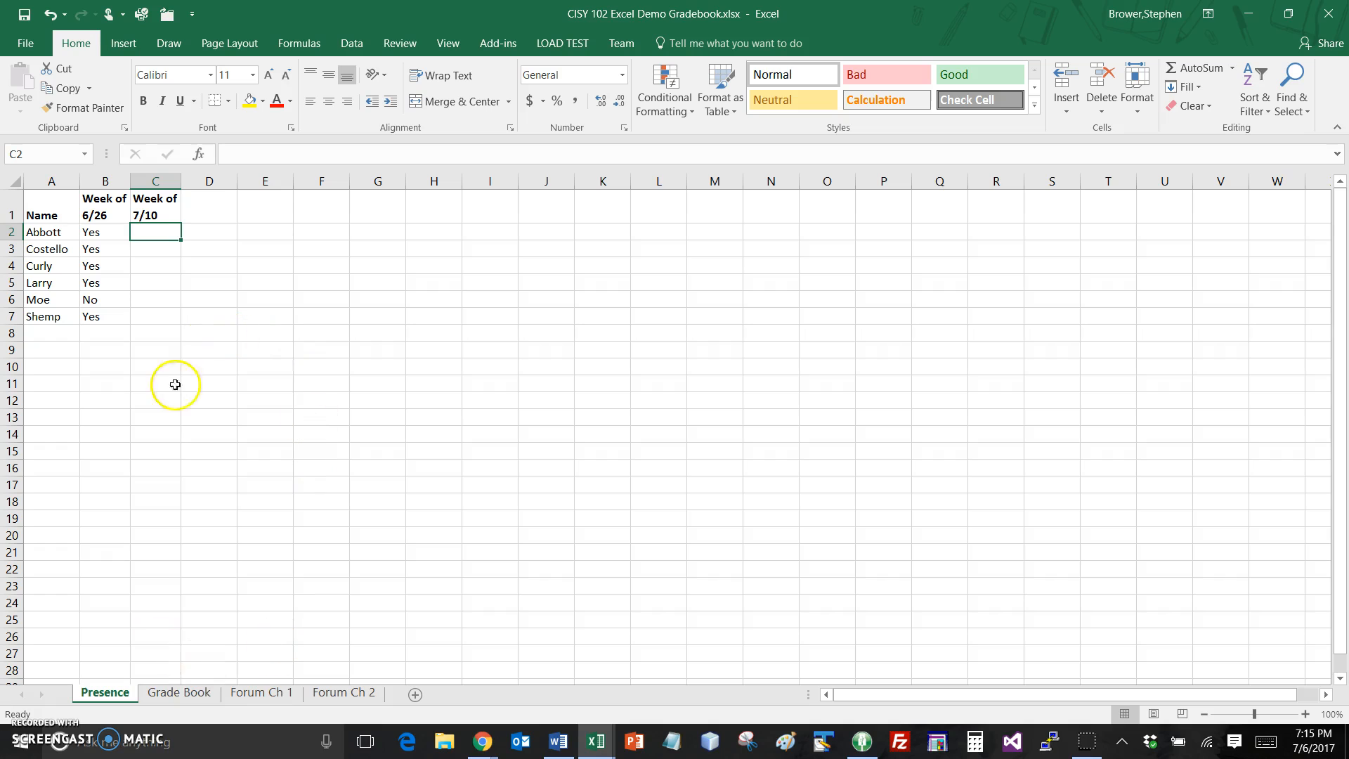
pyautogui.click(175, 690)
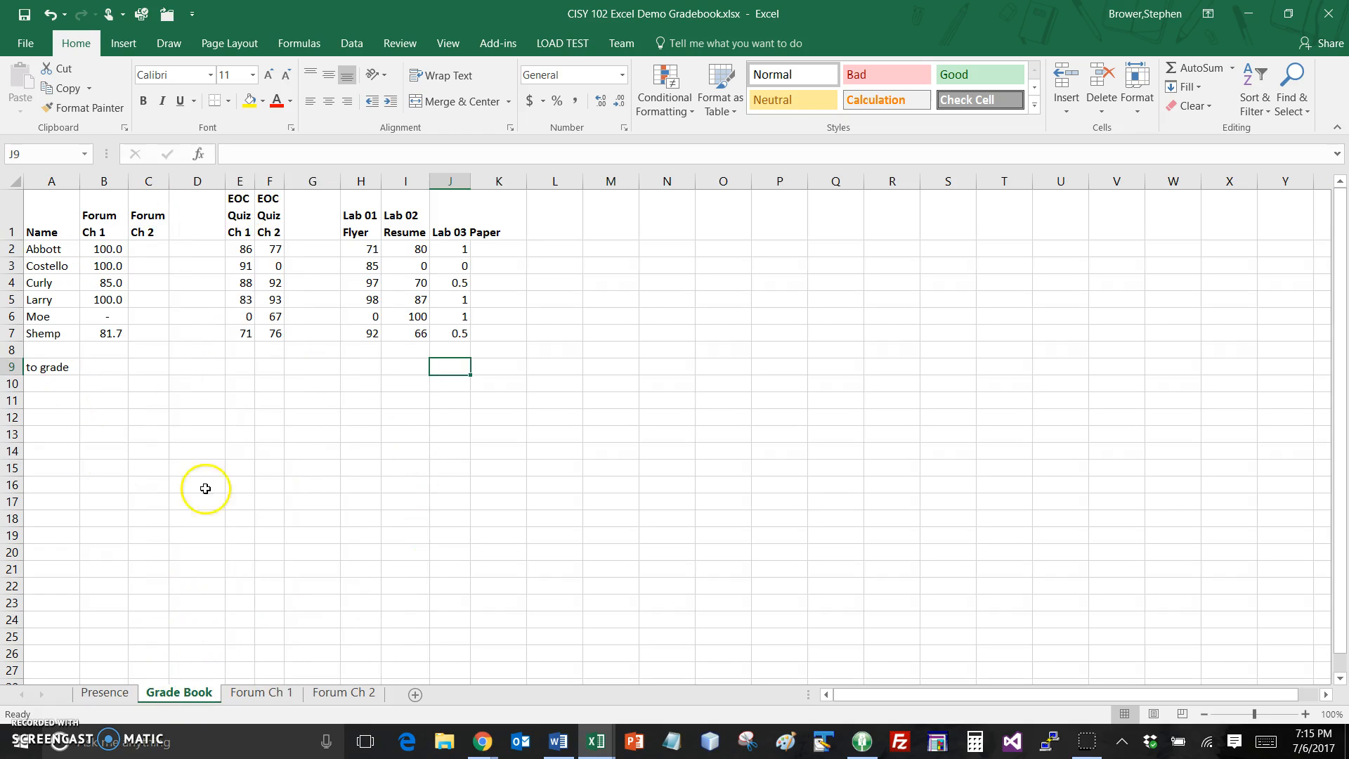
pyautogui.click(266, 693)
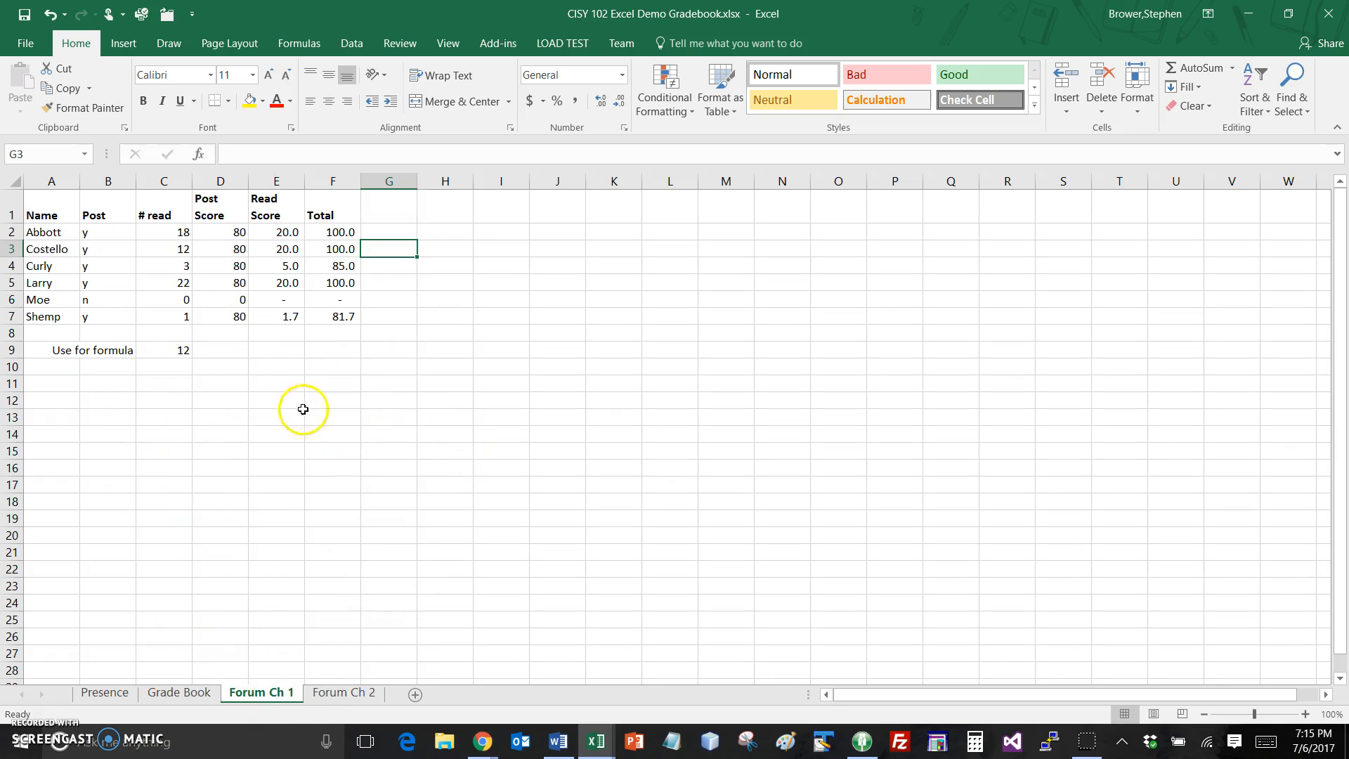
pyautogui.click(185, 693)
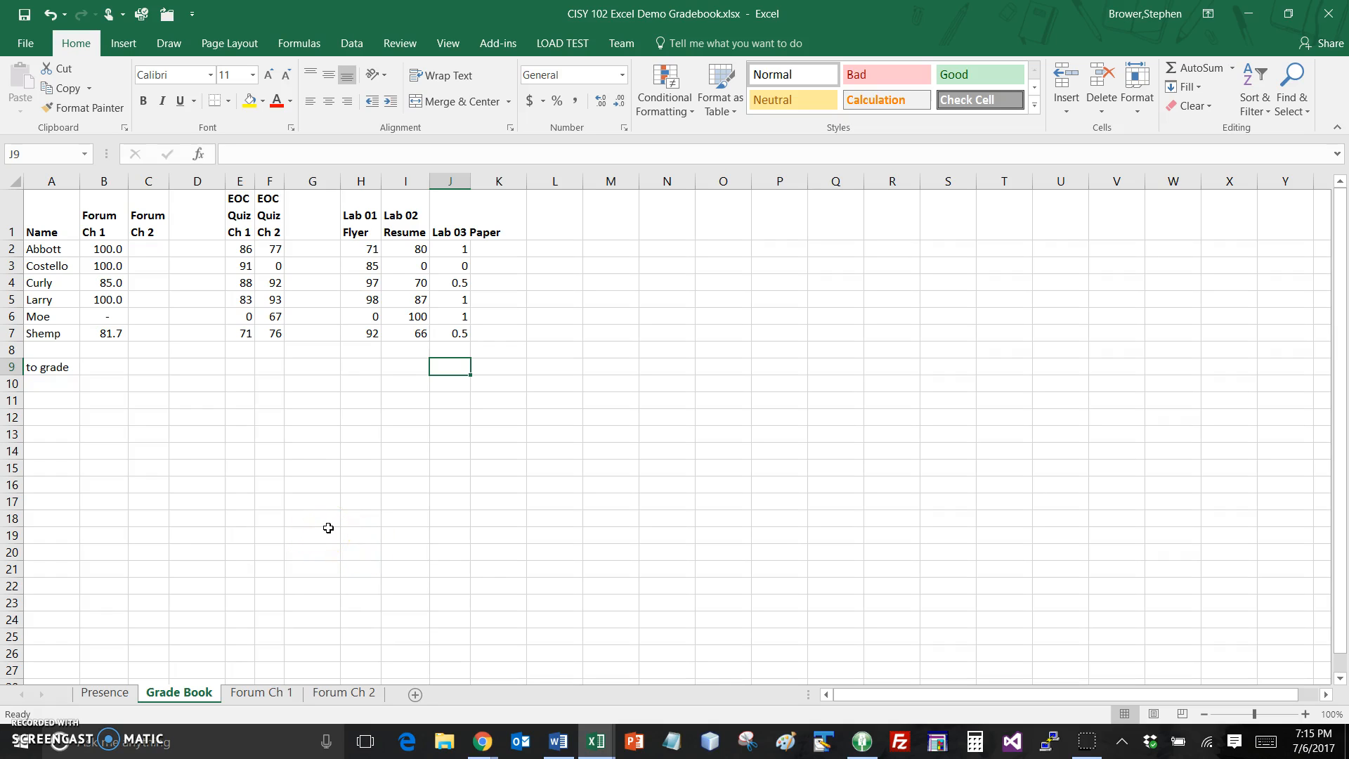
pyautogui.click(276, 696)
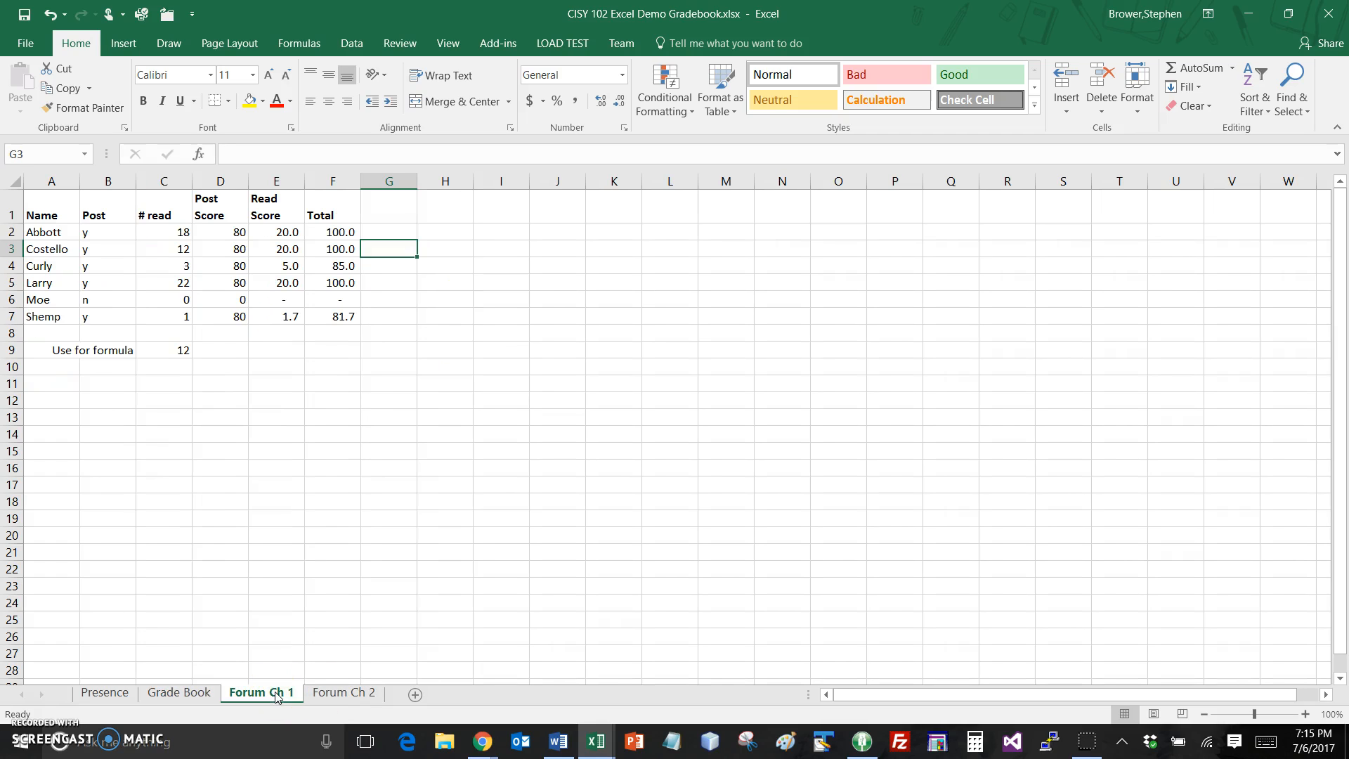
pyautogui.click(356, 696)
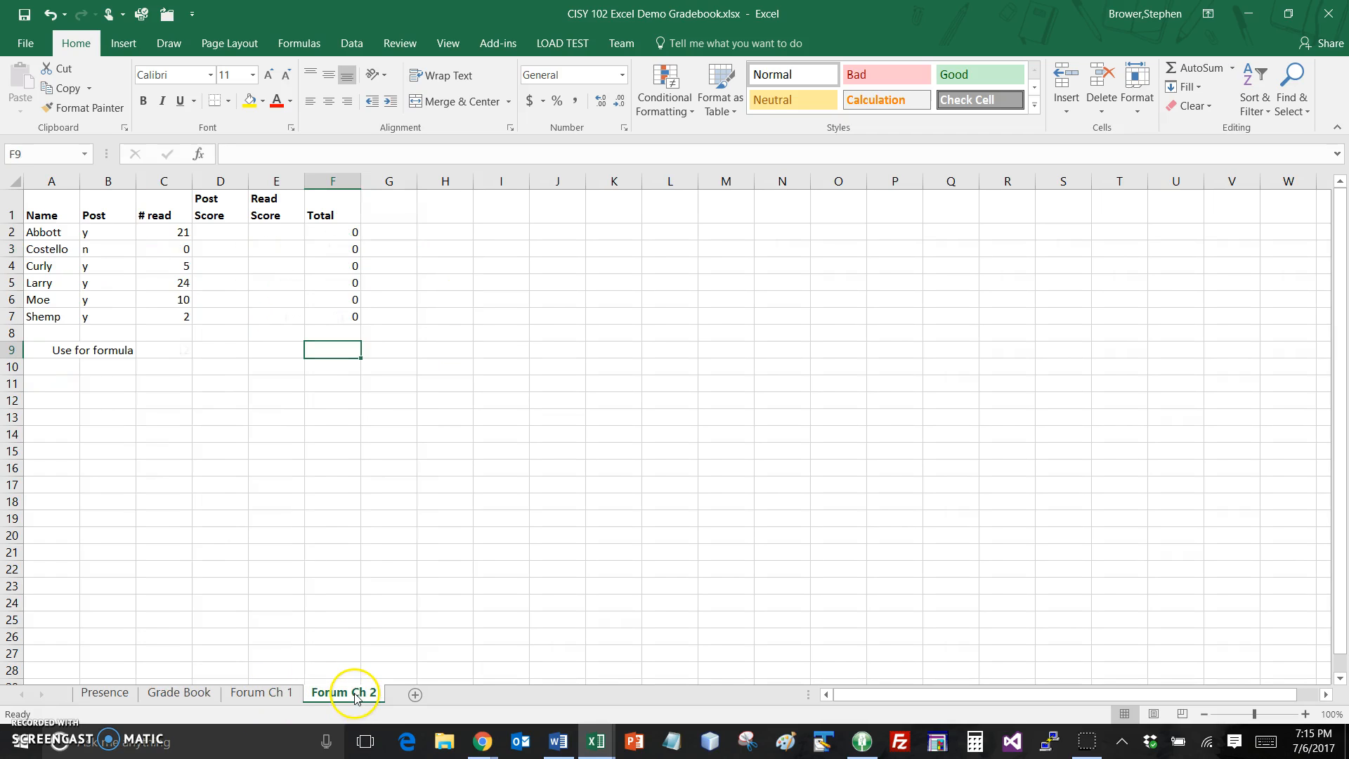
# - Examine the Post Score formula in D2 and the Read Score formula in E2 on the Forum Ch 1 sheet
pyautogui.click(261, 697)
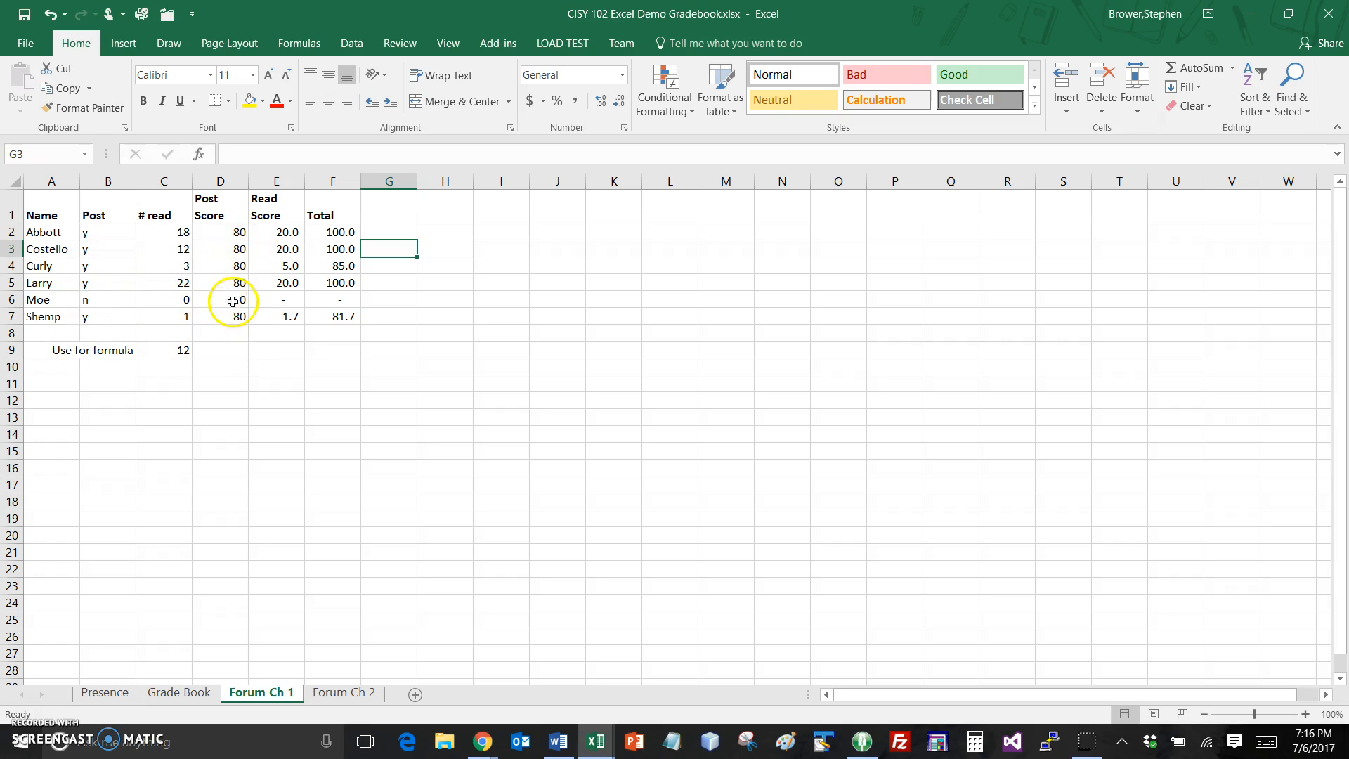
pyautogui.click(234, 234)
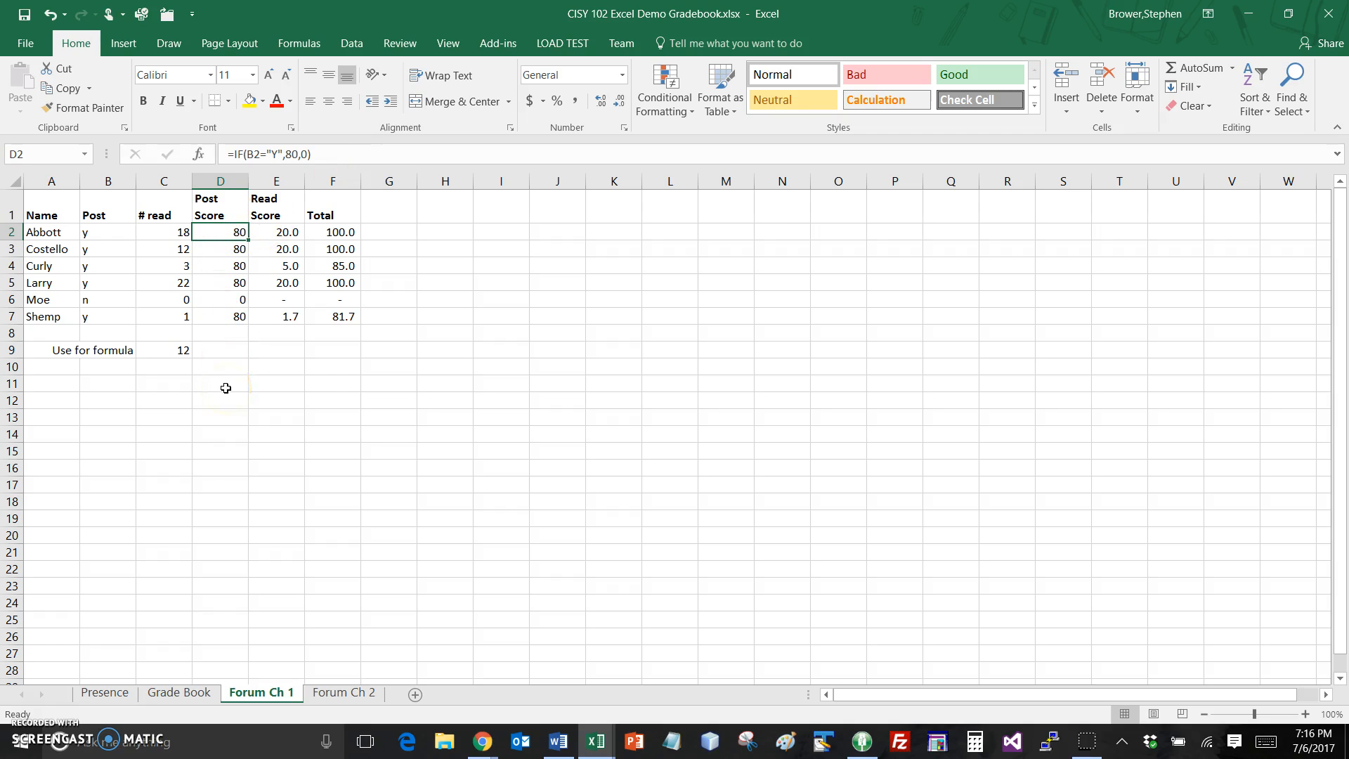
pyautogui.click(296, 333)
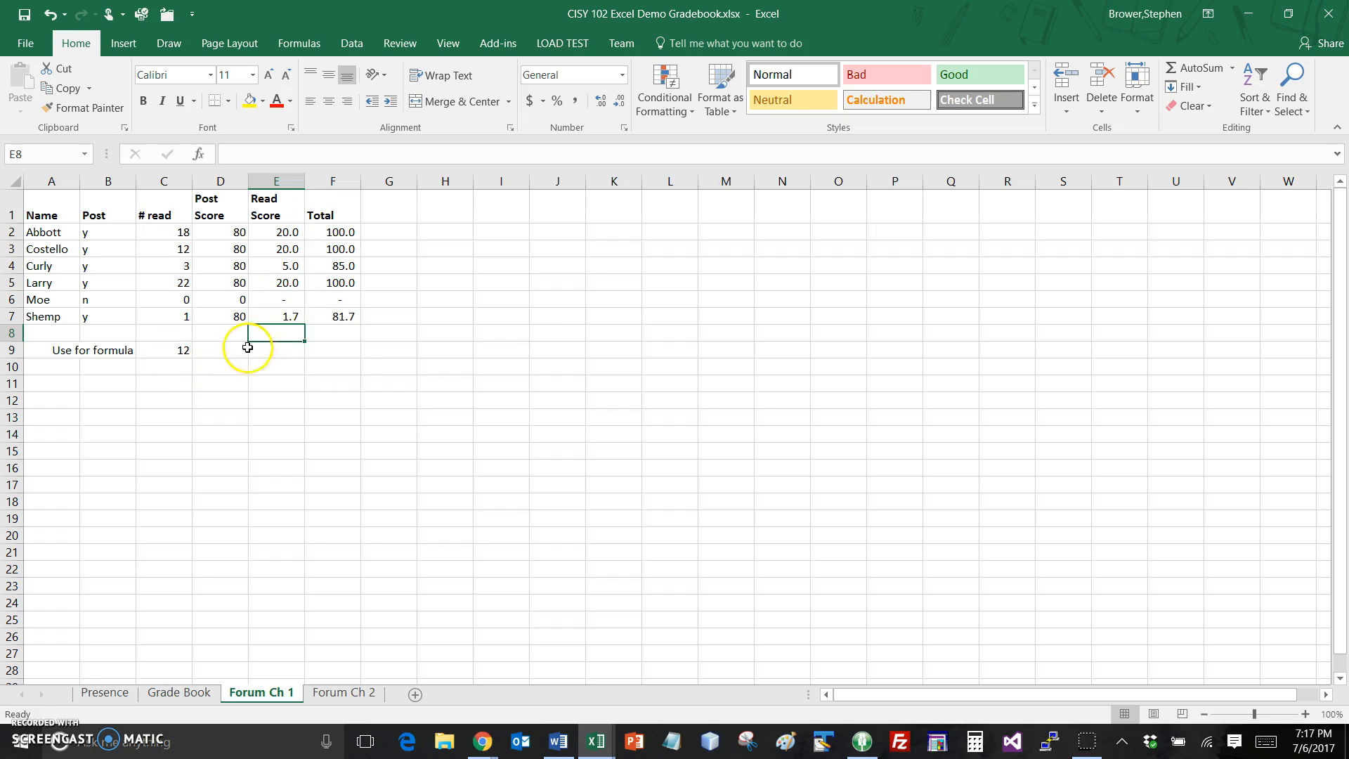
pyautogui.click(287, 232)
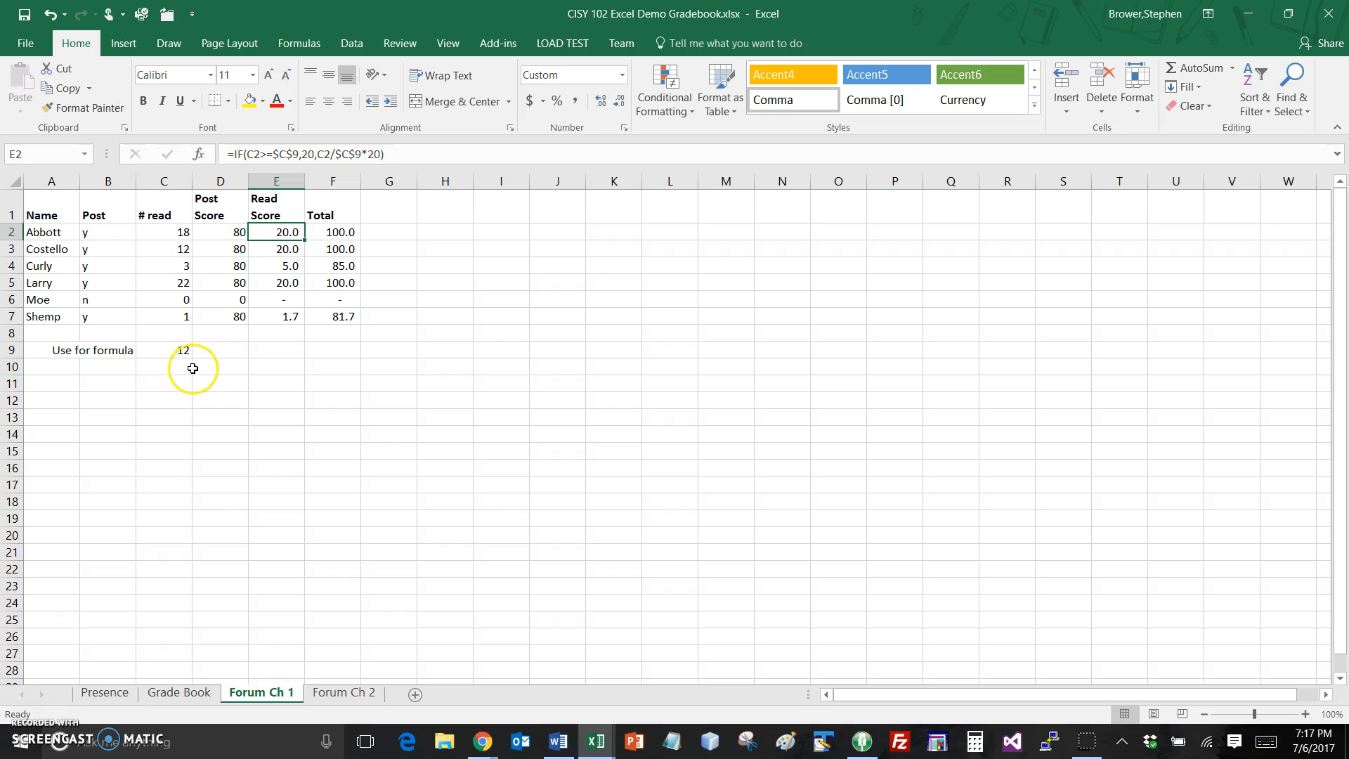
pyautogui.click(222, 348)
# - Enter the Post Score formula =IF(B2="y",80,0) in cell D2 of the Forum Ch 2 sheet
pyautogui.click(357, 693)
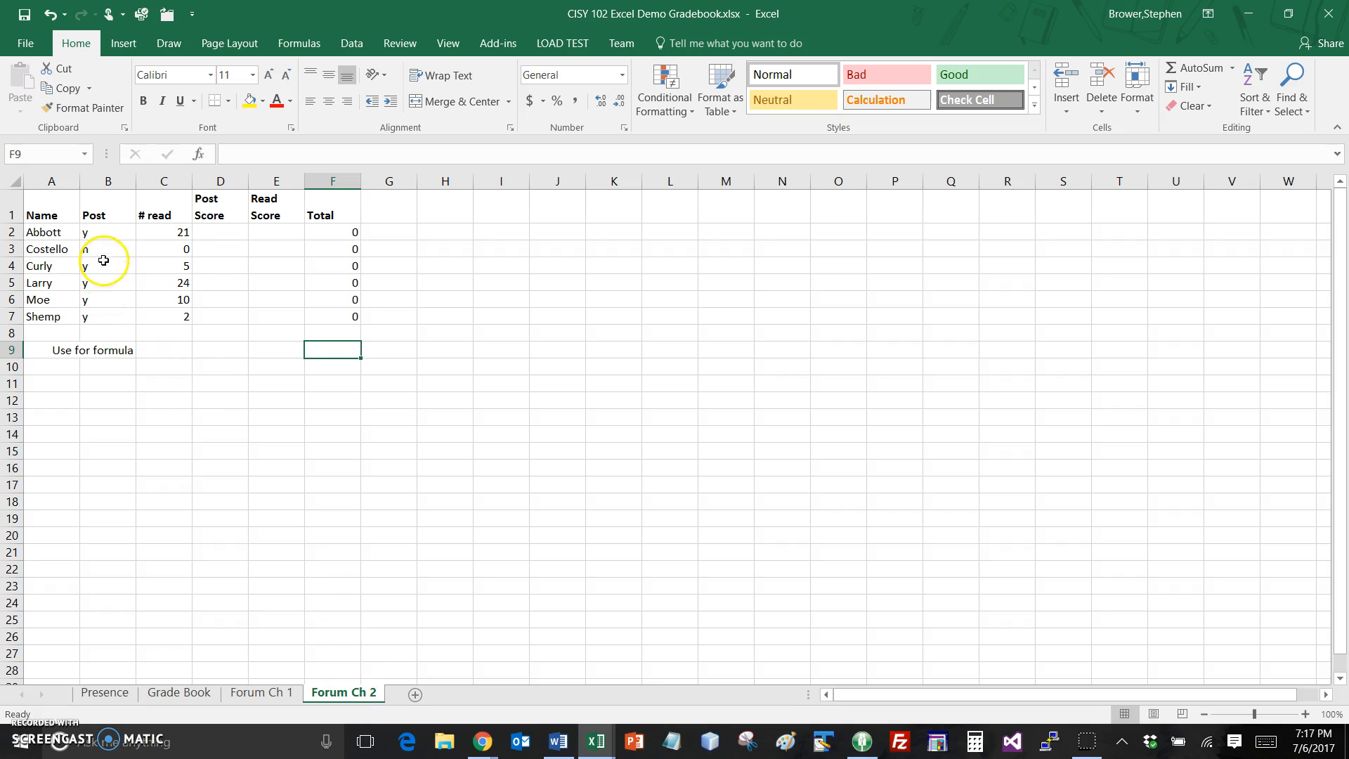
pyautogui.click(233, 232)
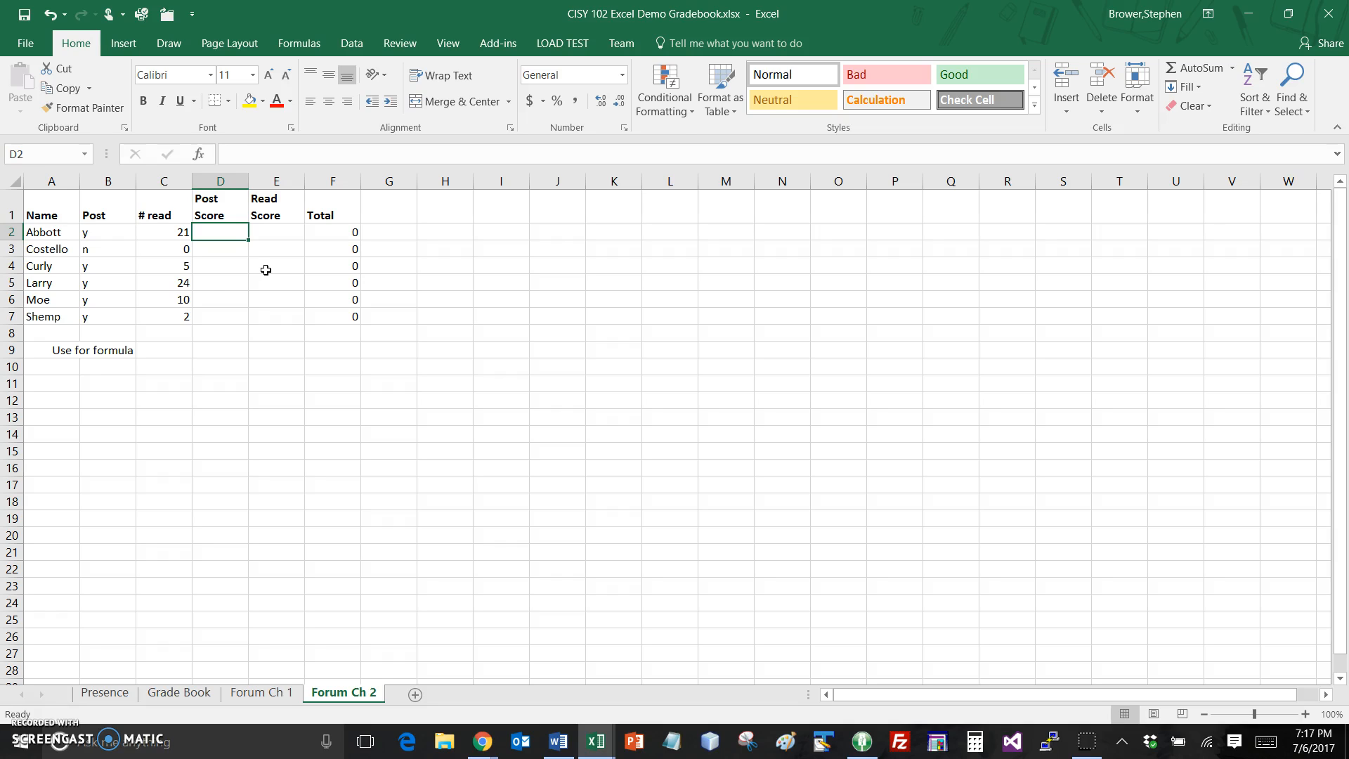
pyautogui.write('=if')
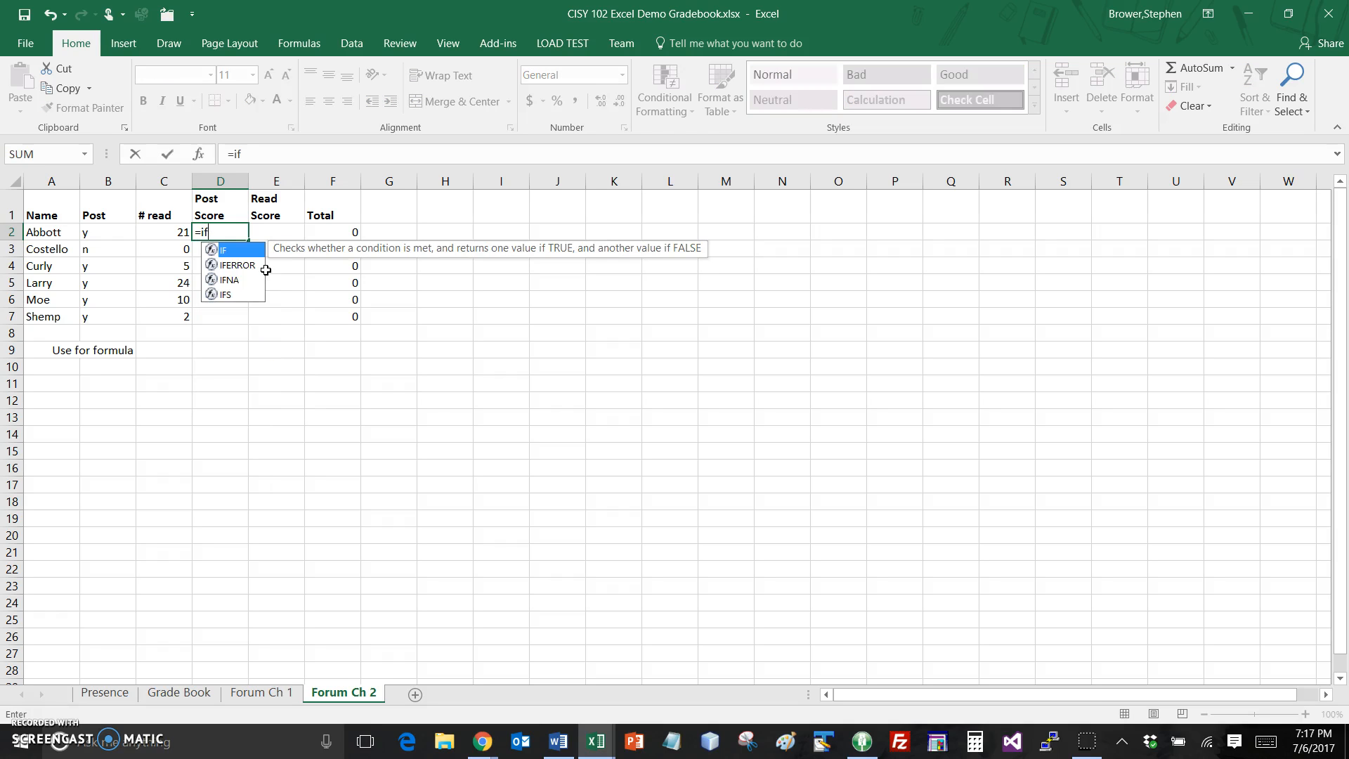
pyautogui.write('(')
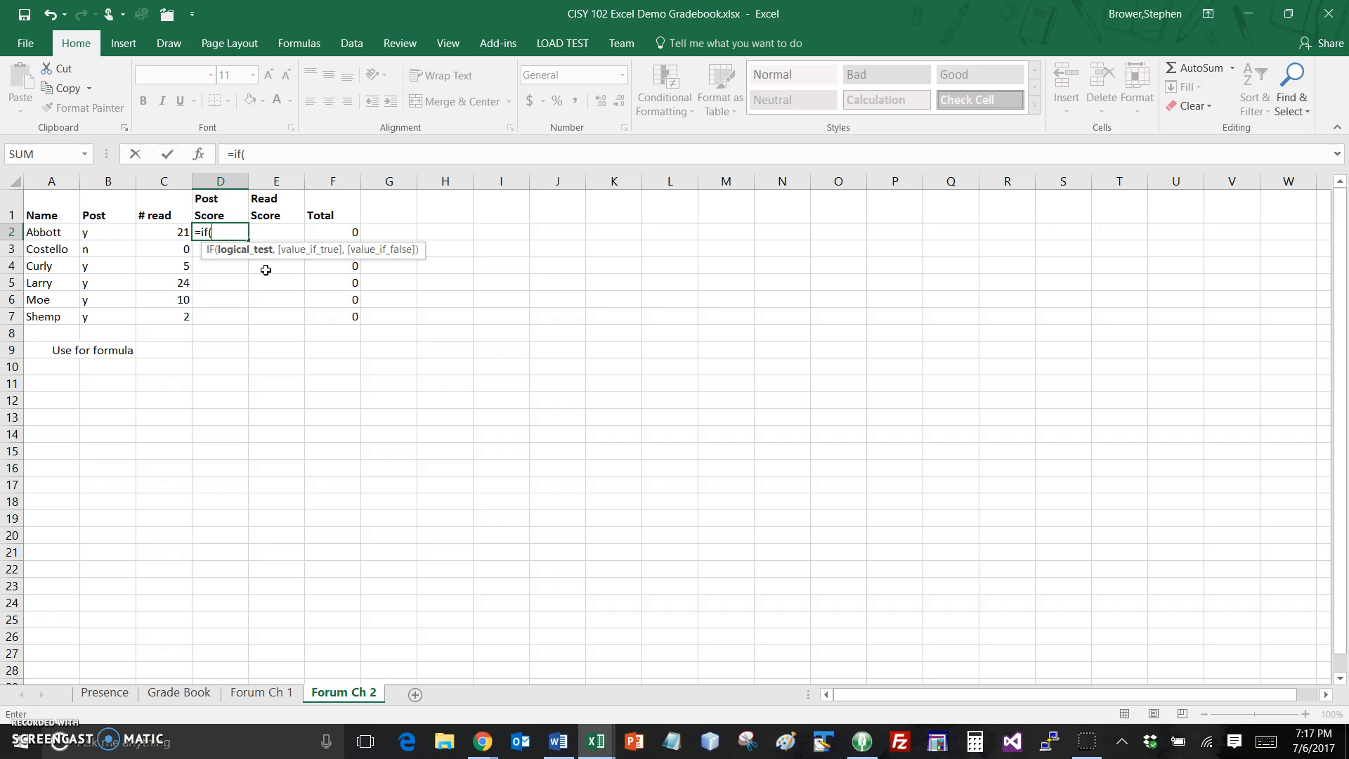
pyautogui.press('Left')
pyautogui.press('Left')
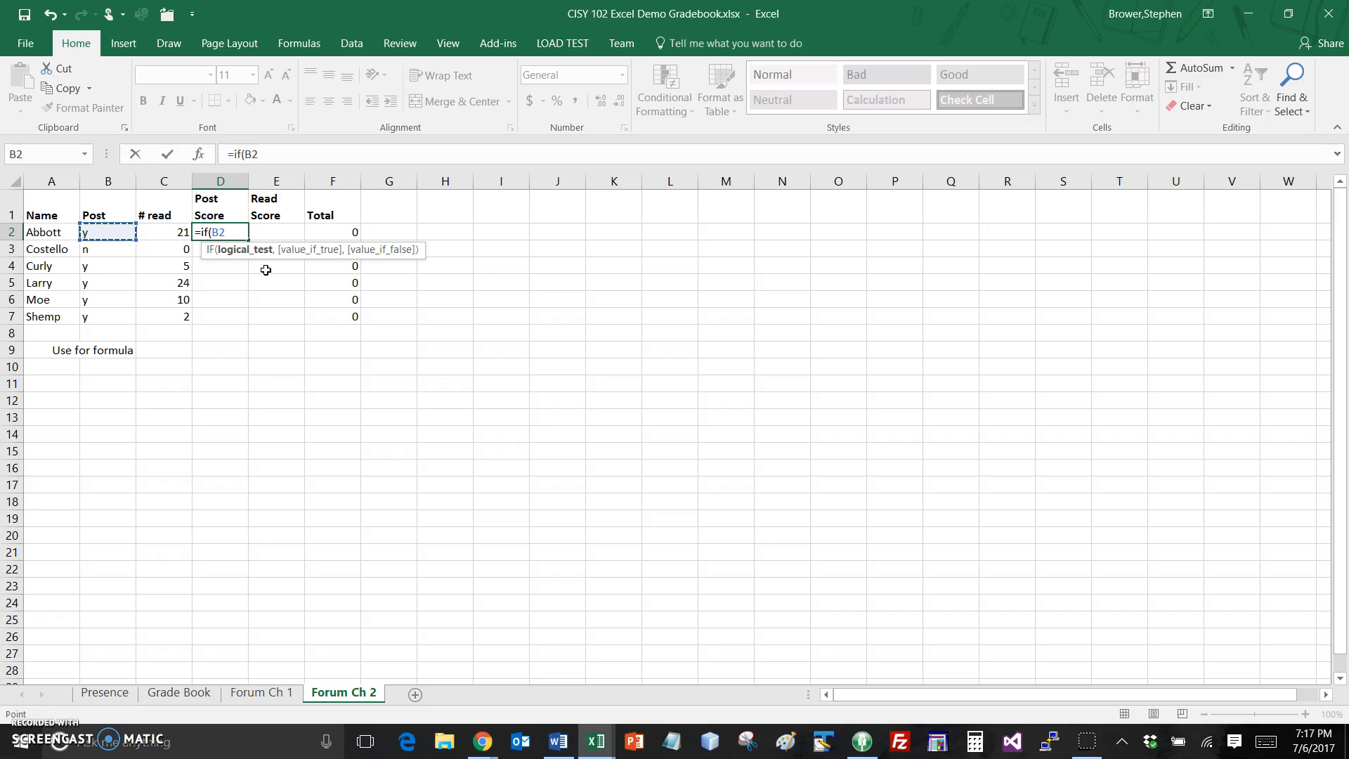
pyautogui.write('="y",80')
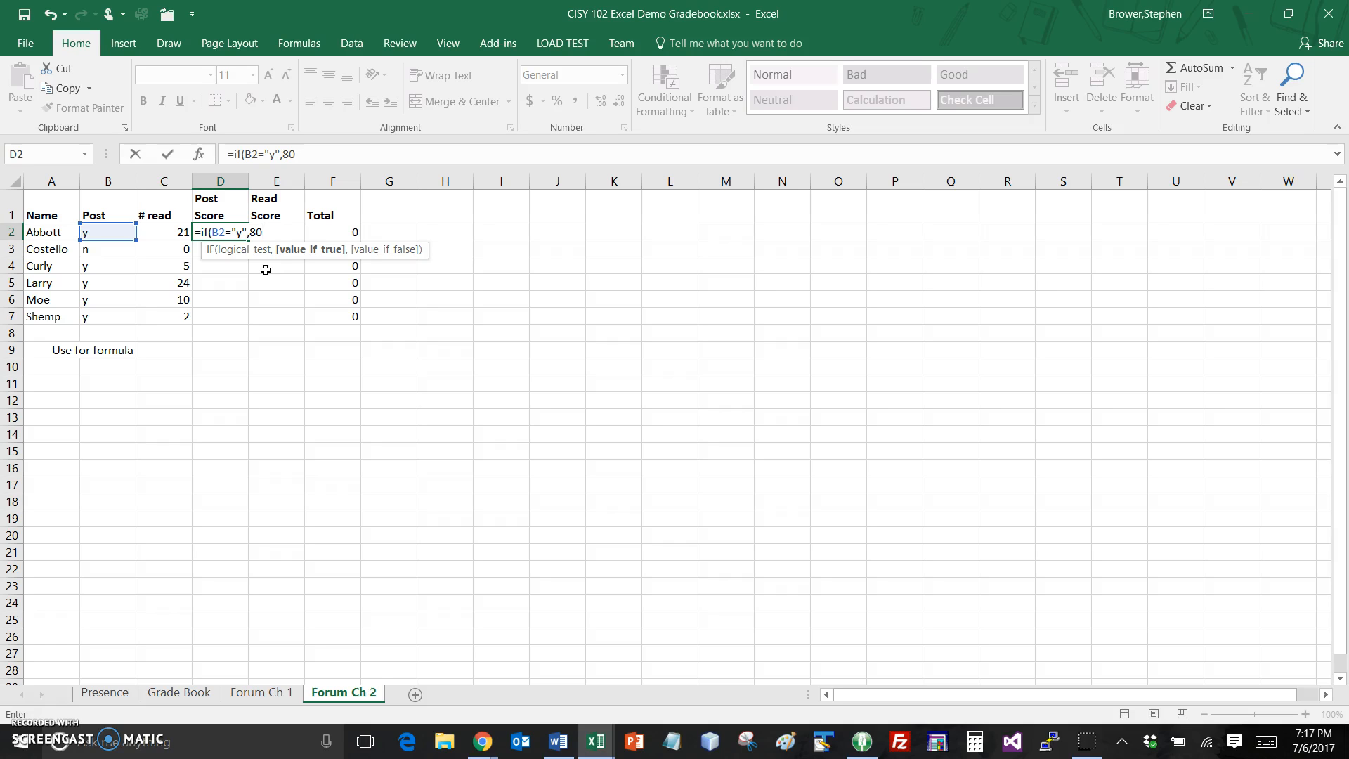
pyautogui.write(',')
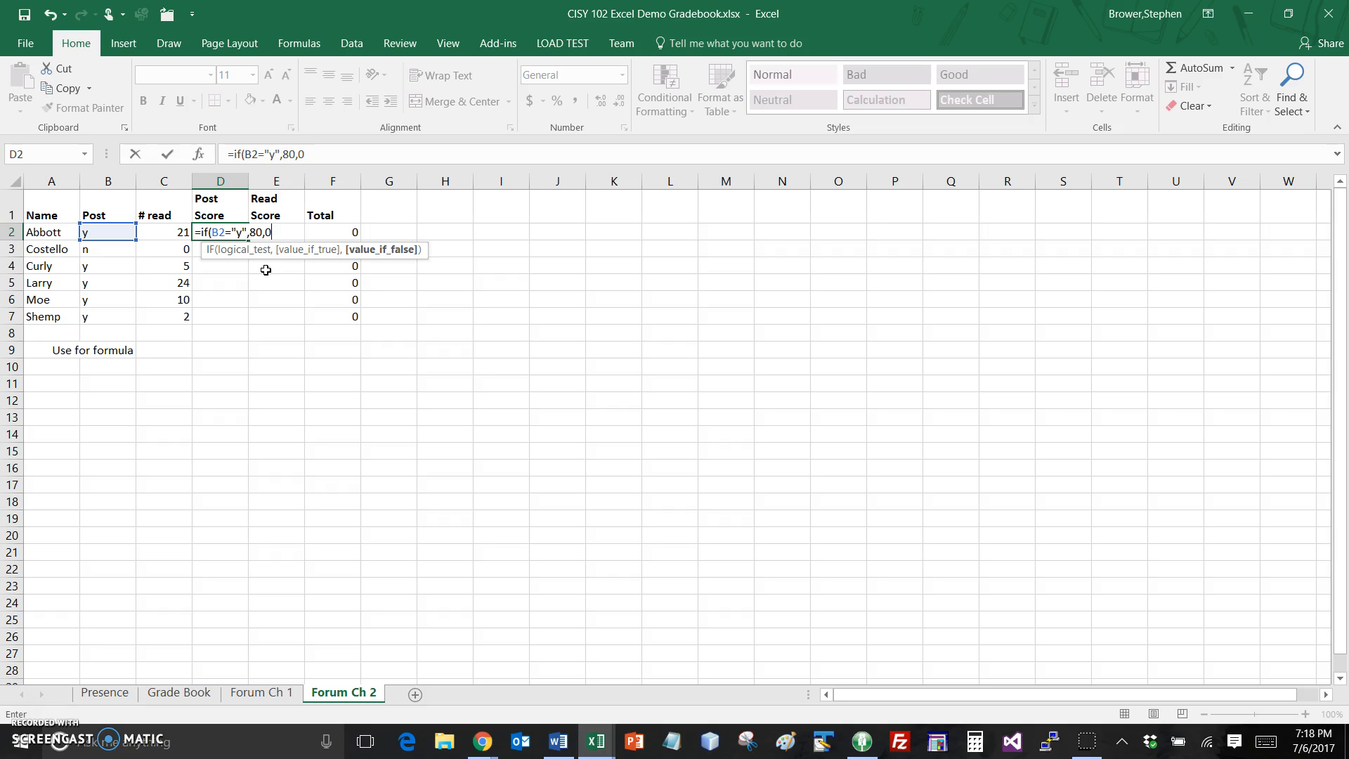
pyautogui.write('0)')
pyautogui.press('Return')
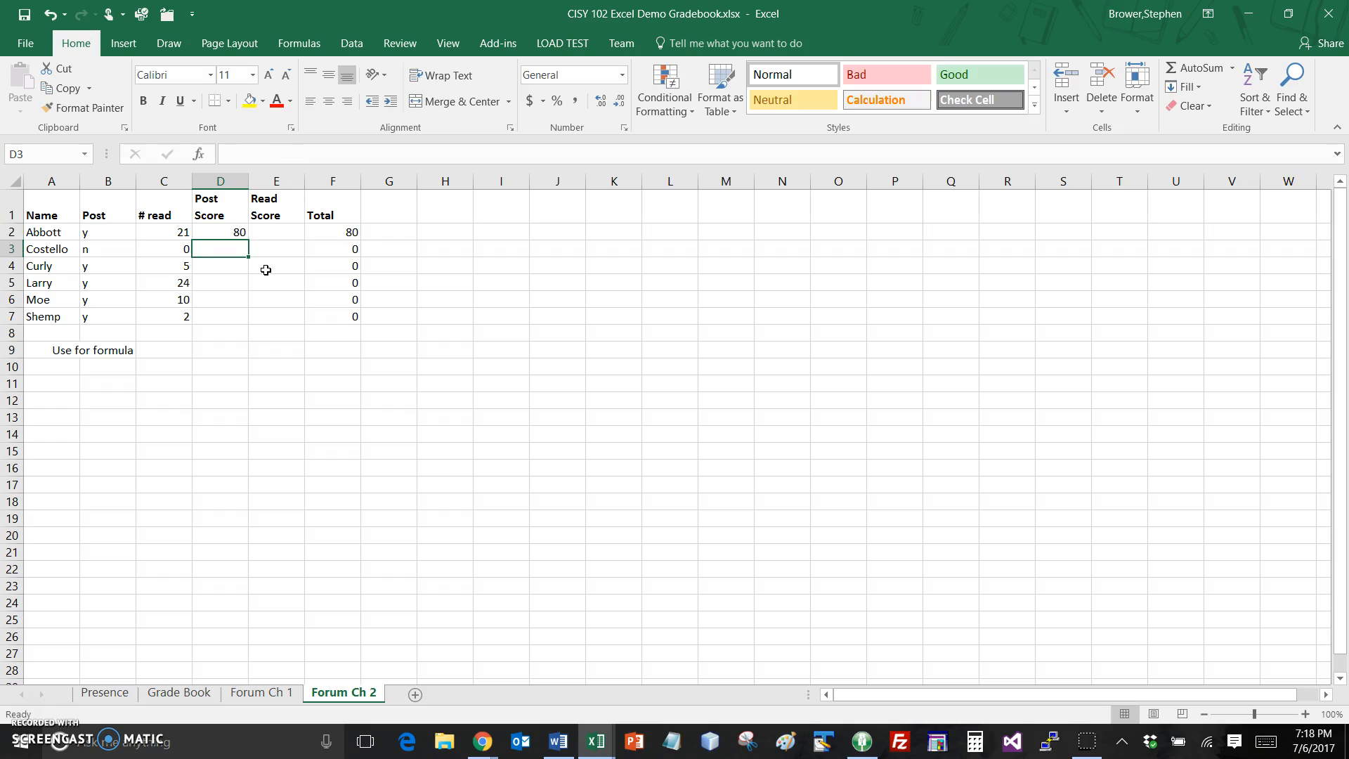
# - Test the Post Score formula by setting B2 to n and then back to y
pyautogui.press('Up')
pyautogui.press('Left')
pyautogui.press('Left')
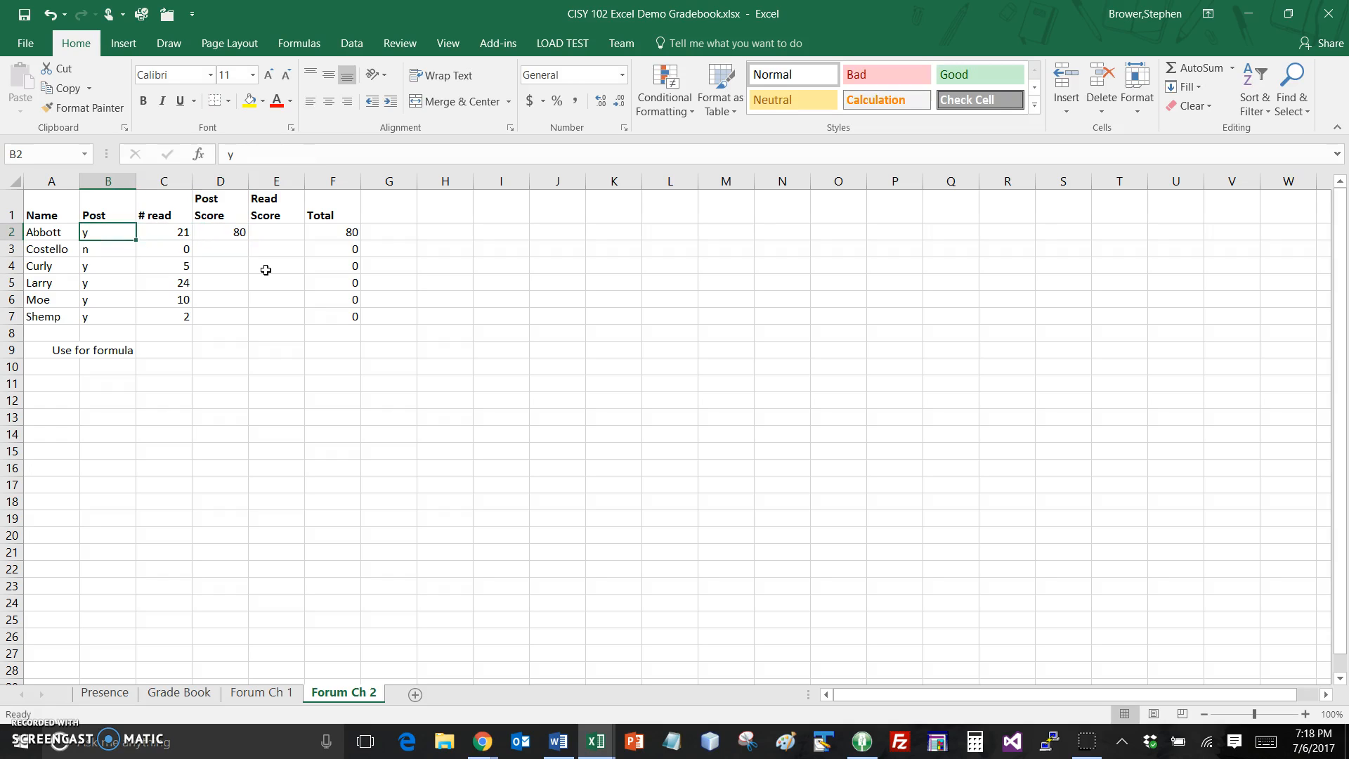
pyautogui.write('n')
pyautogui.press('Right')
pyautogui.press('Left')
pyautogui.write('y')
pyautogui.press('Right')
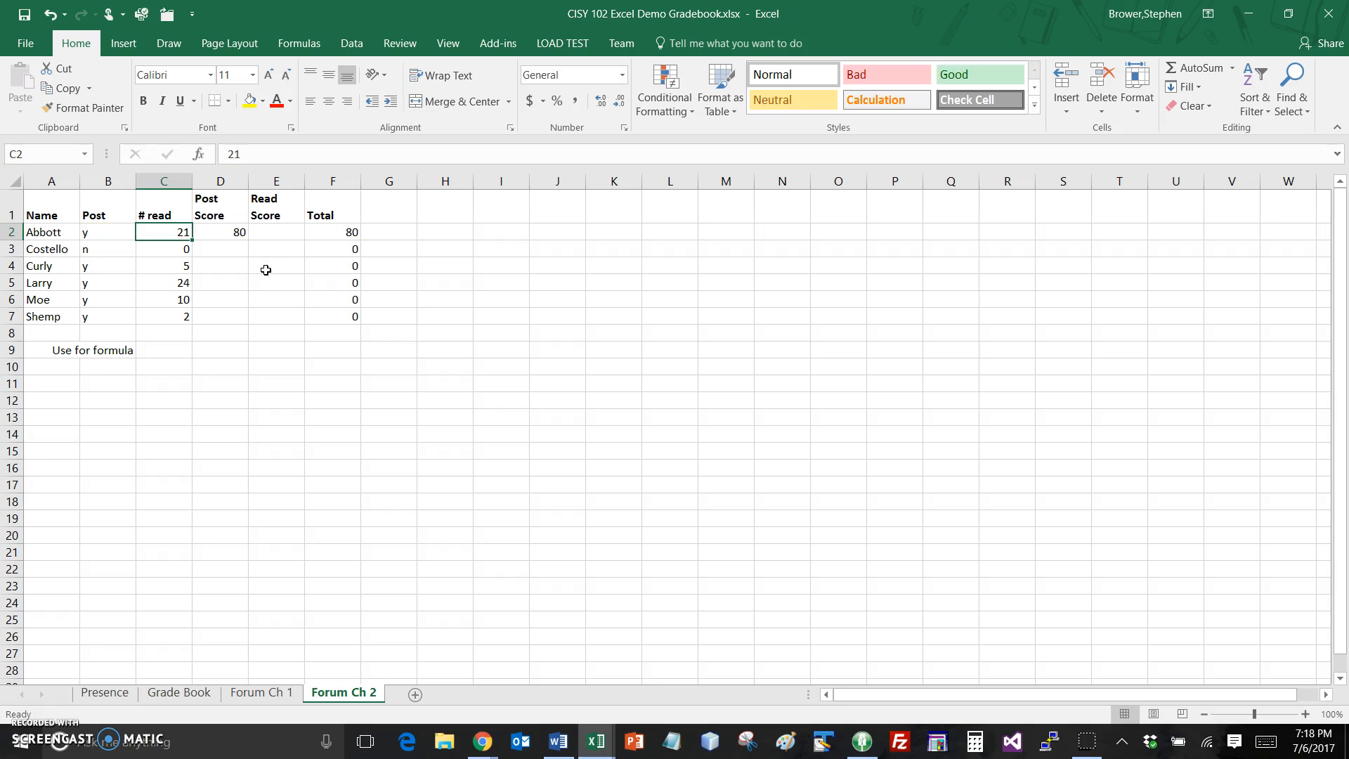
# - Fill the Post Score formula from D2 down through D7
pyautogui.press('Right')
pyautogui.press('Right')
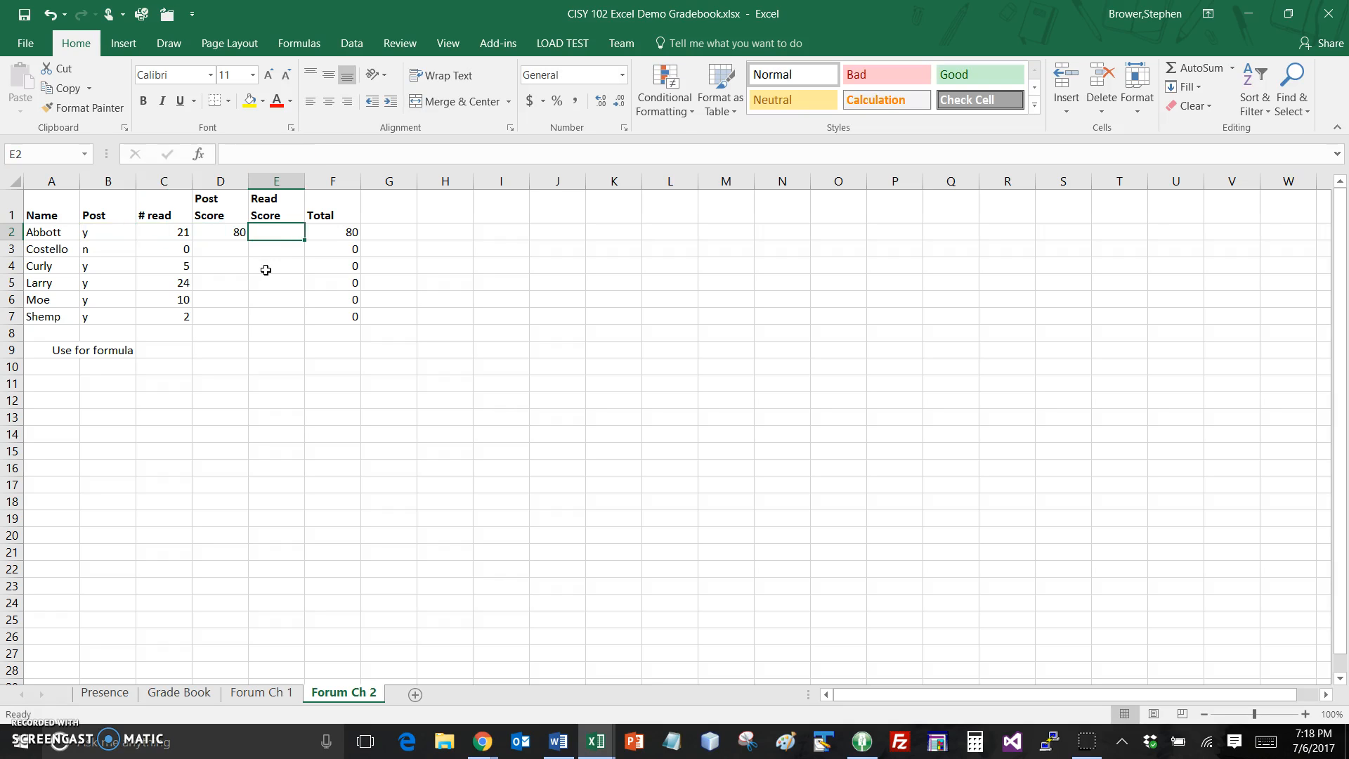
pyautogui.press('Left')
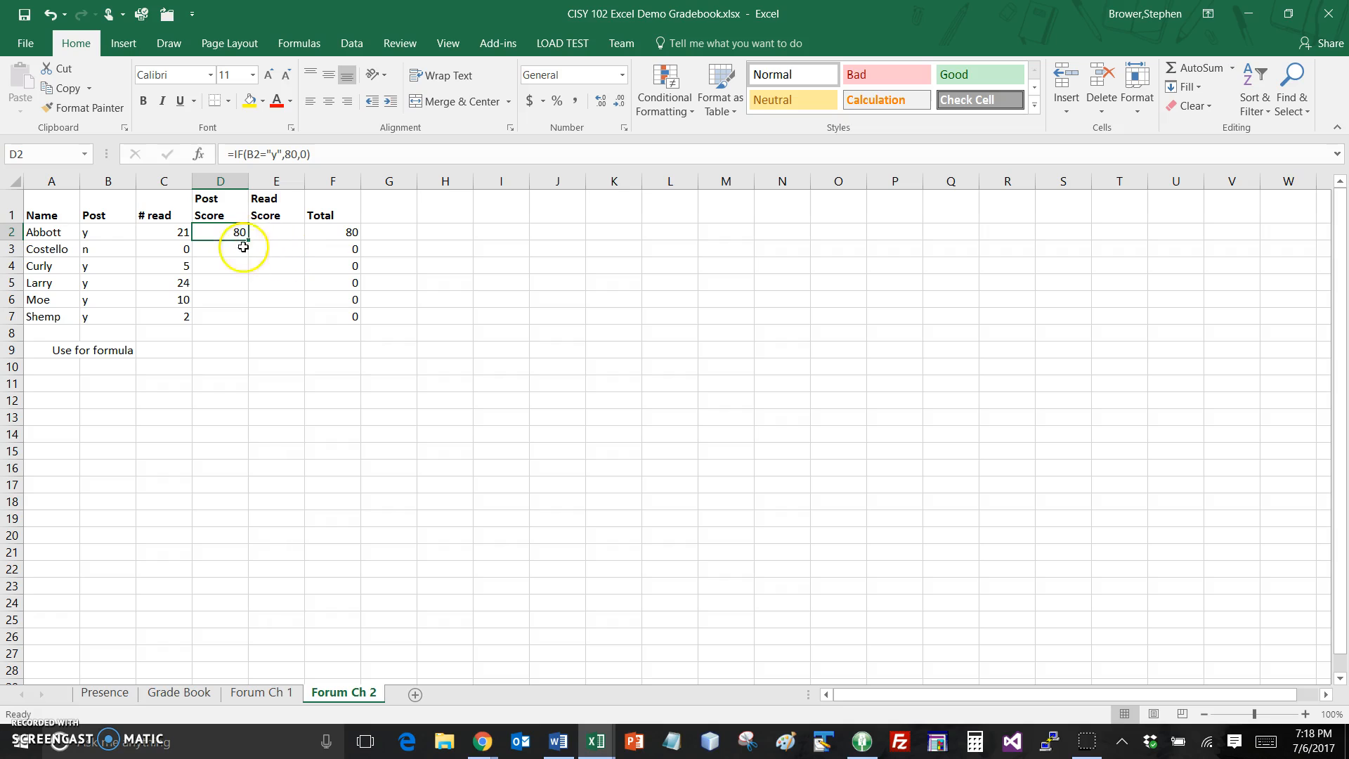
pyautogui.moveTo(246, 242); pyautogui.dragTo(248, 320)
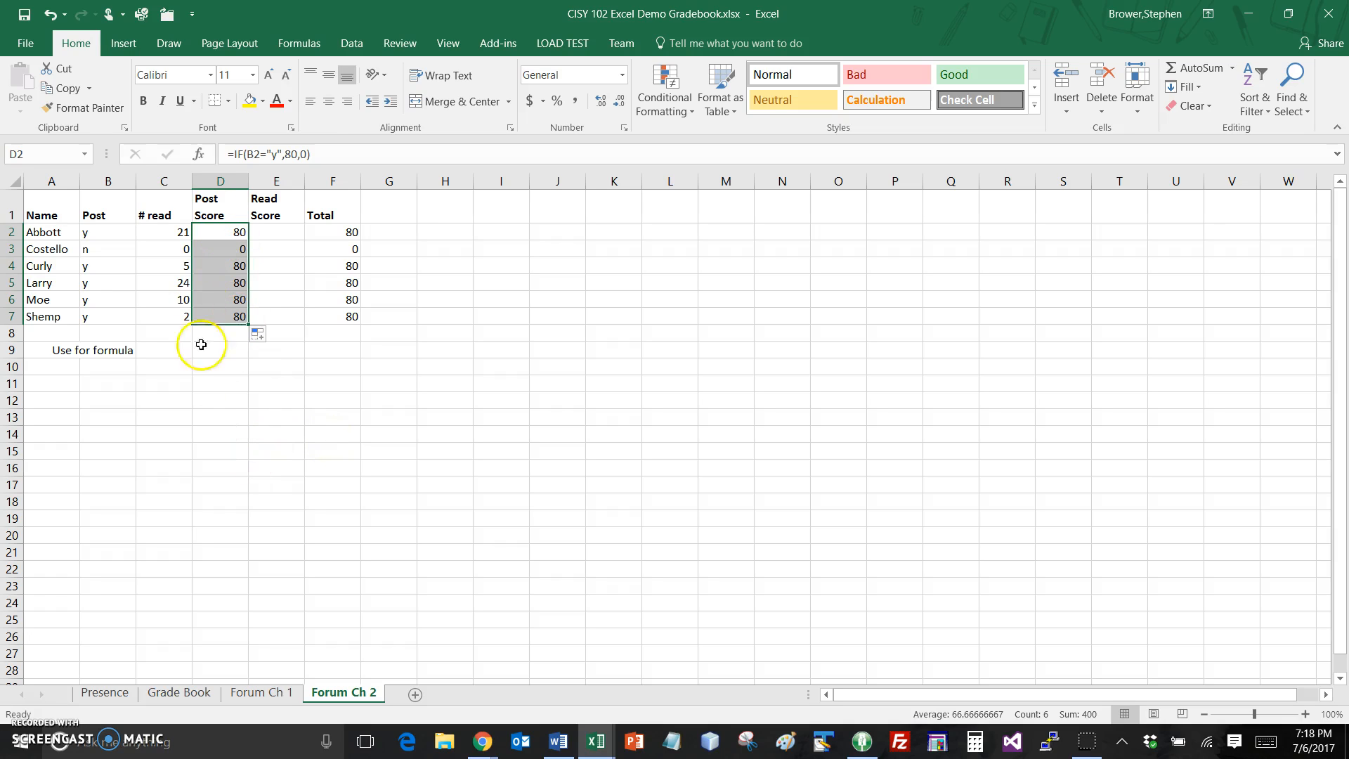
# - Check the Forum Ch 1 sheet, then enter 12 as the "Use for formula" value in C9 of Forum Ch 2
pyautogui.click(279, 253)
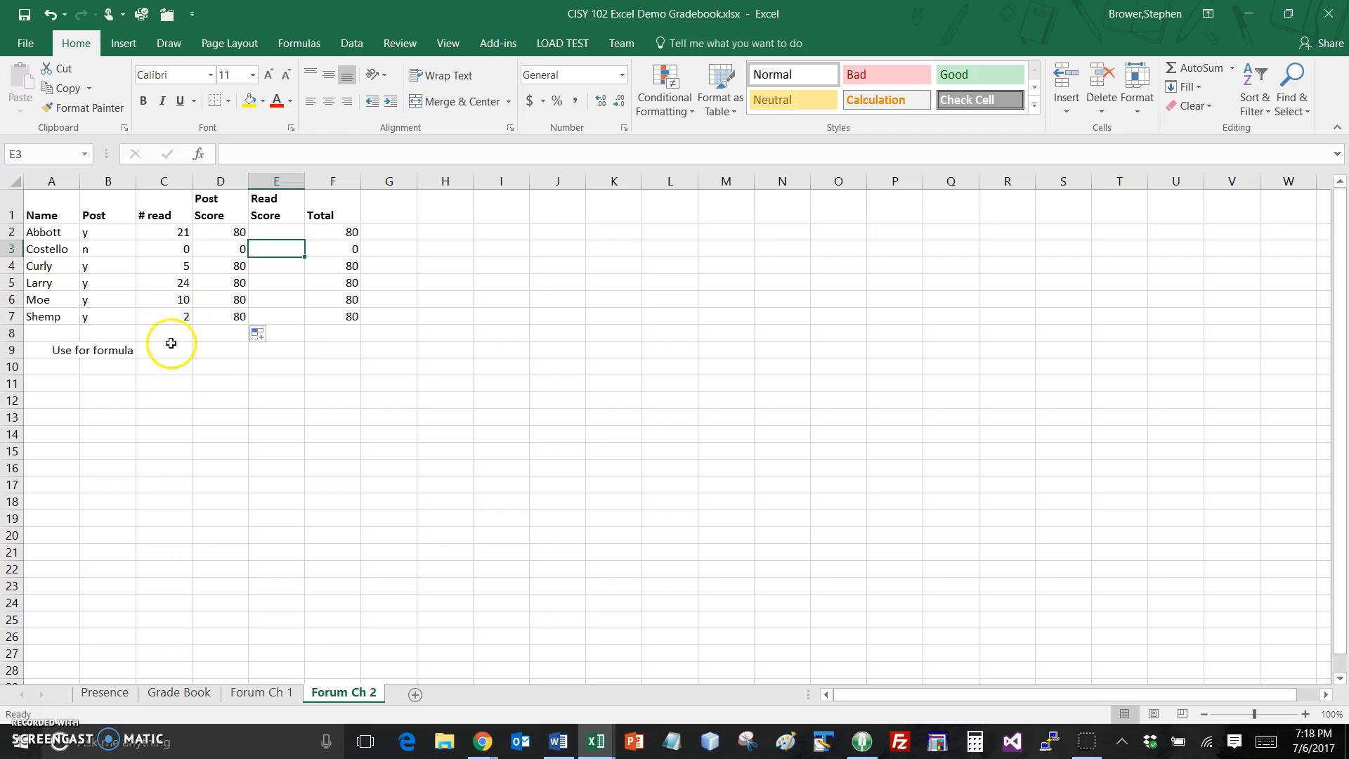
pyautogui.click(266, 694)
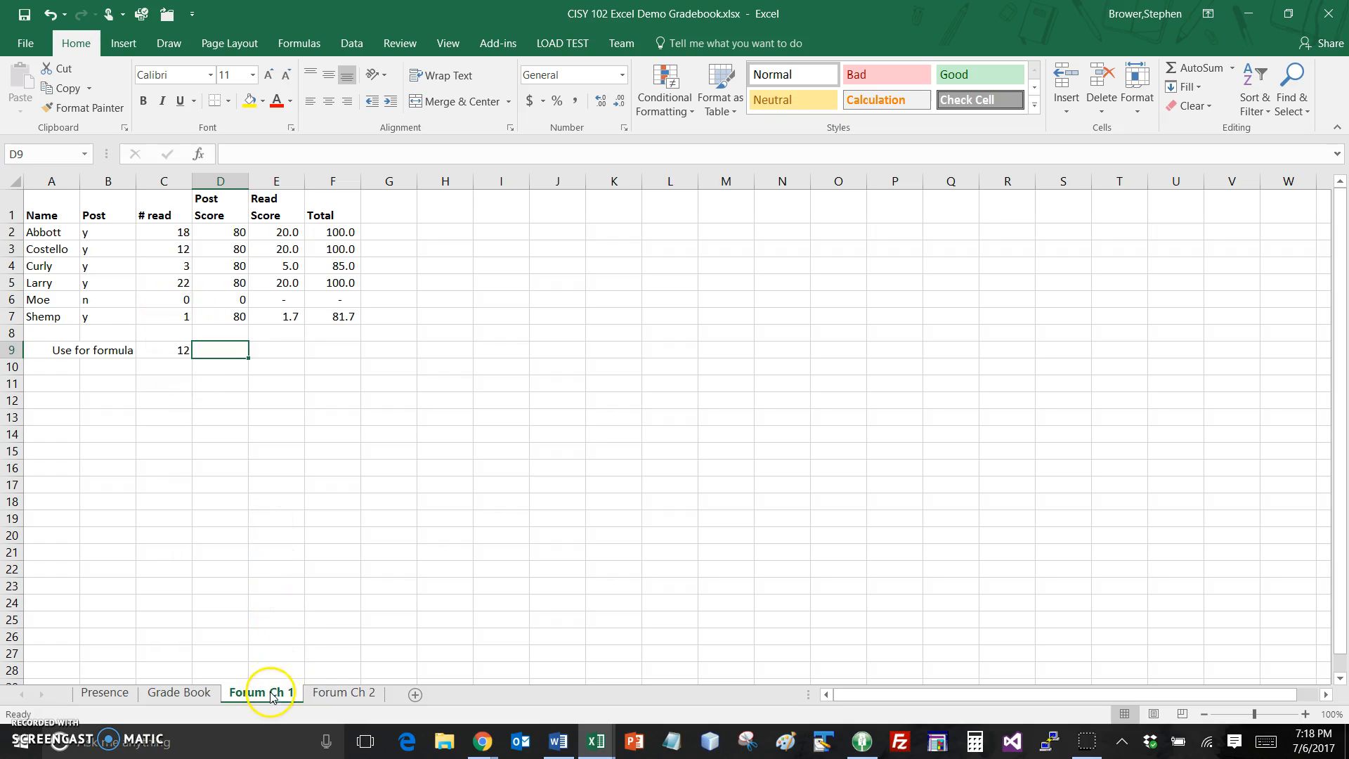
pyautogui.click(342, 692)
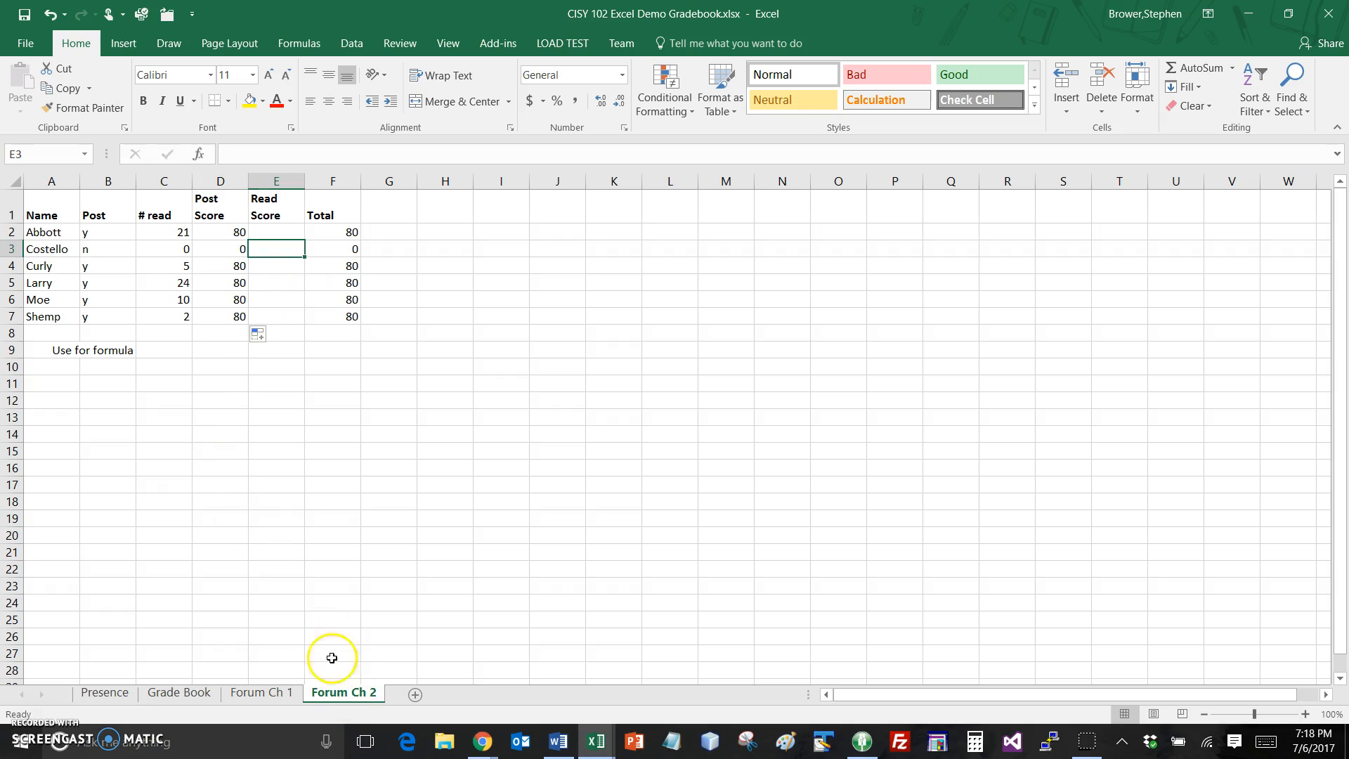
pyautogui.click(177, 351)
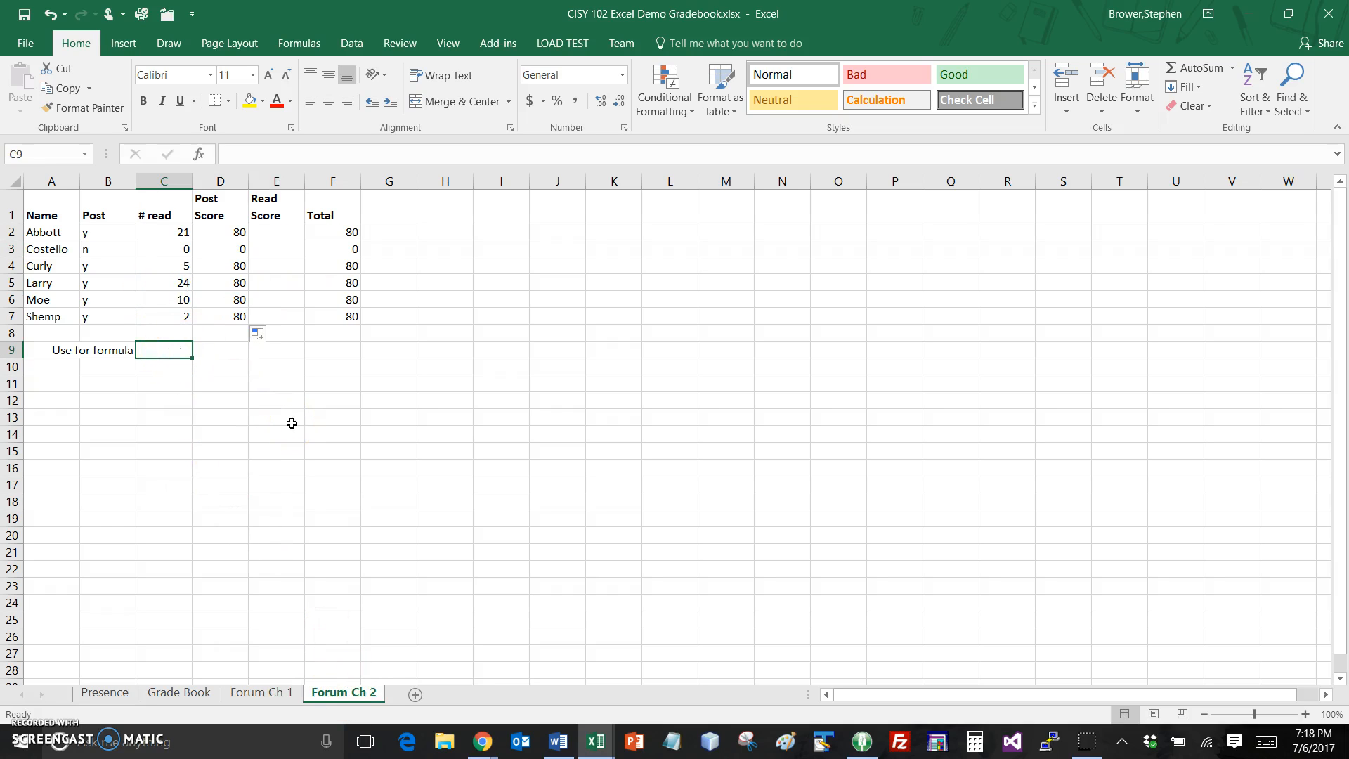
pyautogui.write('12')
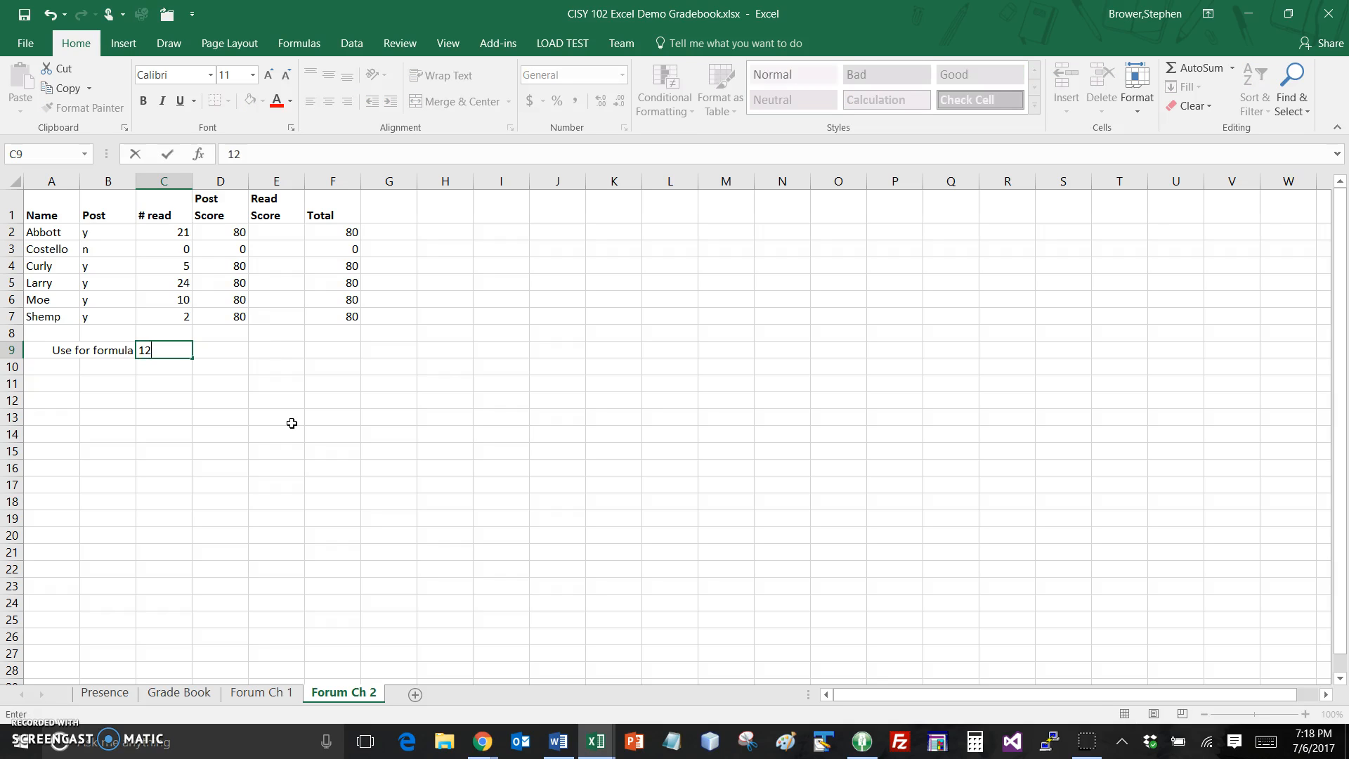
pyautogui.hotkey('ctrl', 'Return')
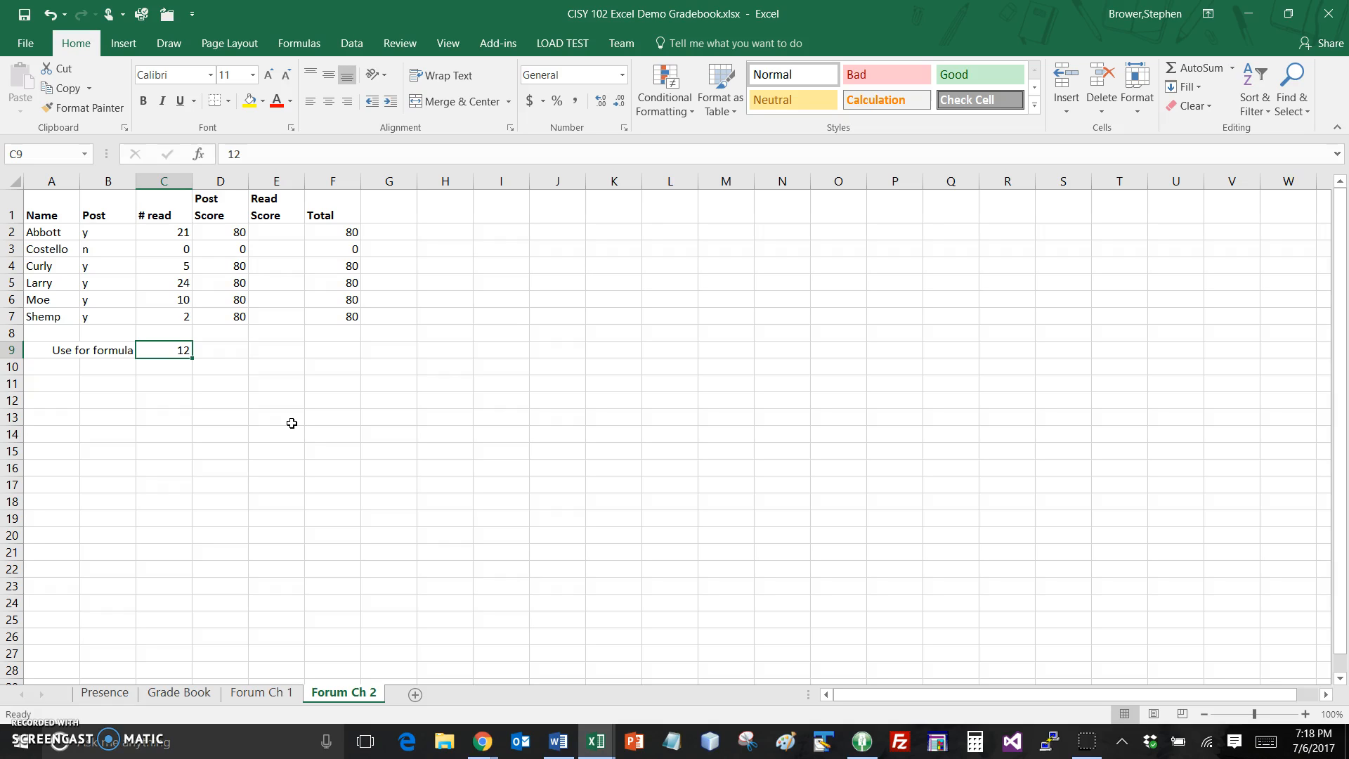
# - Start the Read Score formula in E2 as an IF with the logical test C2>=C9
pyautogui.press('Right')
pyautogui.press('Right')
pyautogui.press('Down')
pyautogui.press('Down')
pyautogui.press('Down')
pyautogui.press('Up')
pyautogui.press('Up')
pyautogui.press('Up')
pyautogui.press('Up')
pyautogui.press('Up')
pyautogui.press('Up')
pyautogui.press('Up')
pyautogui.press('Up')
pyautogui.press('Up')
pyautogui.press('Up')
pyautogui.press('Up')
pyautogui.press('Down')
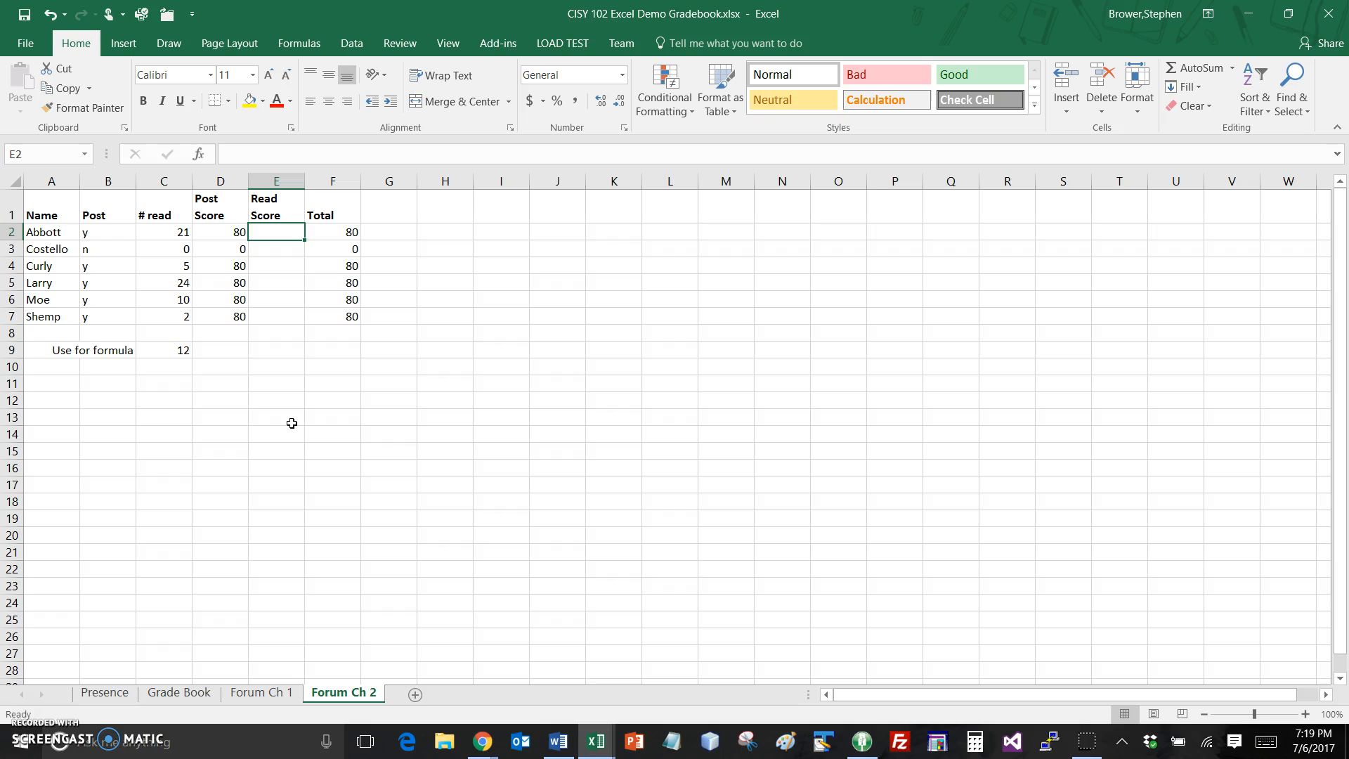
pyautogui.write('=if(')
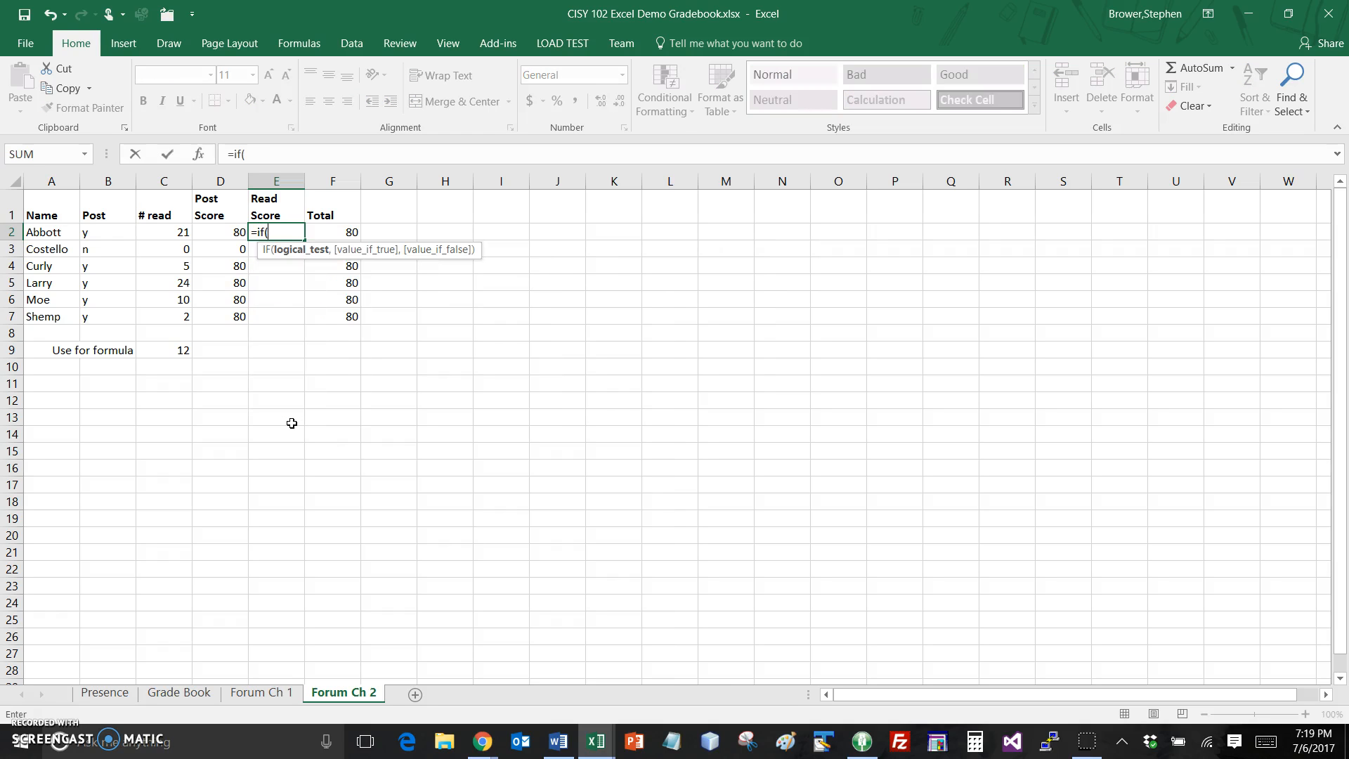
pyautogui.press('Left')
pyautogui.press('Left')
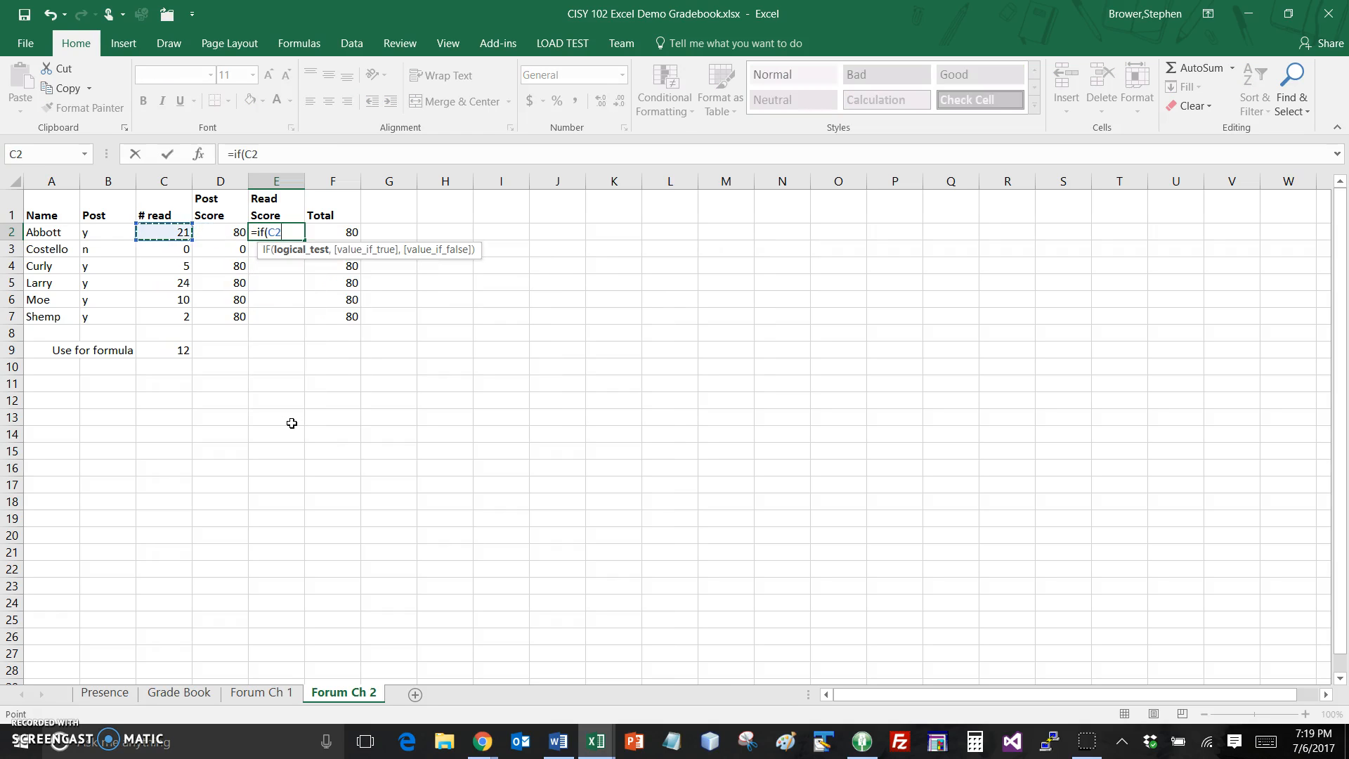
pyautogui.write('>=')
pyautogui.press('Left')
pyautogui.press('Left')
pyautogui.press('Down')
pyautogui.press('Down')
pyautogui.press('Down')
pyautogui.press('Down')
pyautogui.press('Down')
pyautogui.press('Down')
pyautogui.press('Down')
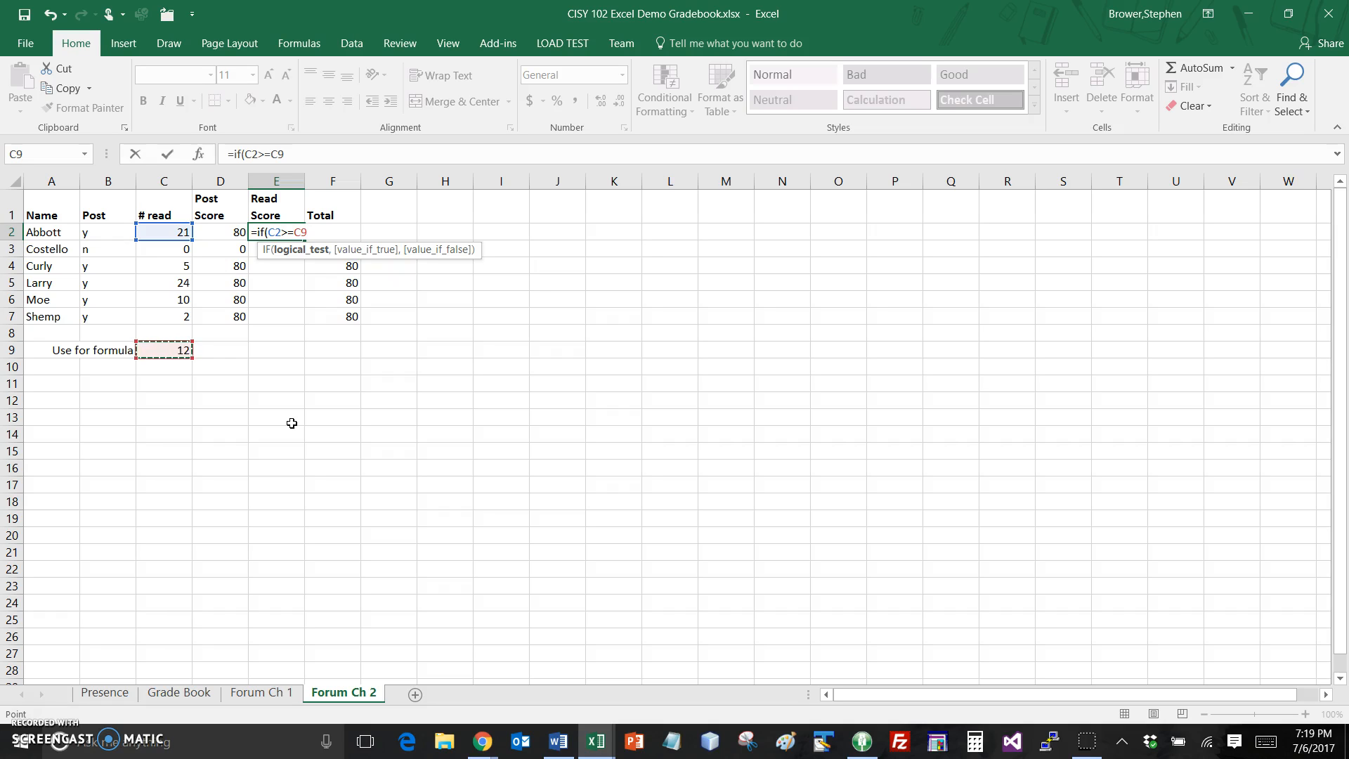
# - Complete the E2 formula with 20 if true and C2/C9*20 if false
pyautogui.write(',20')
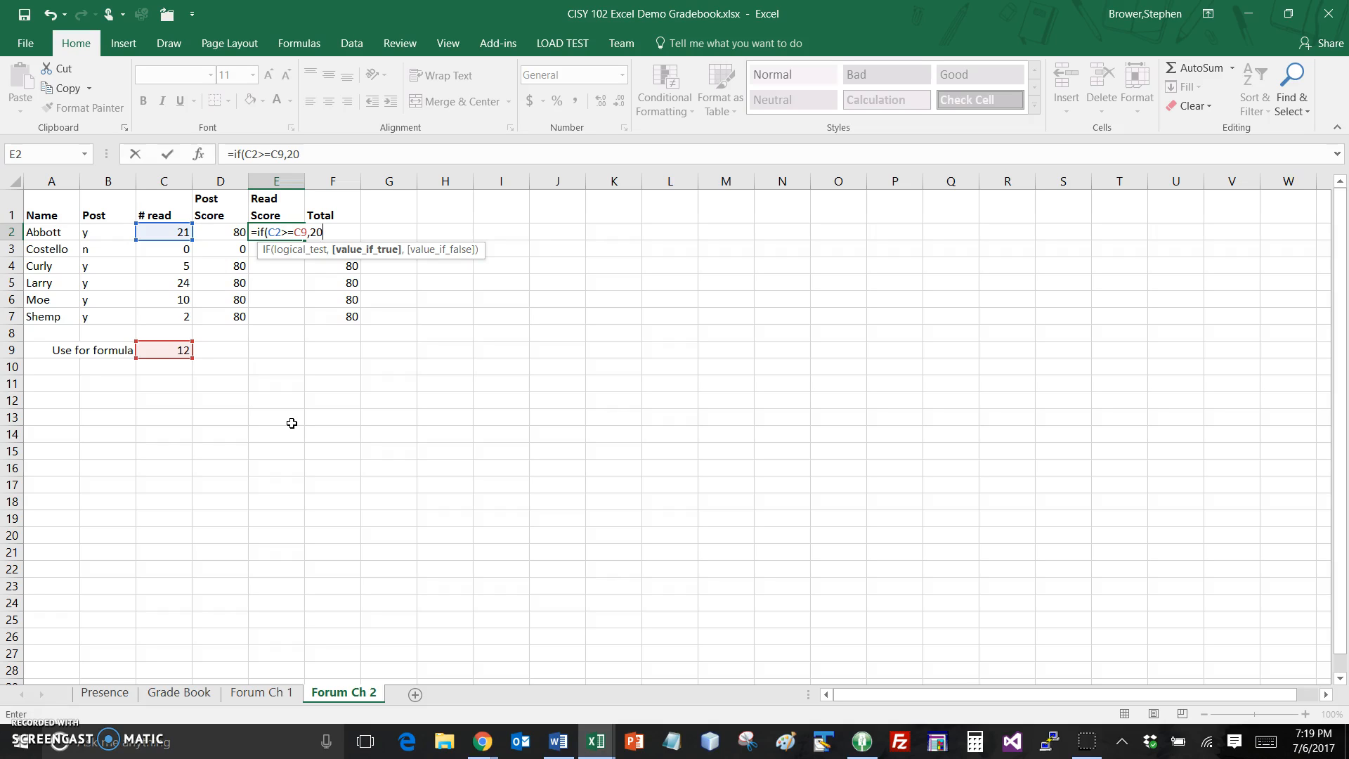
pyautogui.write(',')
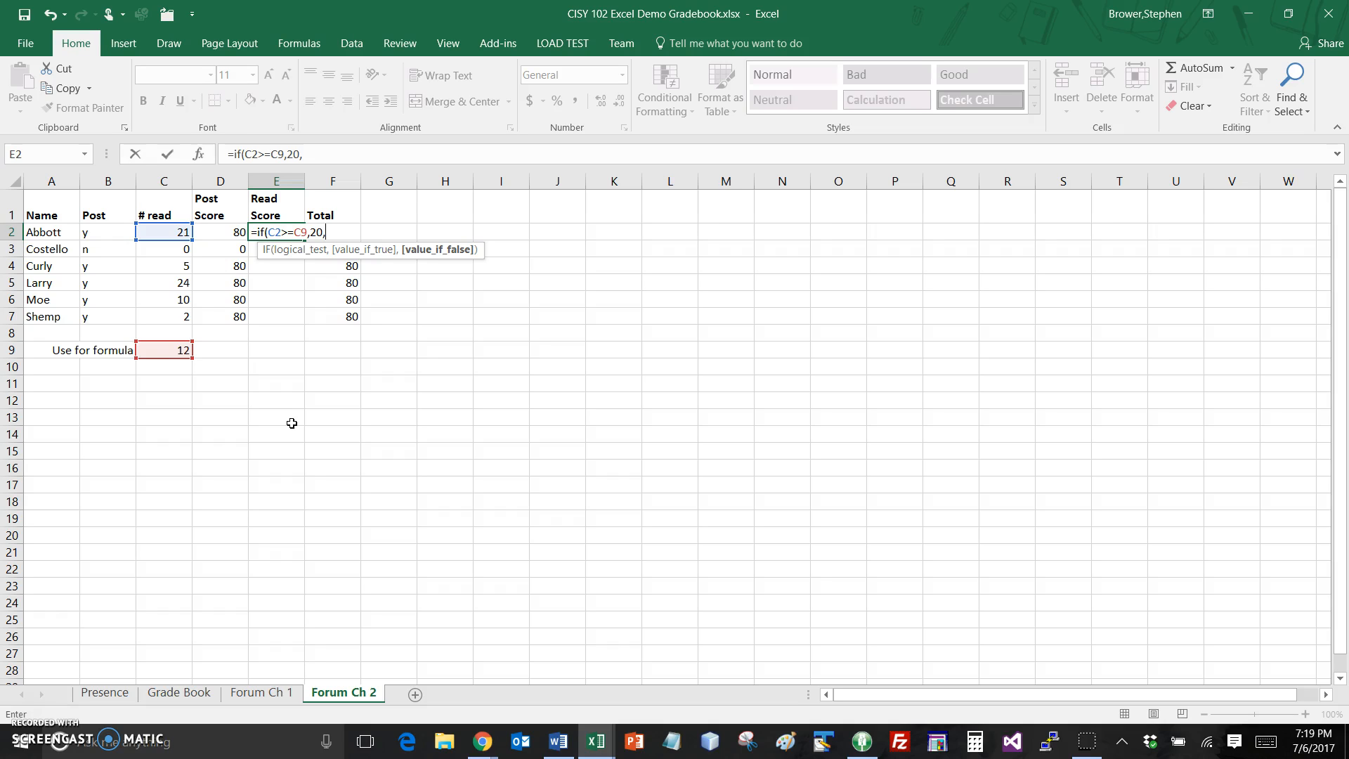
pyautogui.press('Left')
pyautogui.press('Left')
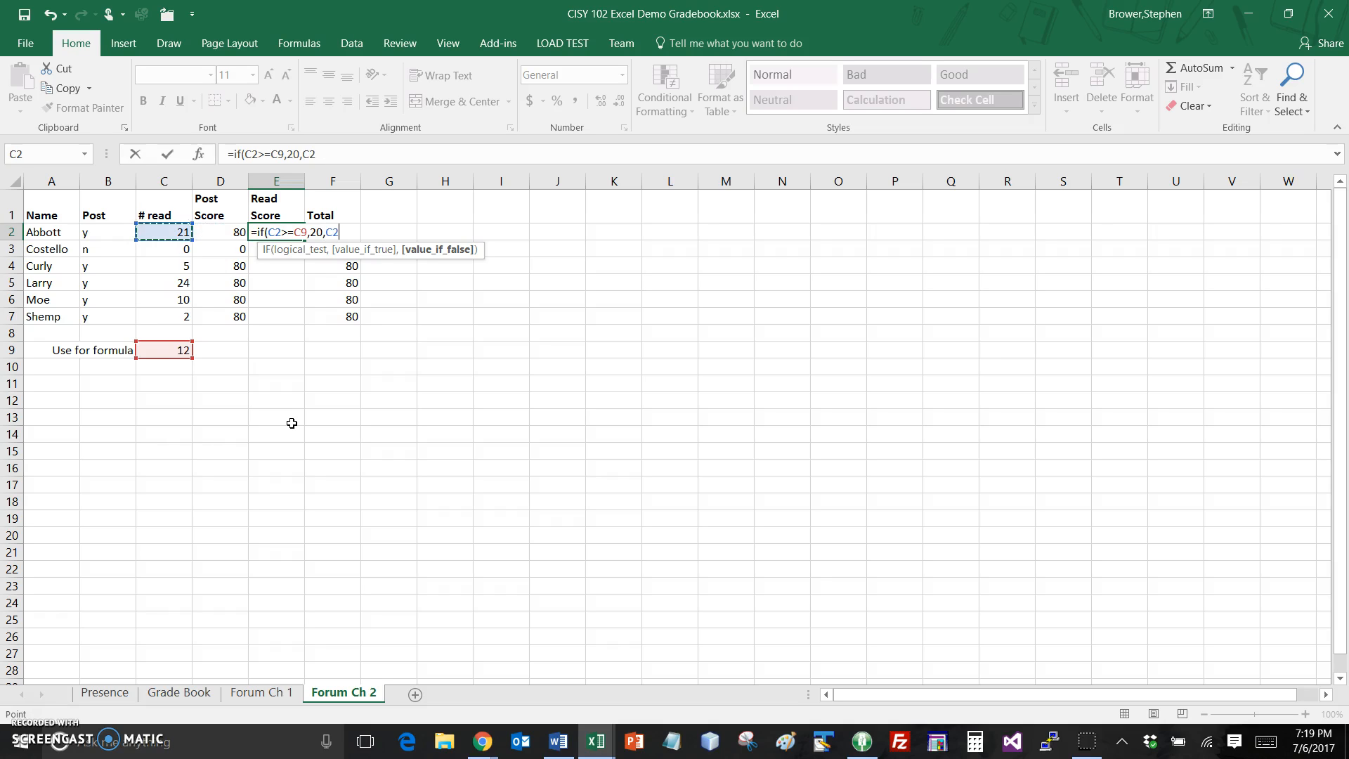
pyautogui.write('/')
pyautogui.press('Down')
pyautogui.press('Down')
pyautogui.press('Down')
pyautogui.press('Down')
pyautogui.press('Down')
pyautogui.press('Down')
pyautogui.press('Down')
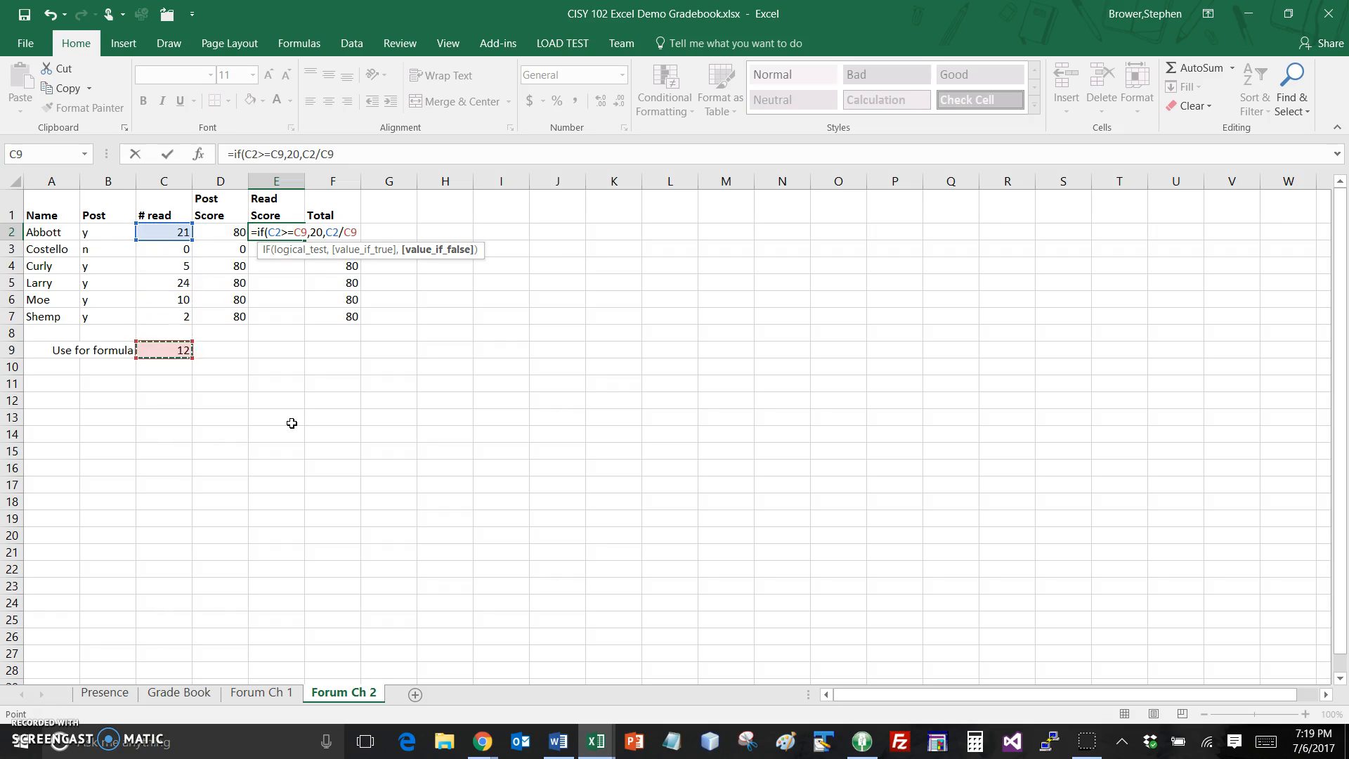
pyautogui.write('*20)')
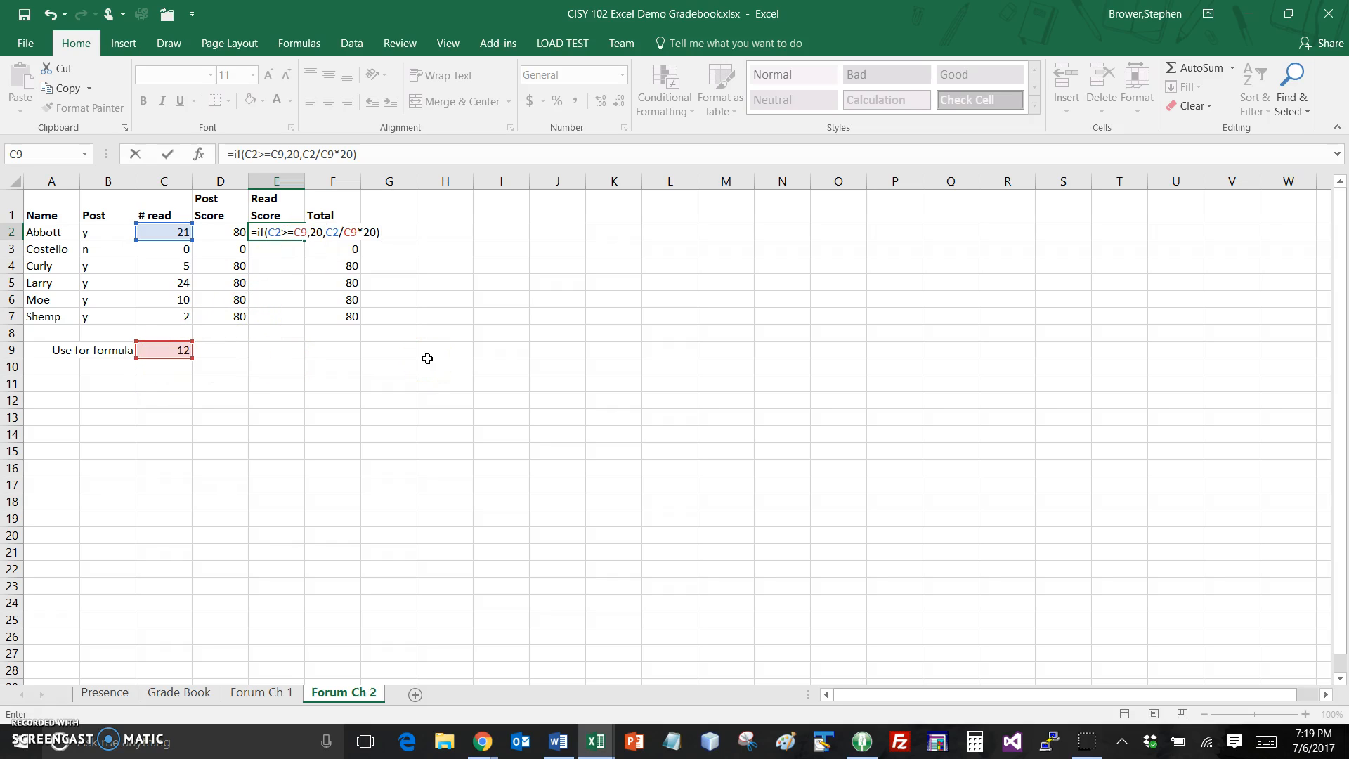
pyautogui.press('Return')
# - Test the Read Score formula by setting C2 to 3, 0, 6 and 12, and then back to 21
pyautogui.press('Up')
pyautogui.press('Left')
pyautogui.press('Left')
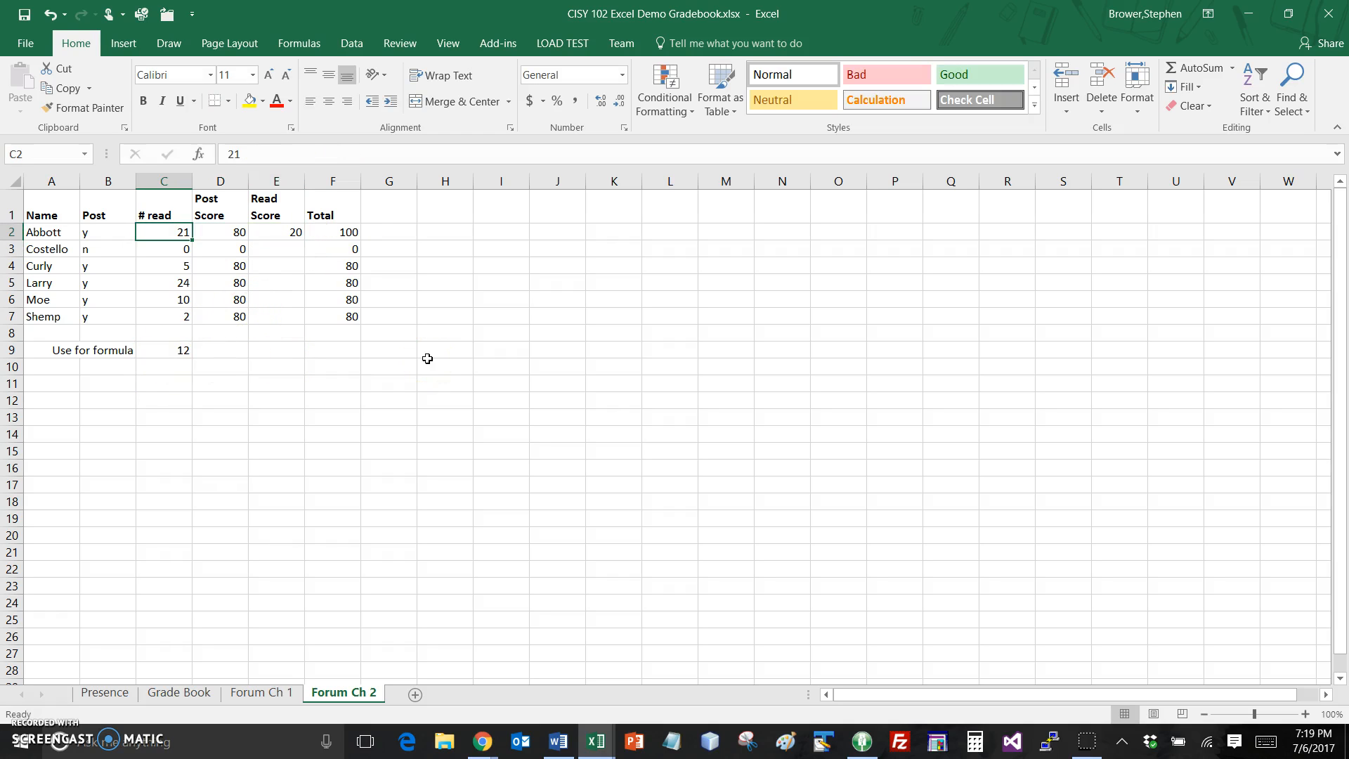
pyautogui.write('3')
pyautogui.press('Right')
pyautogui.press('Left')
pyautogui.write('0')
pyautogui.press('Right')
pyautogui.press('Left')
pyautogui.write('6')
pyautogui.press('Right')
pyautogui.press('Left')
pyautogui.write('12')
pyautogui.press('Right')
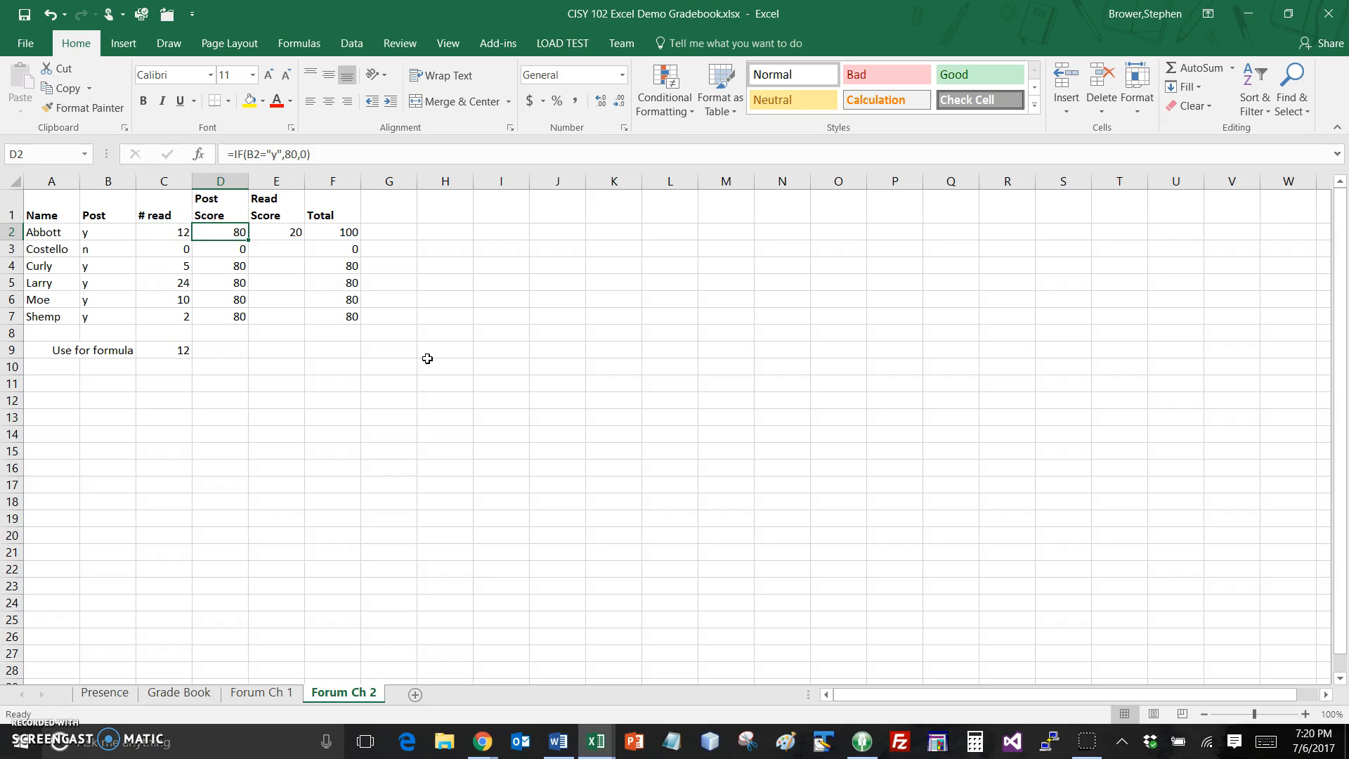
pyautogui.press('Left')
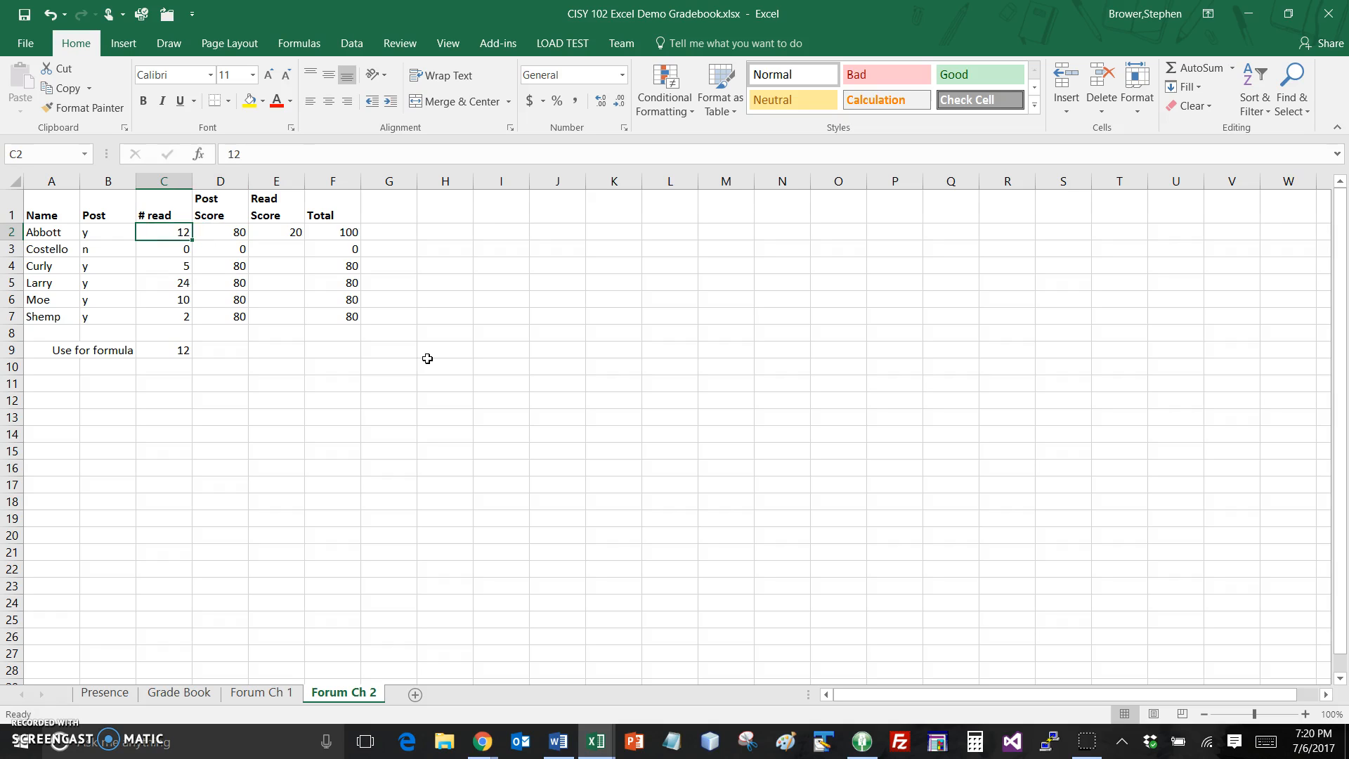
pyautogui.write('21')
pyautogui.press('Right')
# - Fill the Read Score formula from E2 down through E7
pyautogui.press('Right')
pyautogui.press('Right')
pyautogui.press('Left')
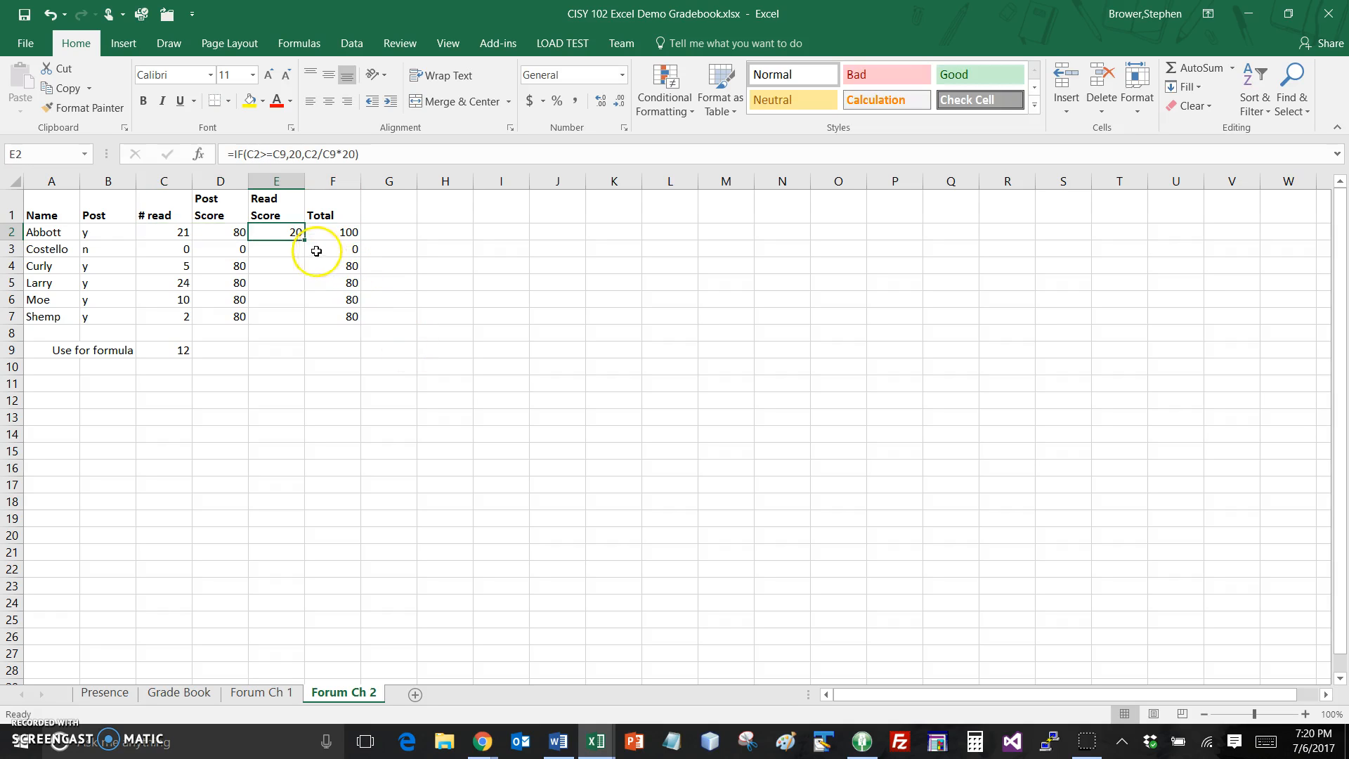
pyautogui.moveTo(304, 238); pyautogui.dragTo(298, 320)
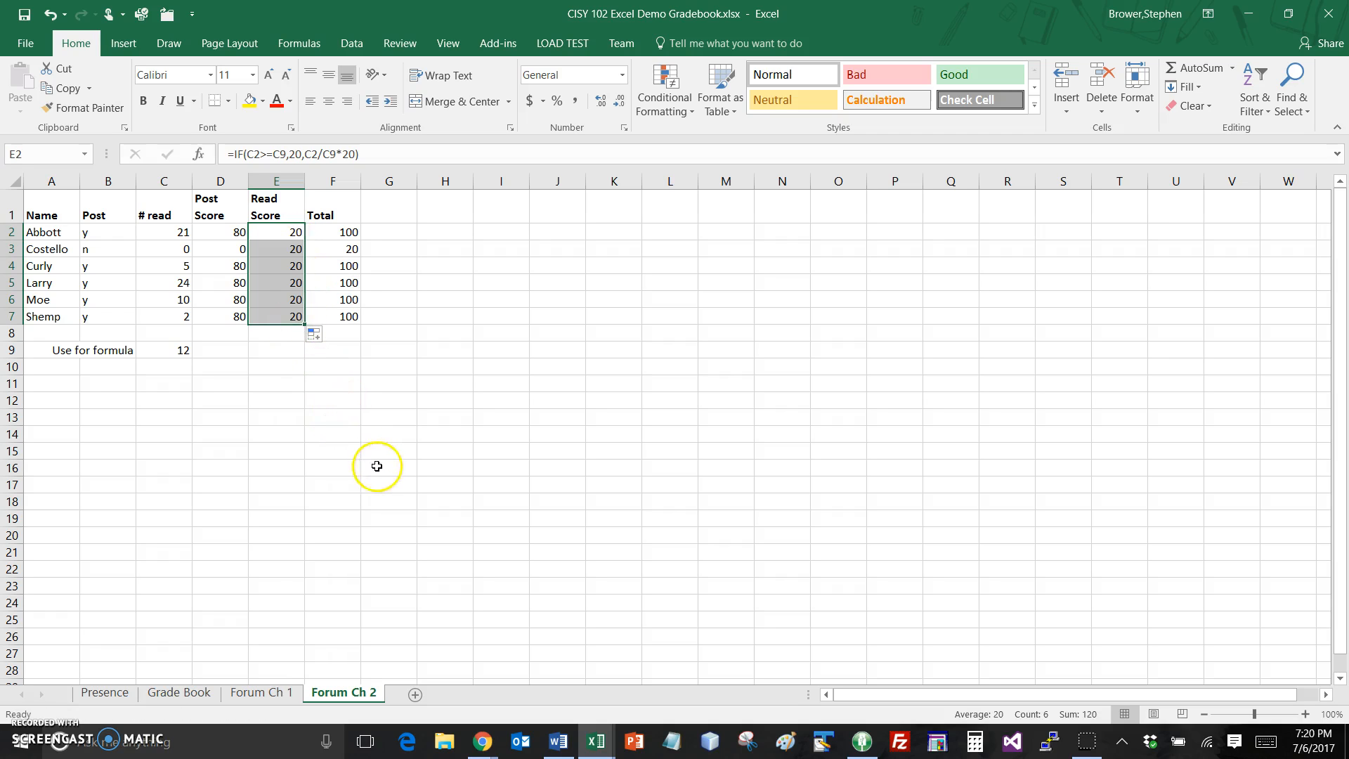
# - Examine which cells the copied Read Score formulas in E3 and E4 refer to
pyautogui.click(287, 251)
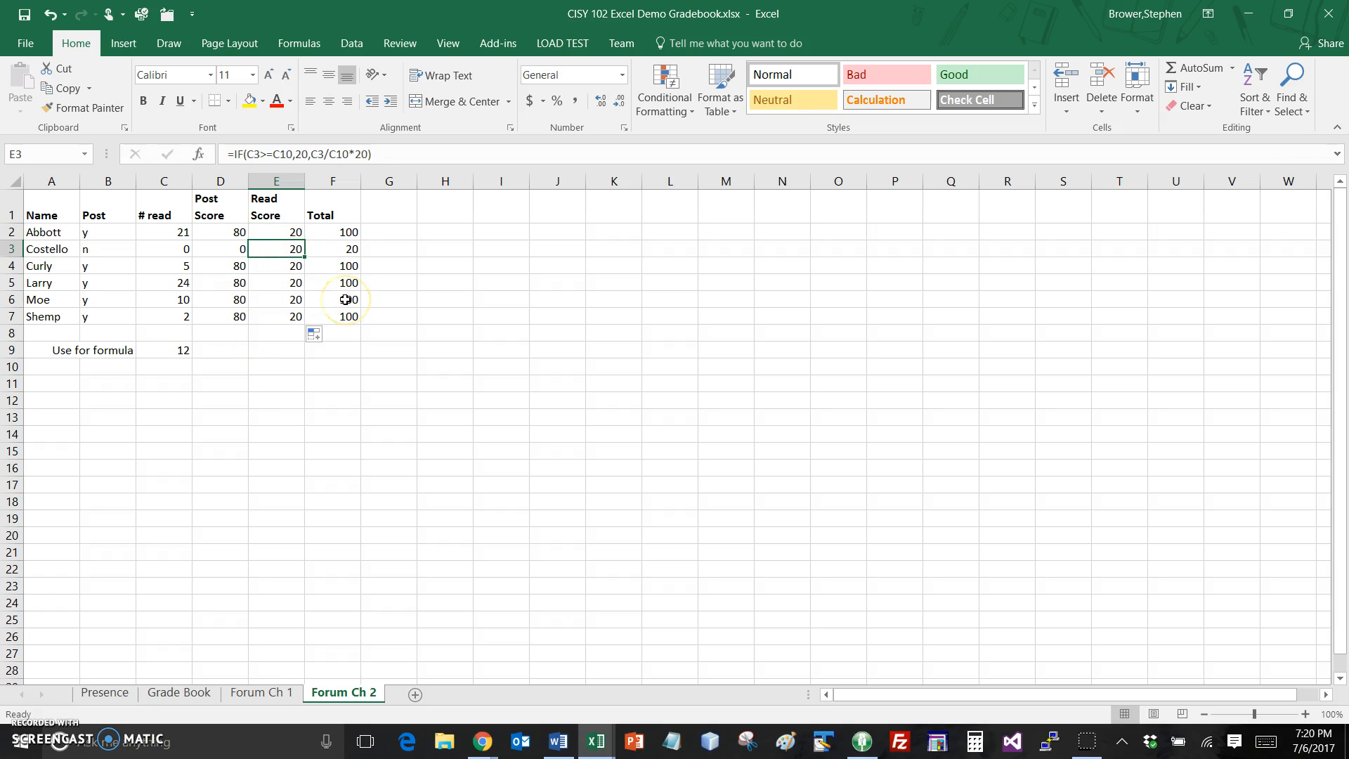
pyautogui.press('F2')
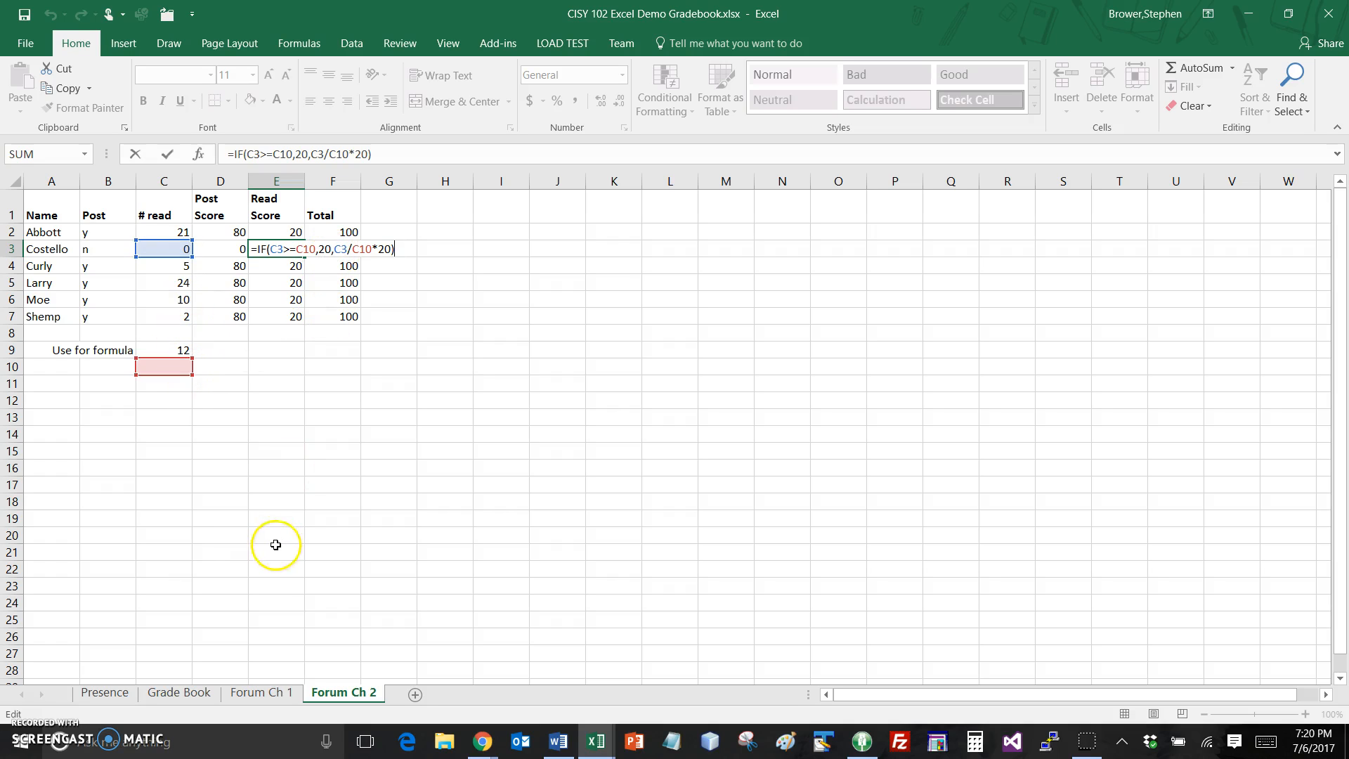
pyautogui.press('Return')
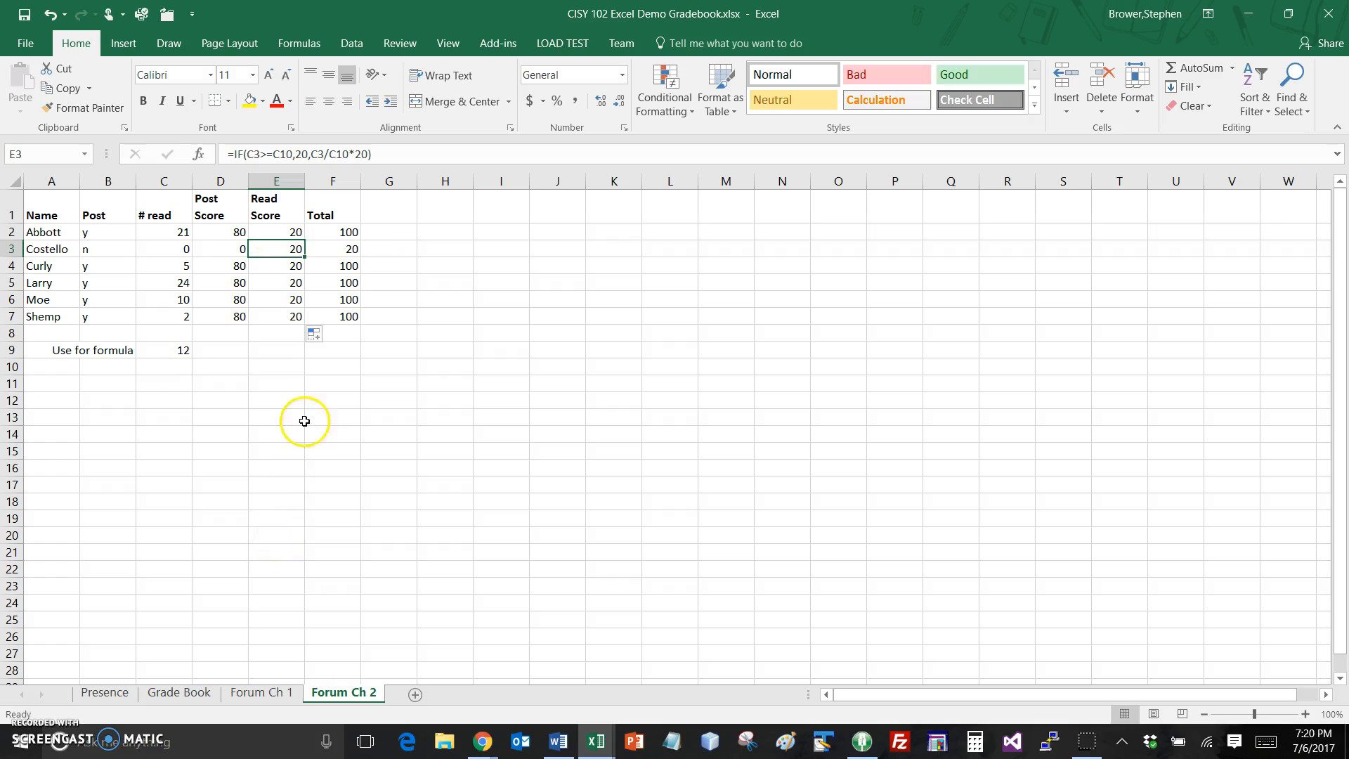
pyautogui.doubleClick(290, 267)
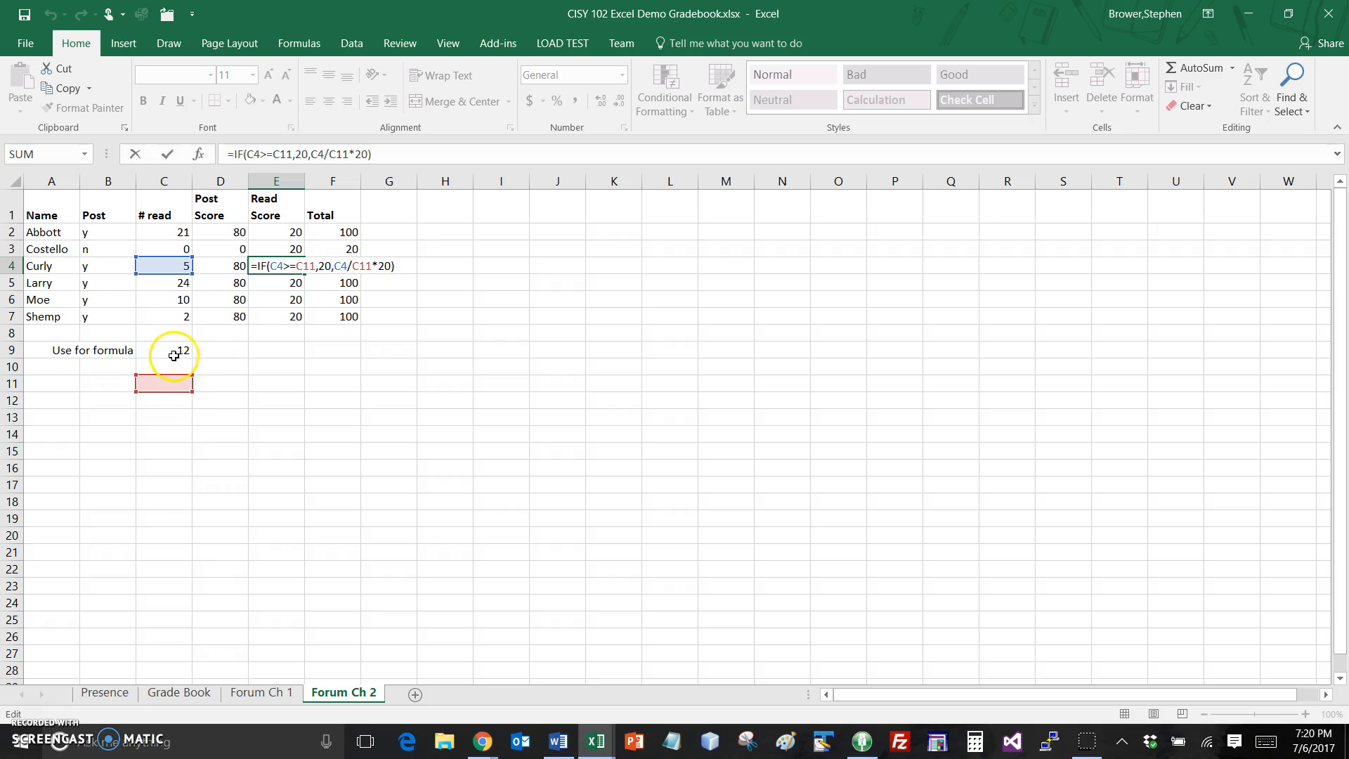
# - Clear the copied Read Score formulas from E3 to E7
pyautogui.click(295, 315)
pyautogui.moveTo(293, 250); pyautogui.dragTo(294, 314)
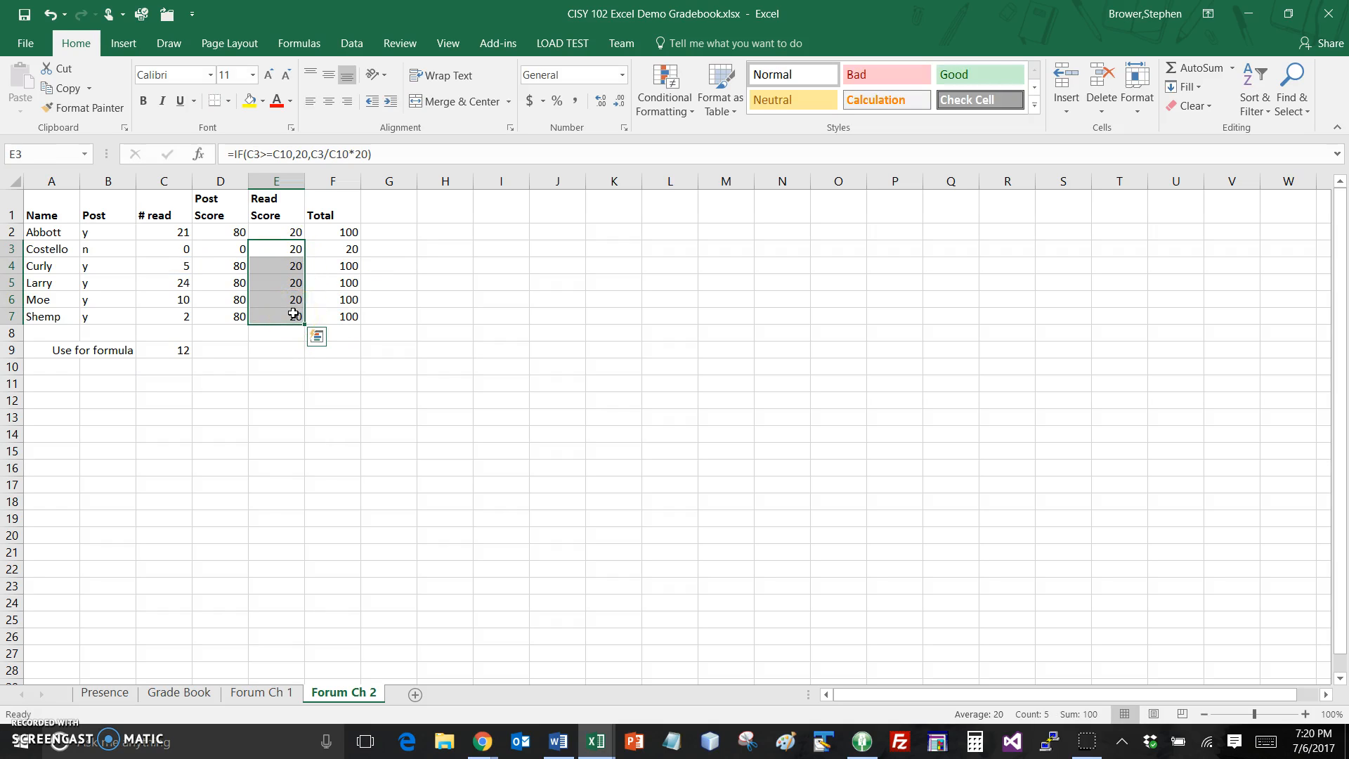
pyautogui.press('Delete')
# - Make both C9 references absolute in the E2 formula, giving =IF(C2>=$C$9,20,C2/$C$9*20)
pyautogui.click(284, 235)
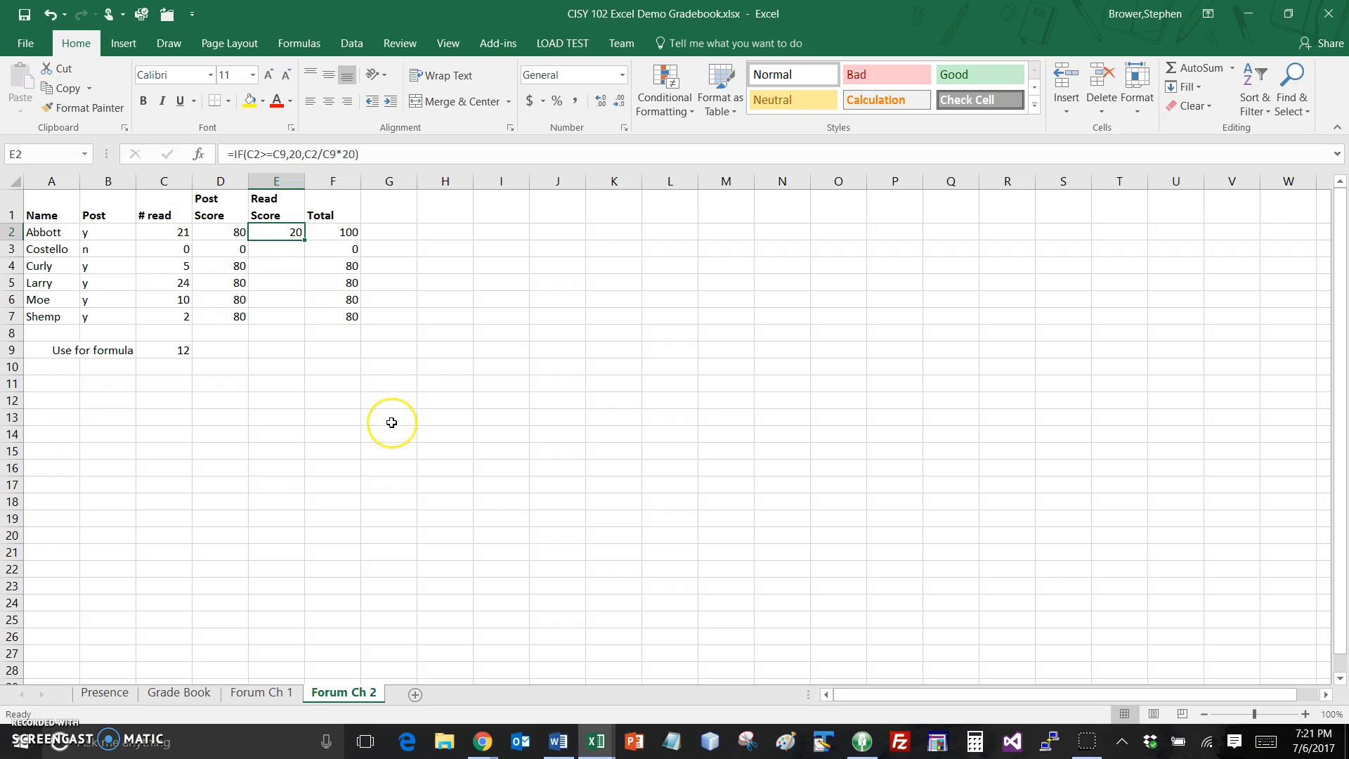
pyautogui.press('F2')
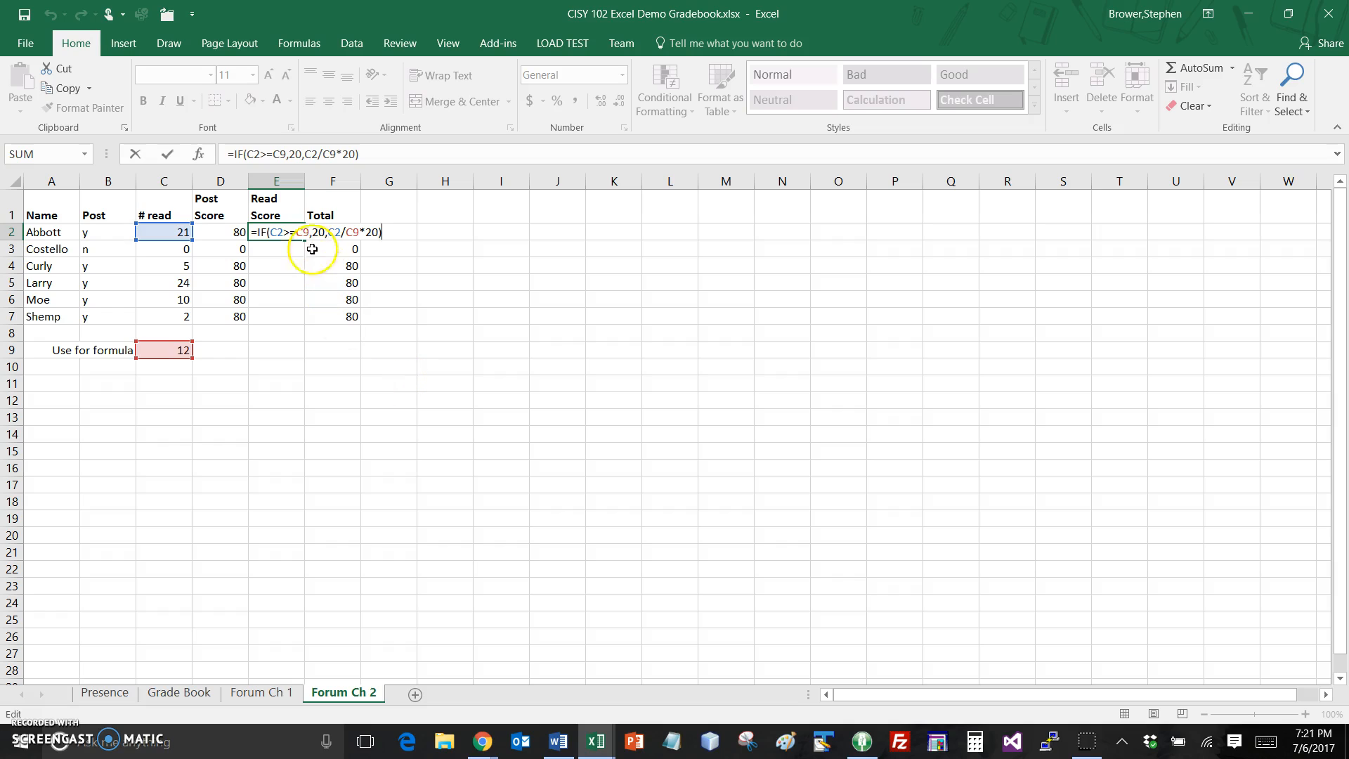
pyautogui.click(294, 232)
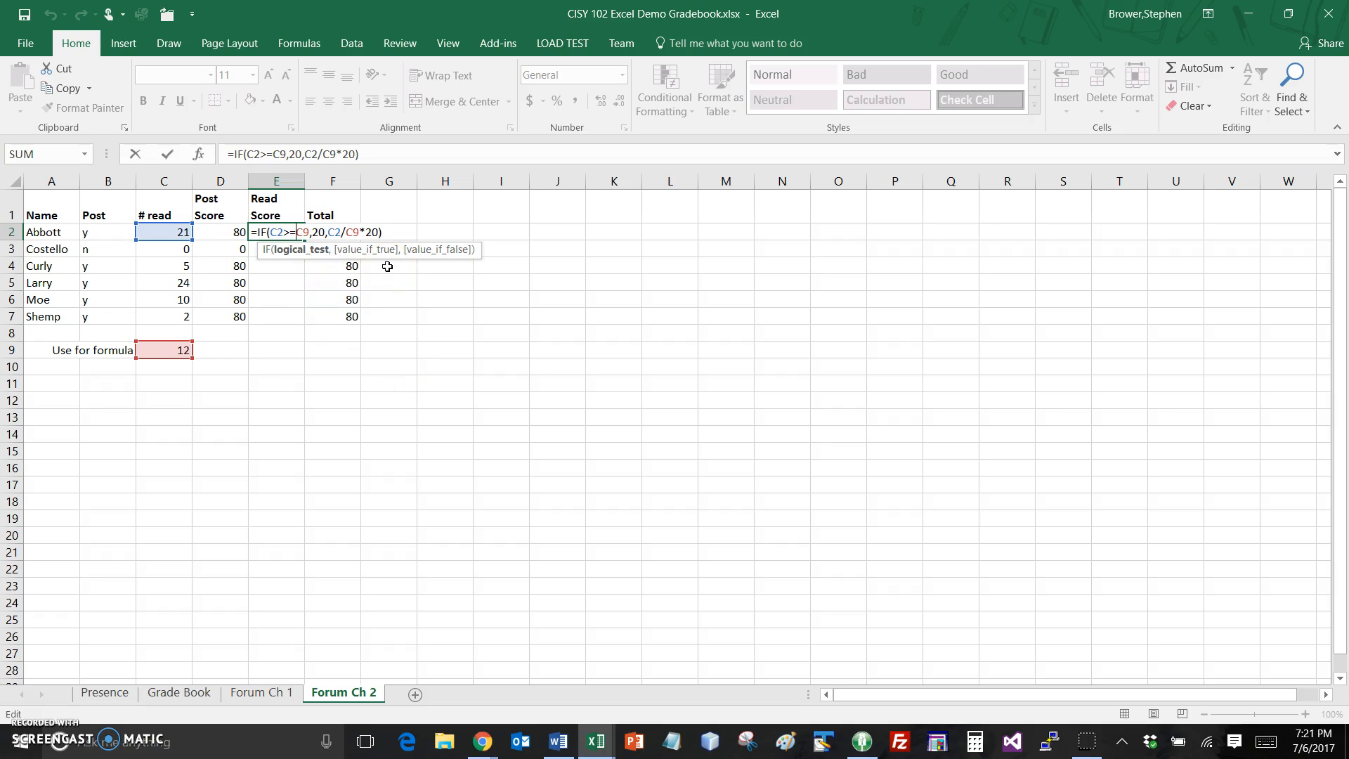
pyautogui.write('$C$')
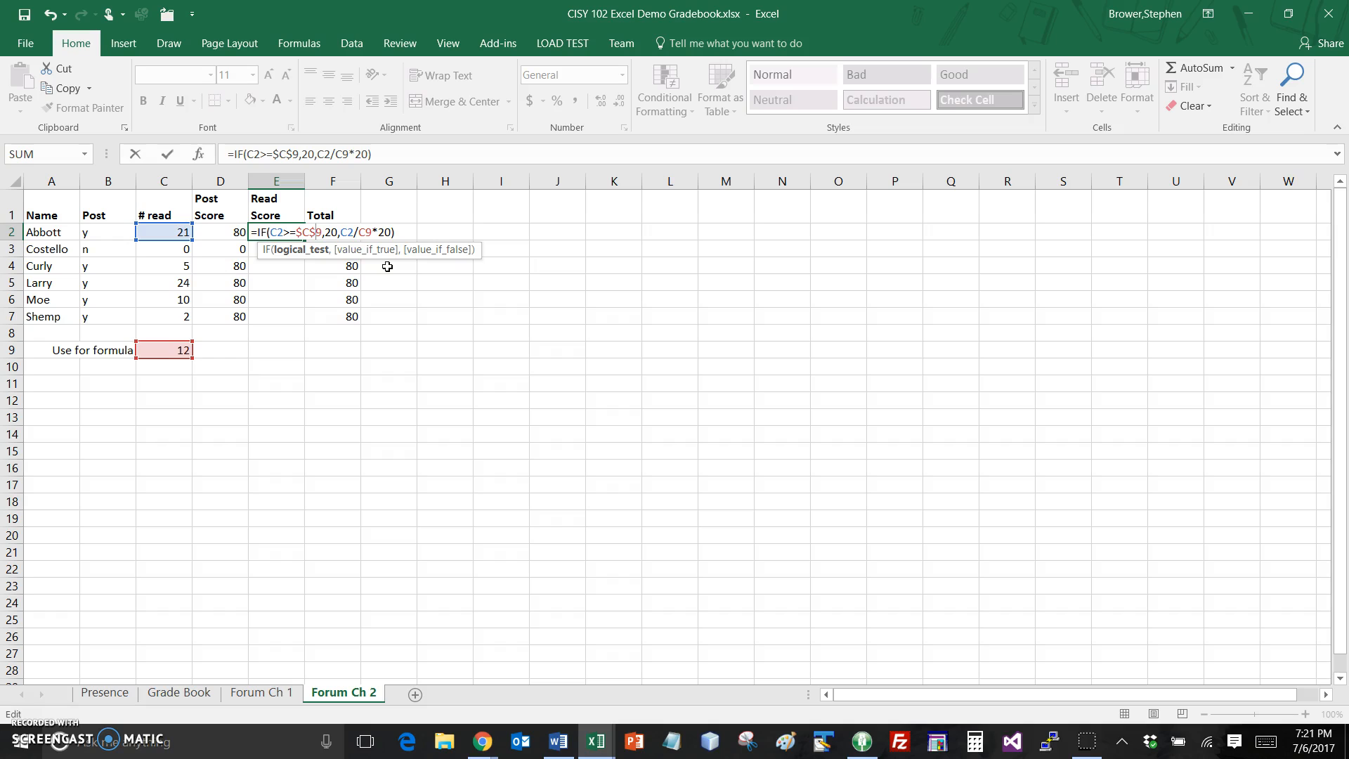
pyautogui.press('Right')
pyautogui.press('Right')
pyautogui.press('Right')
pyautogui.press('Right')
pyautogui.press('Right')
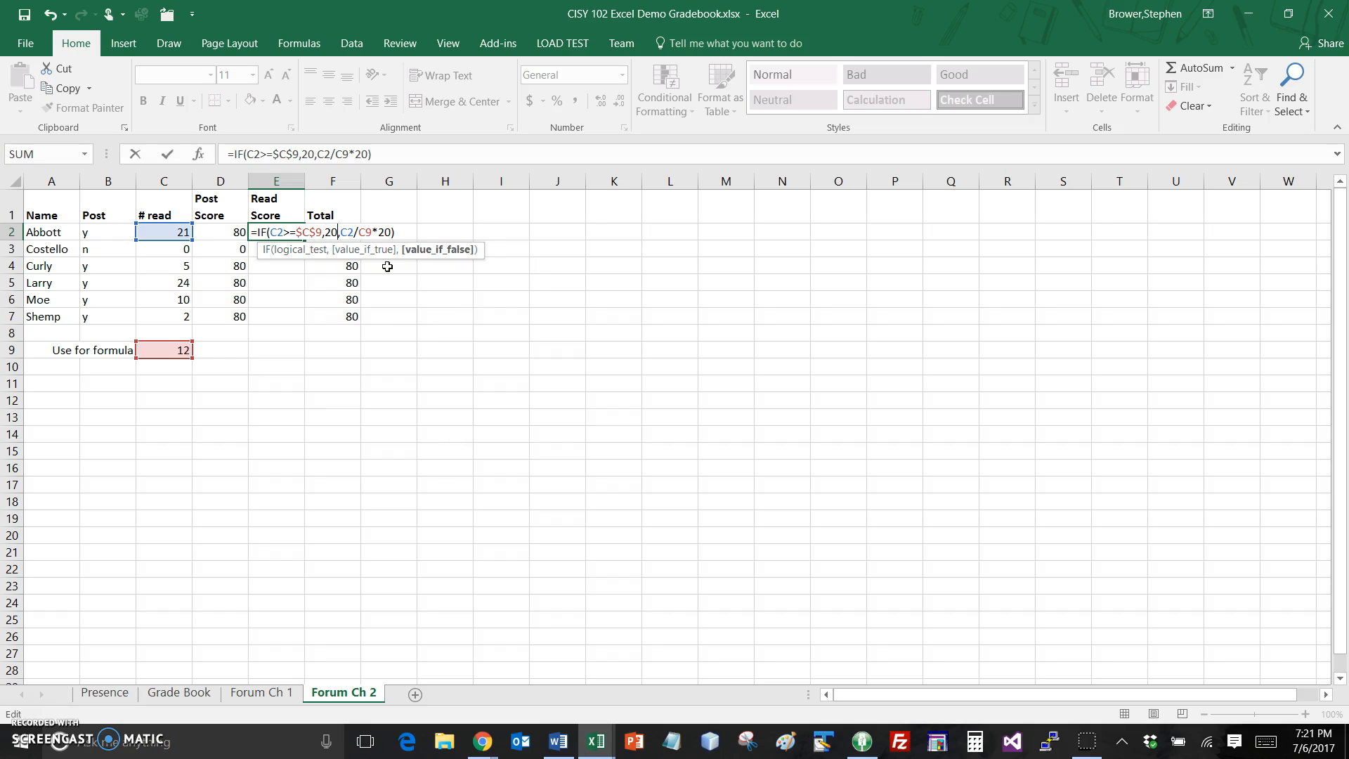
pyautogui.write('$C$')
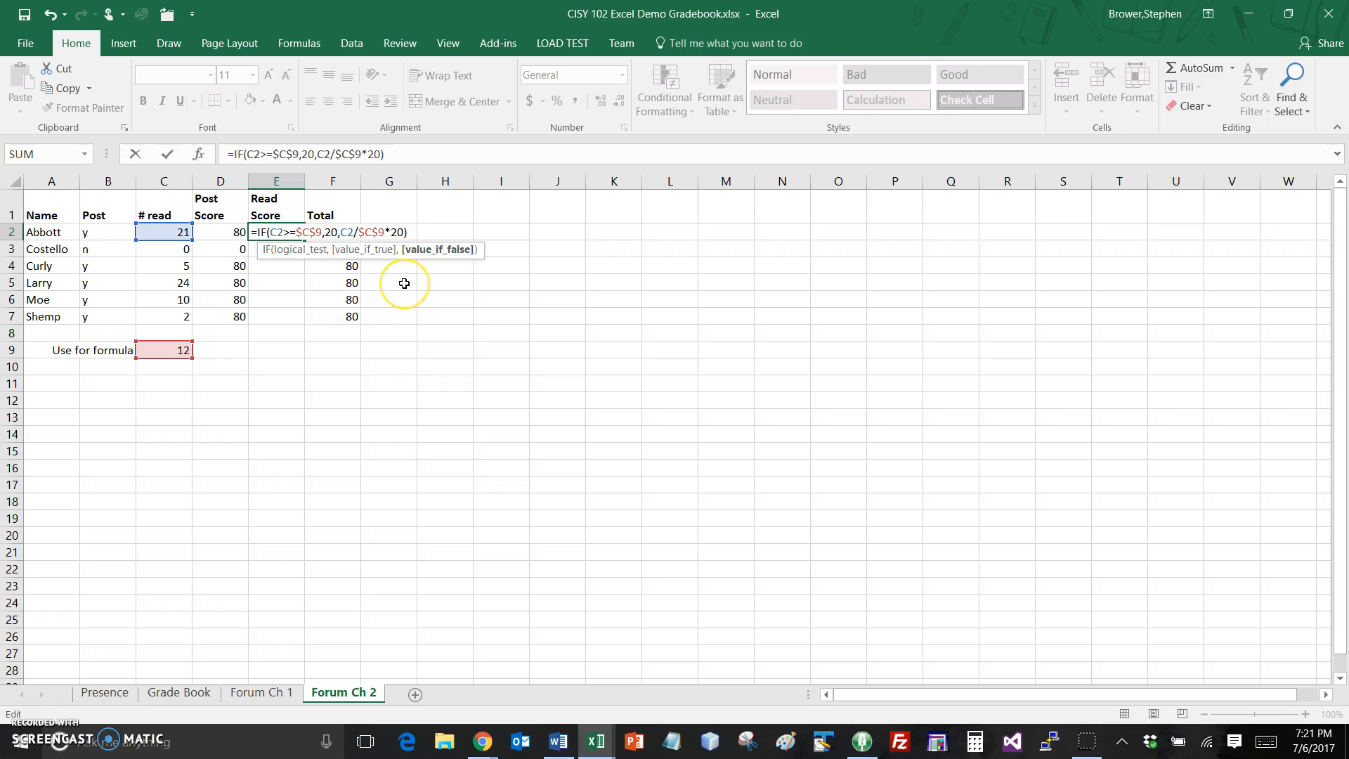
pyautogui.press('Return')
# - Fill the Read Score formula with absolute references from E2 down through E7 and check the copy in E4
pyautogui.press('Up')
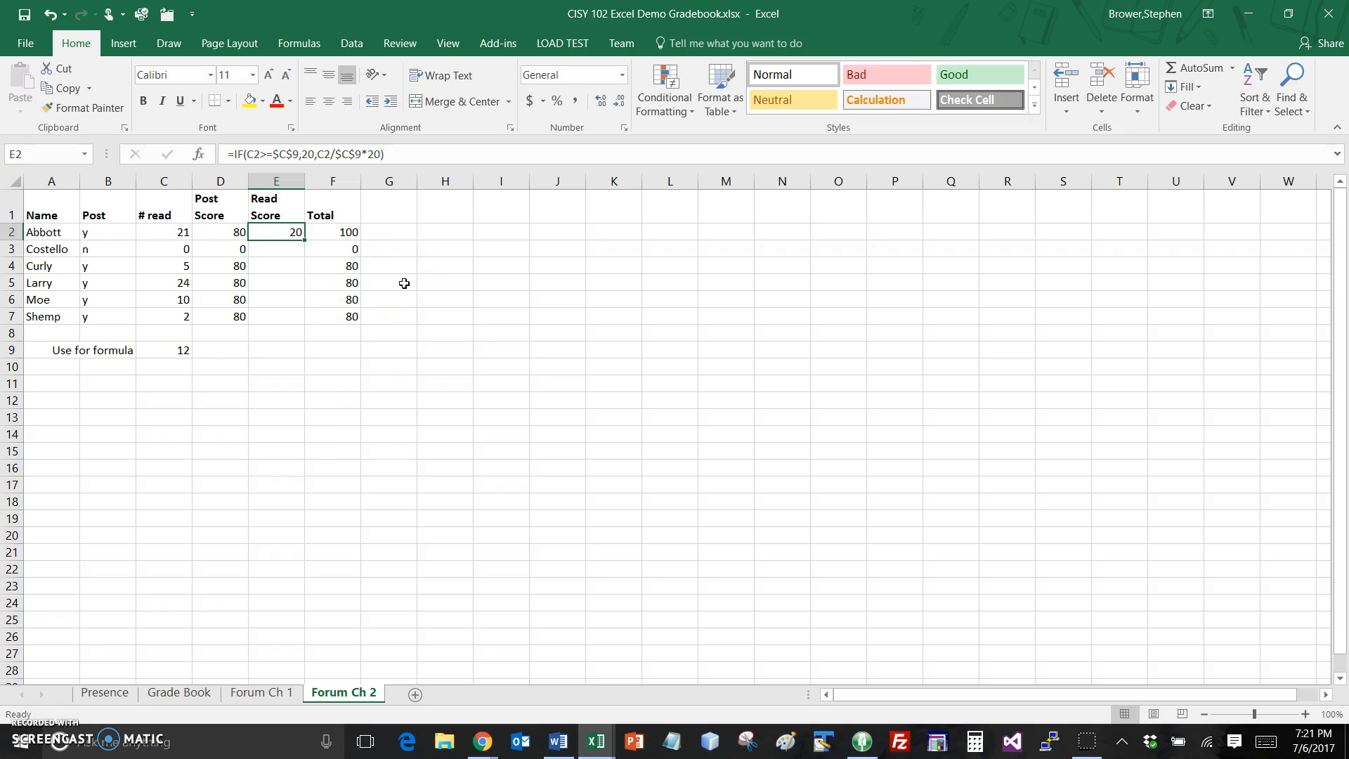
pyautogui.moveTo(305, 244); pyautogui.dragTo(307, 320)
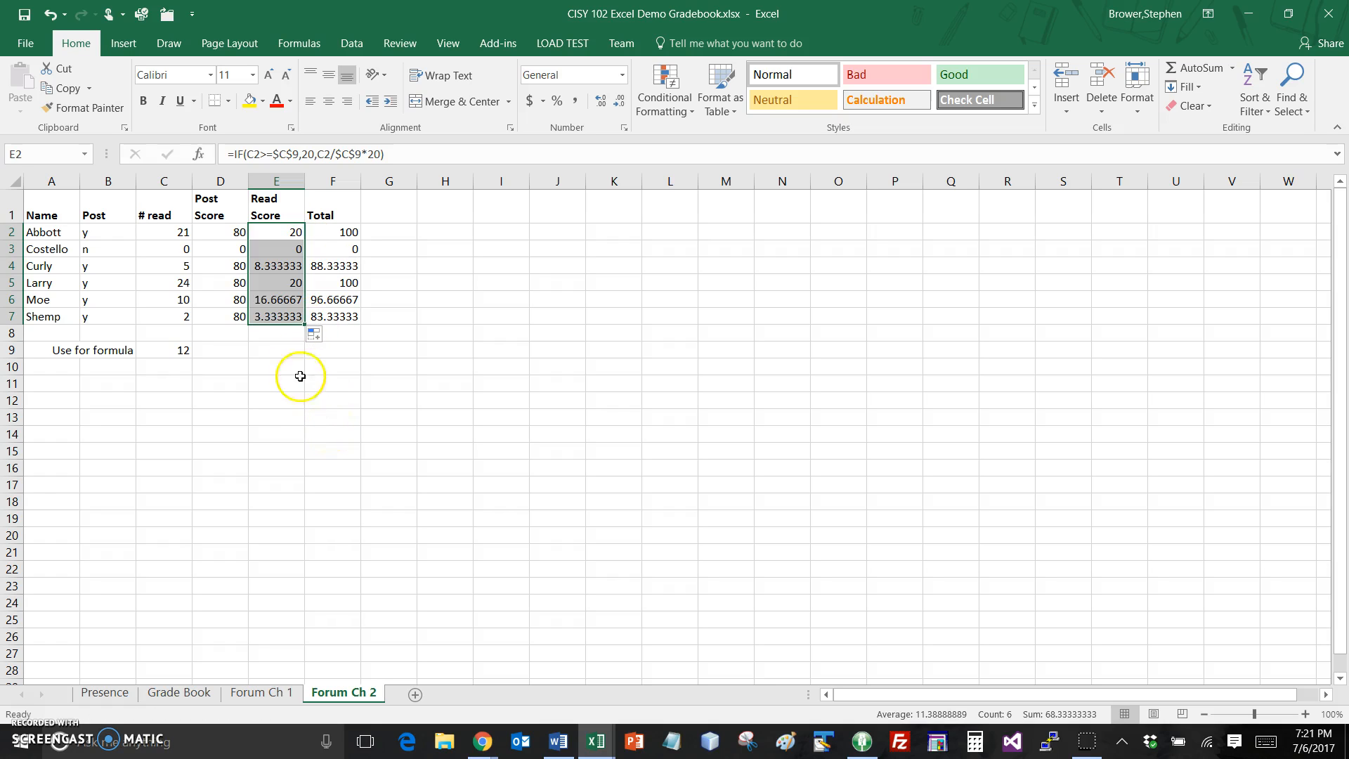
pyautogui.click(285, 356)
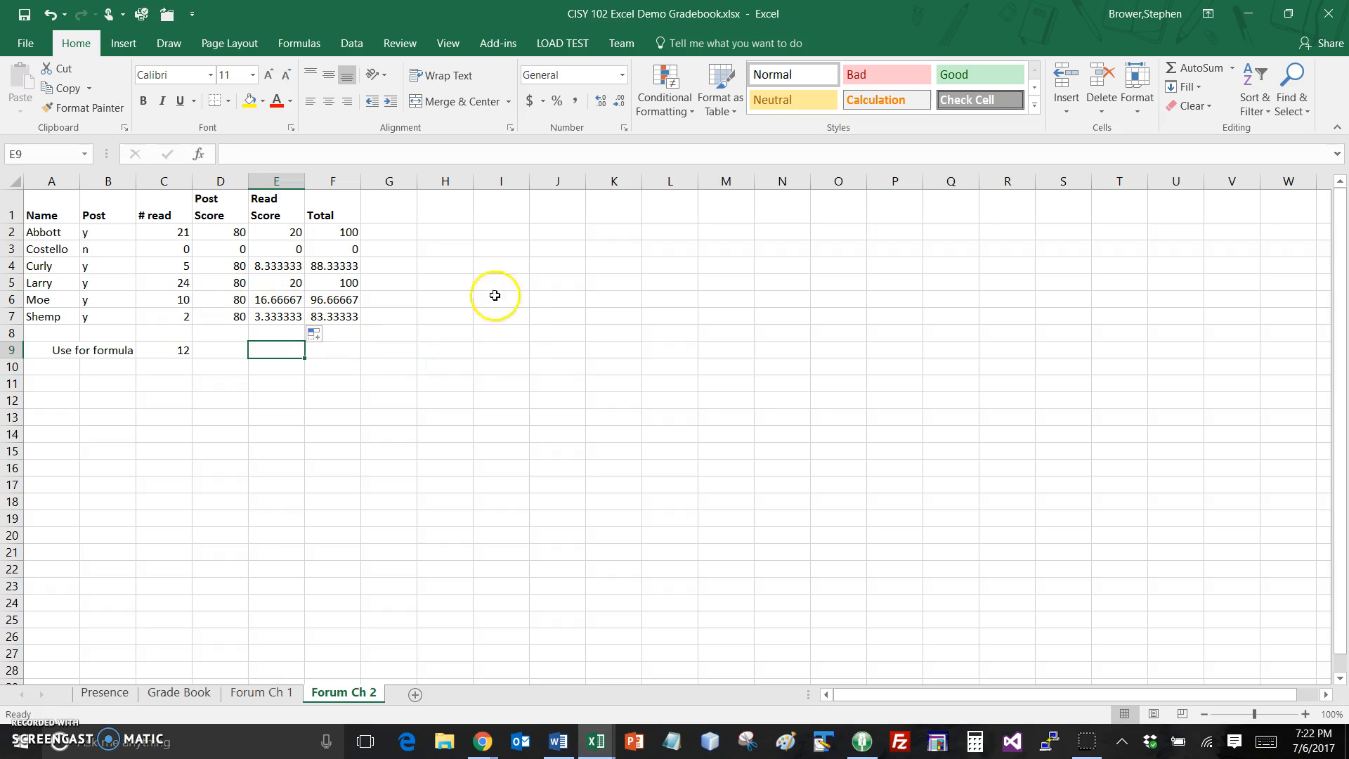
pyautogui.click(285, 266)
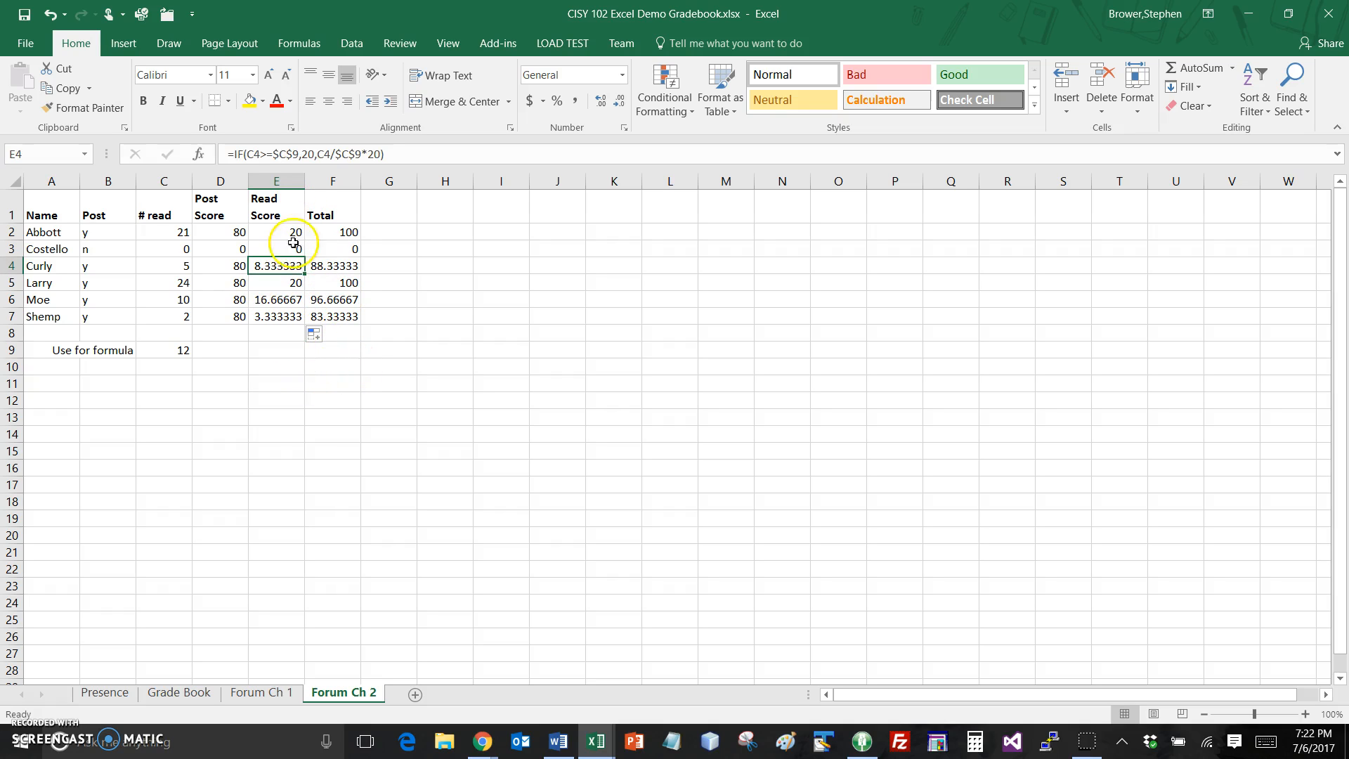
# - Test the Read Score formulas by changing the "Use for formula" value in C9 to 10, 2, 0 and 22
pyautogui.click(179, 351)
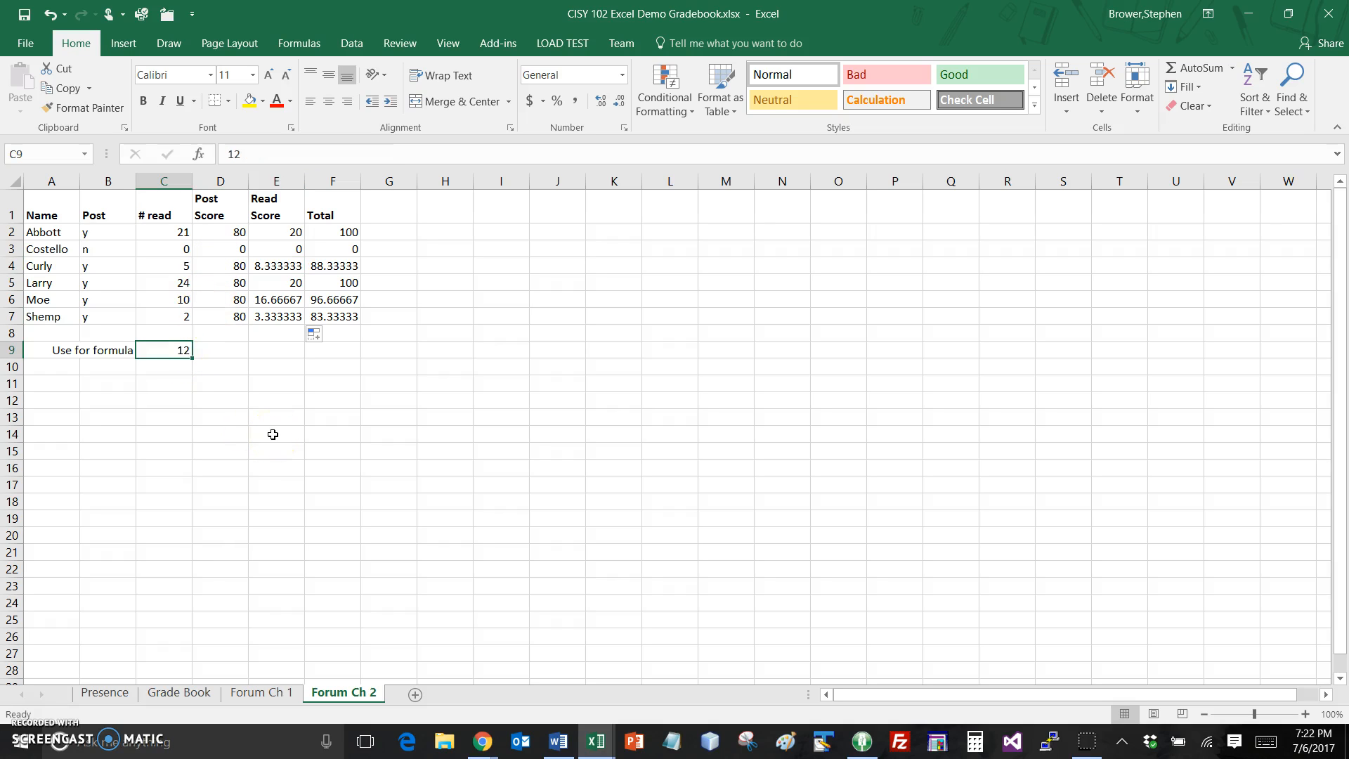
pyautogui.write('10')
pyautogui.press('Tab')
pyautogui.hotkey('shift', 'Tab')
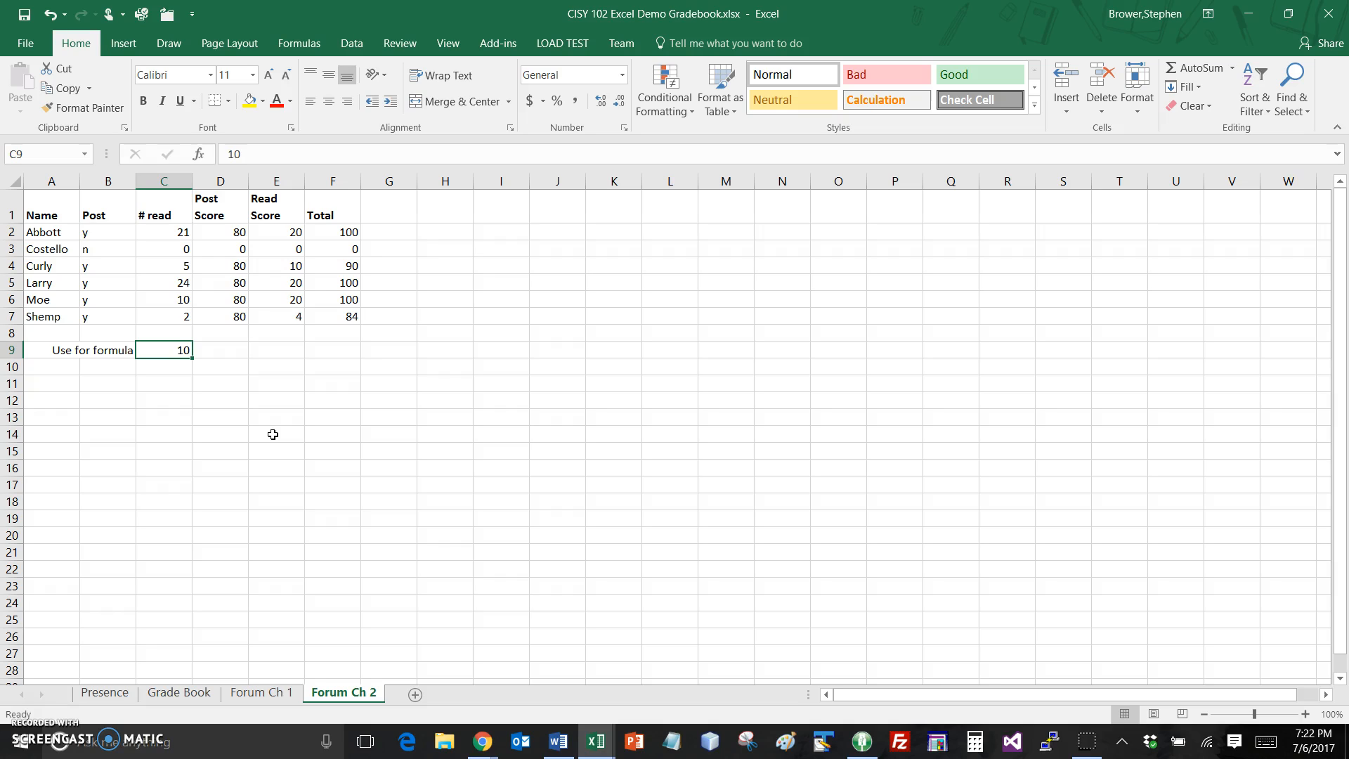
pyautogui.write('2')
pyautogui.press('Tab')
pyautogui.press('Left')
pyautogui.write('0')
pyautogui.press('Tab')
pyautogui.press('Left')
pyautogui.write('22')
pyautogui.press('Tab')
pyautogui.press('Left')
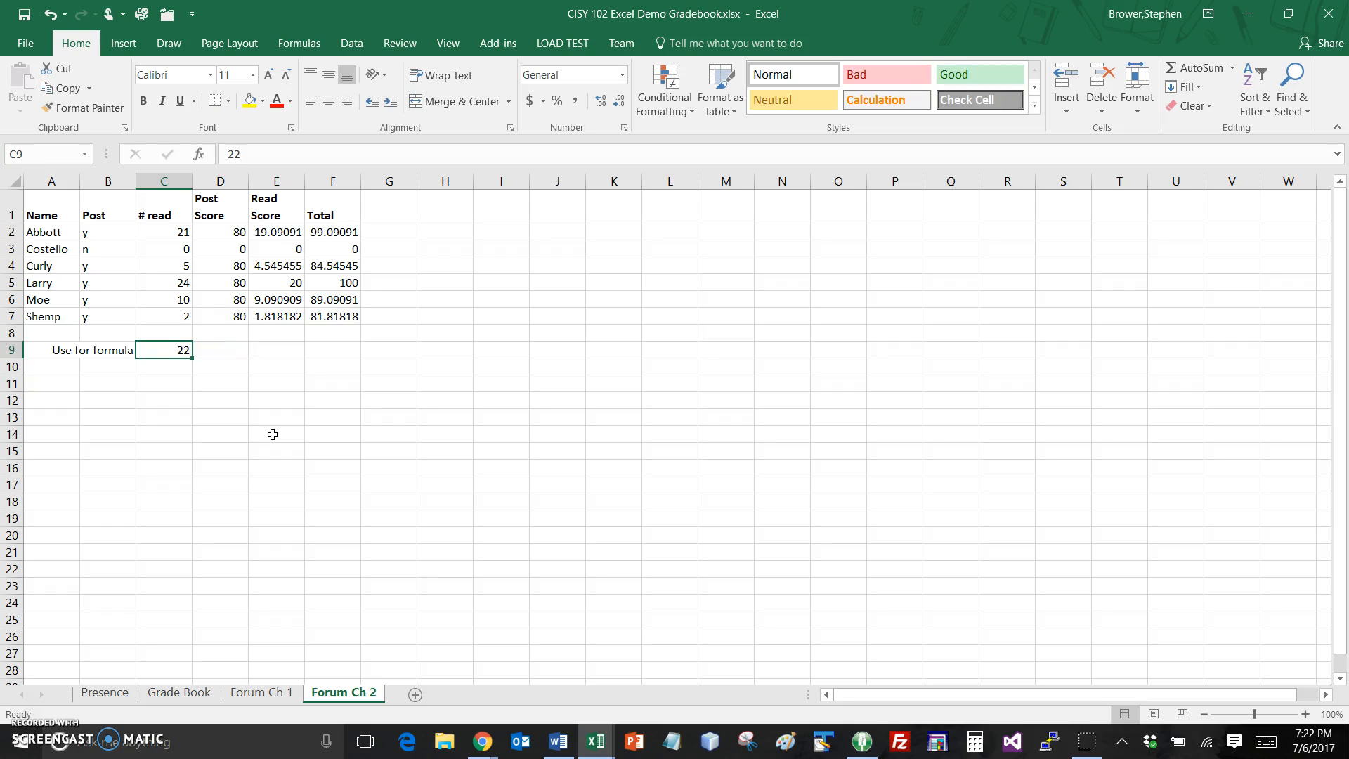
# - Set the "Use for formula" value in C9 to 10
pyautogui.write('10')
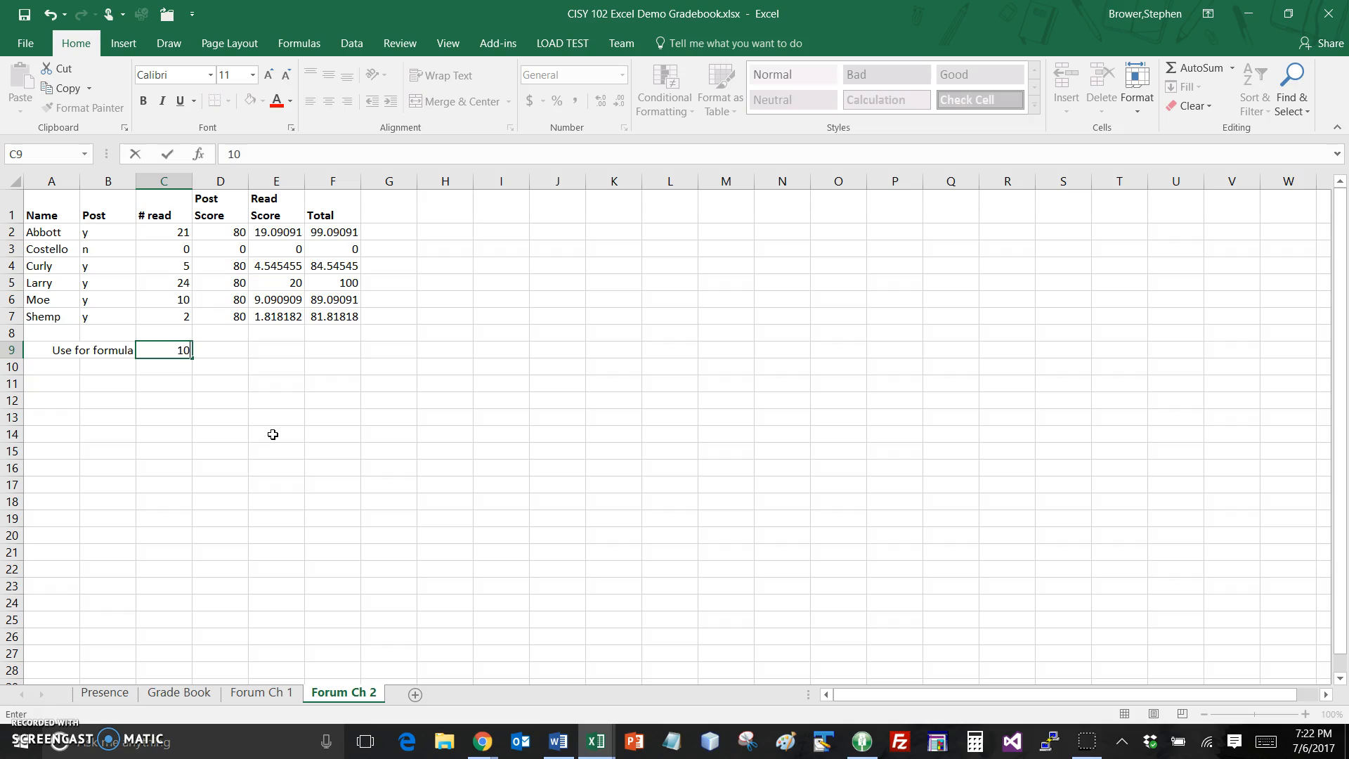
pyautogui.press('Tab')
pyautogui.press('Left')
pyautogui.press('Right')
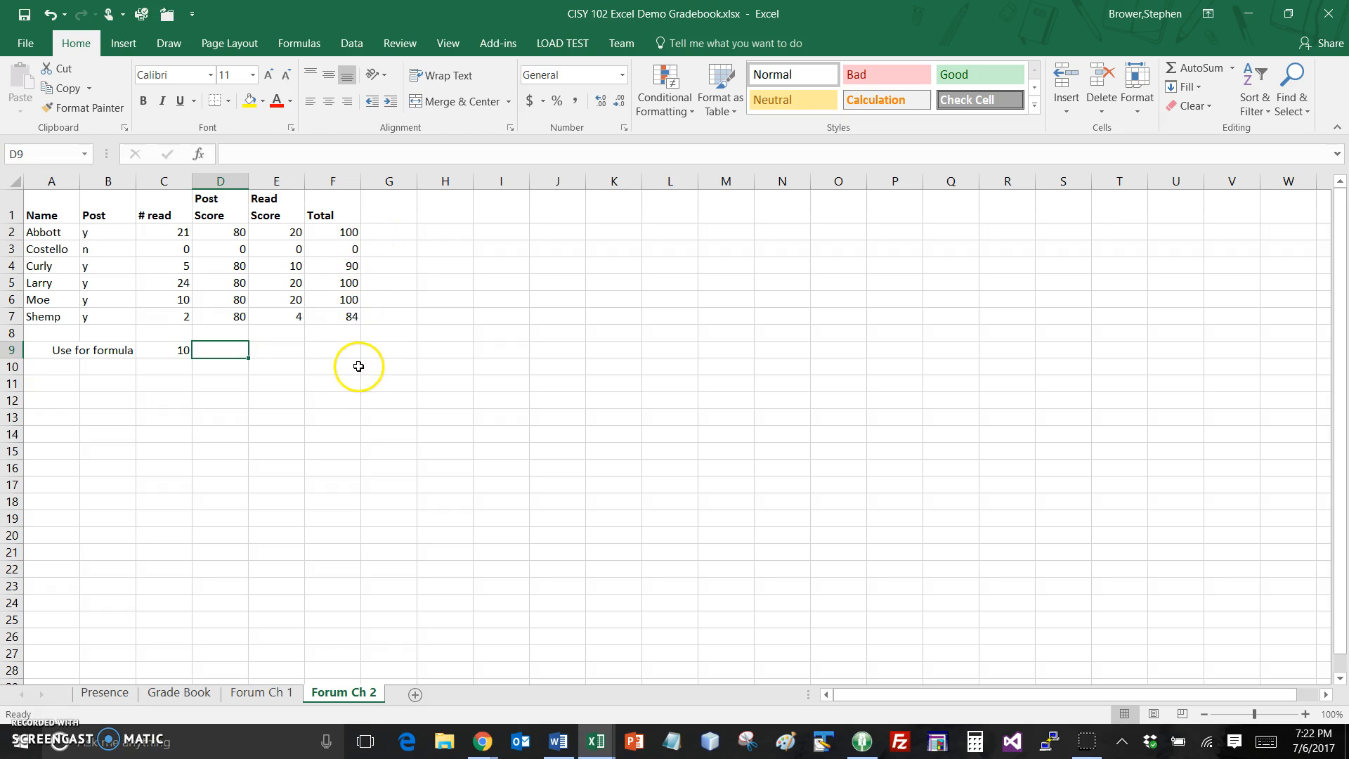
# - Link the Forum Ch 2 score in cell C2 of the Grade Book sheet to the first student's total, giving ='Forum Ch 2'!F2
pyautogui.click(188, 694)
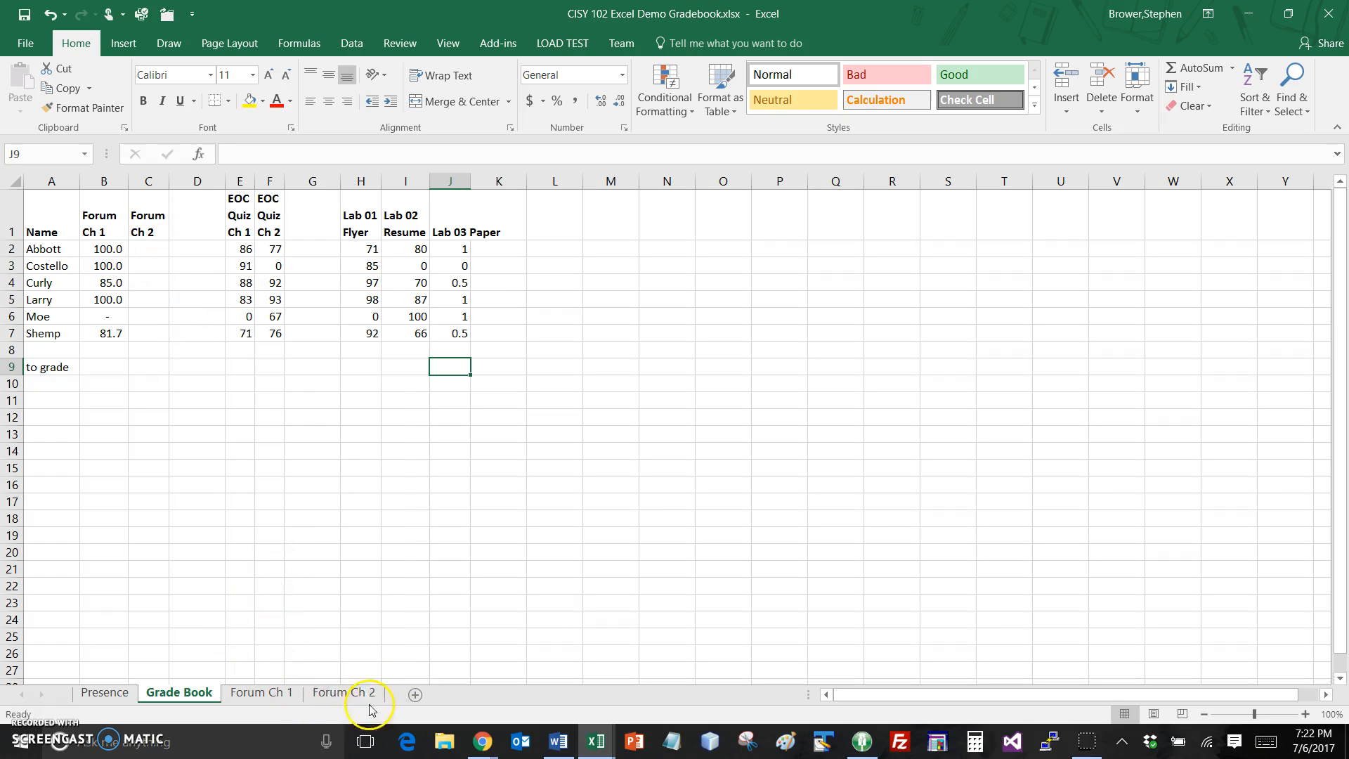
pyautogui.click(146, 248)
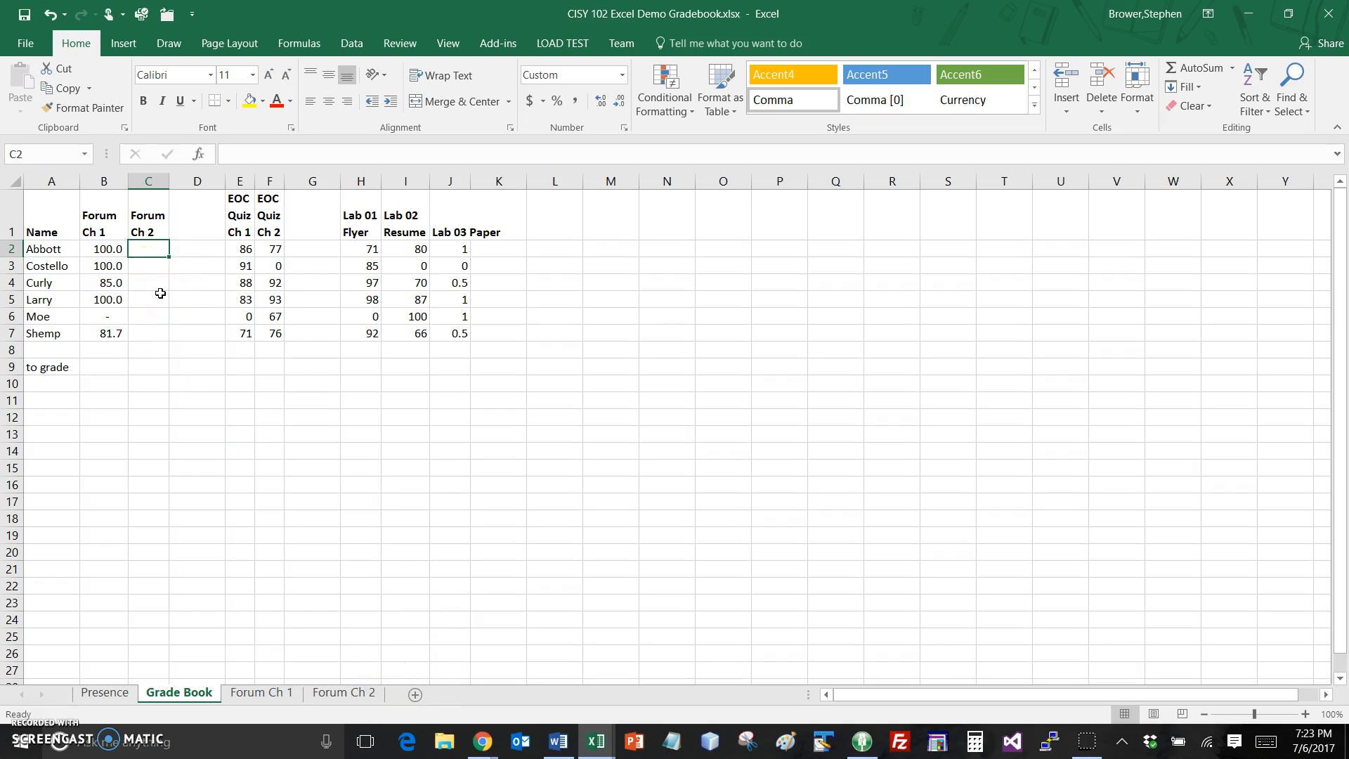
pyautogui.write('=')
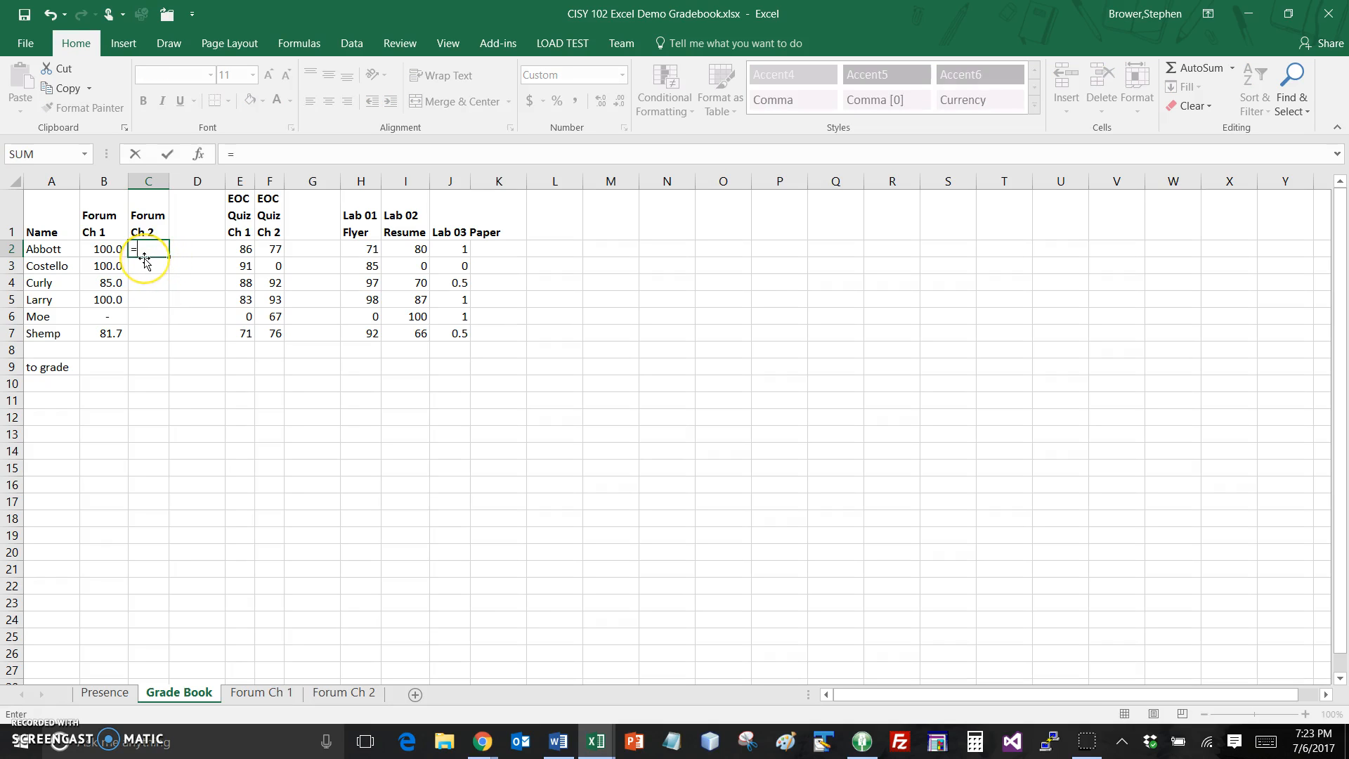
pyautogui.click(345, 693)
pyautogui.click(336, 234)
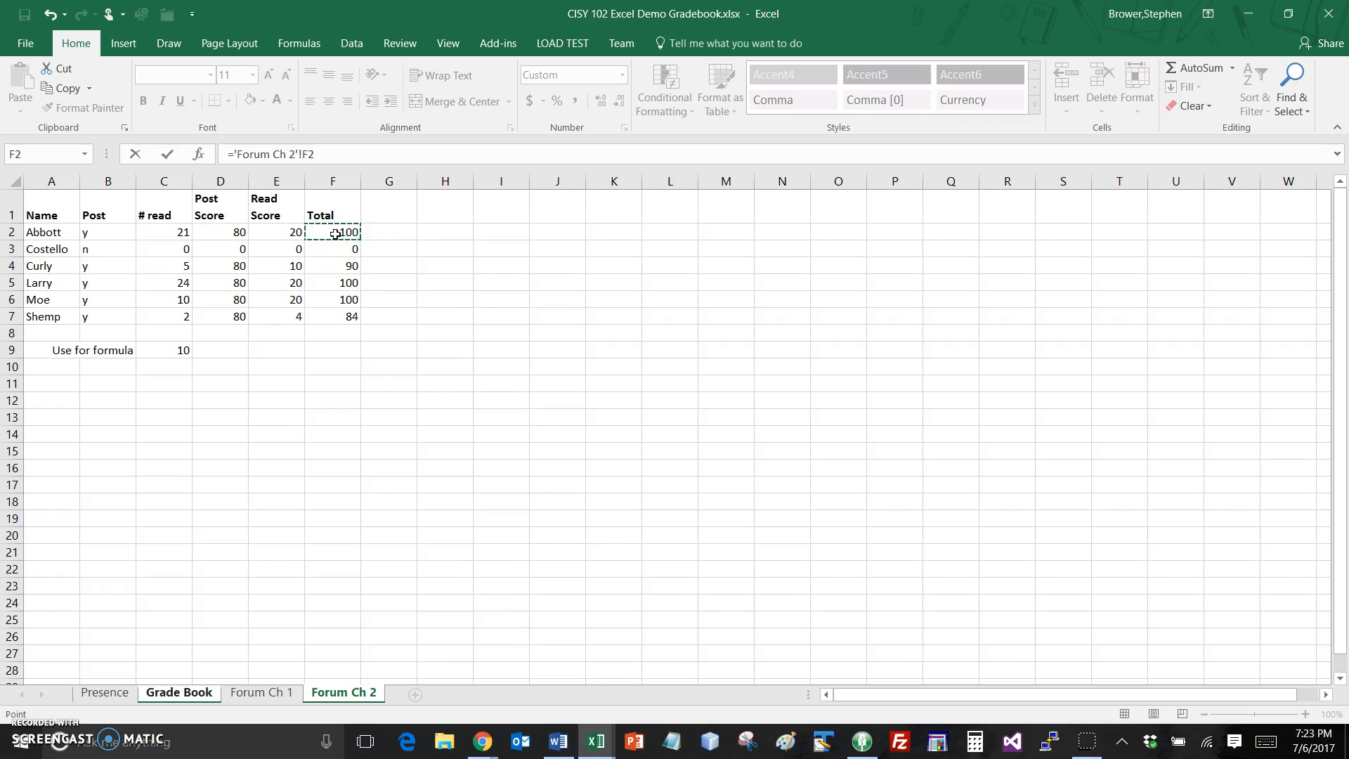
pyautogui.press('Return')
pyautogui.press('Up')
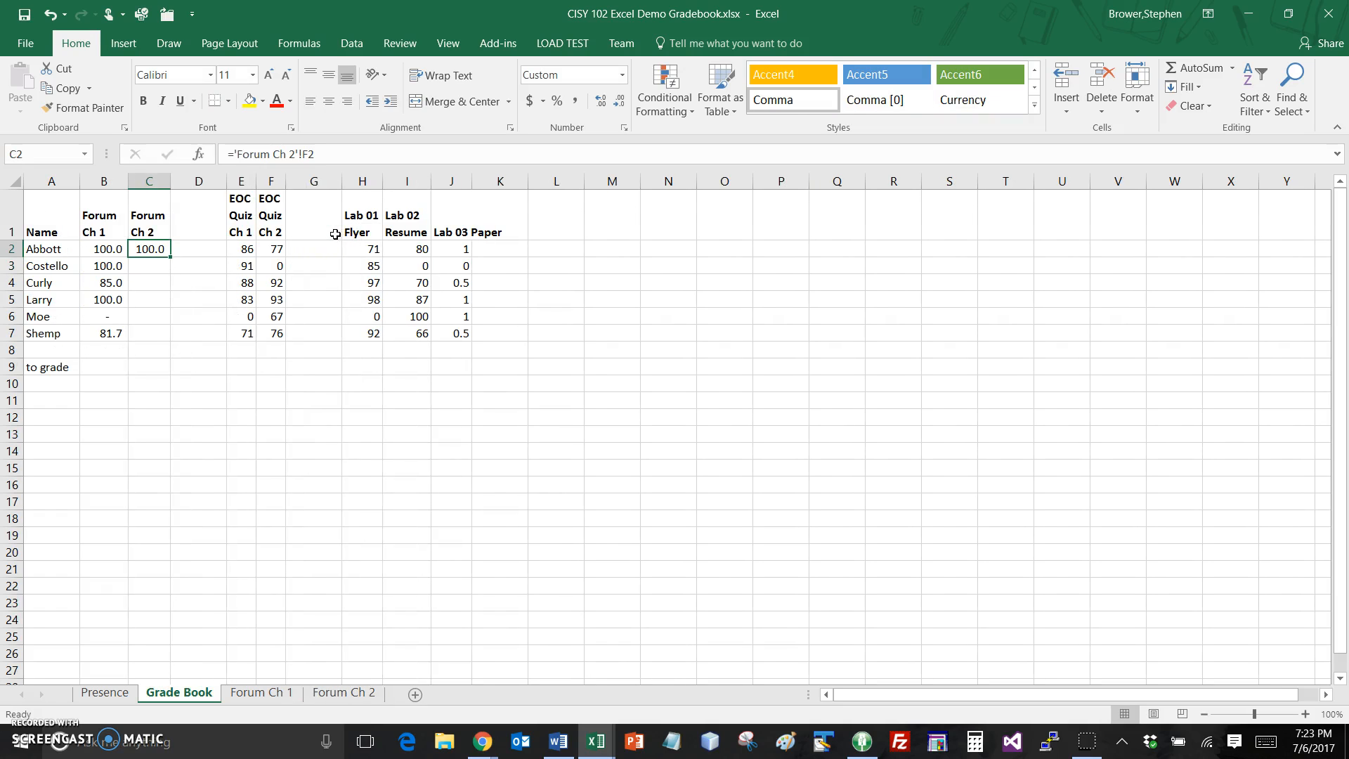
# - Review the link formula in C2 and fill it down the Forum Ch 2 column through C7
pyautogui.press('F2')
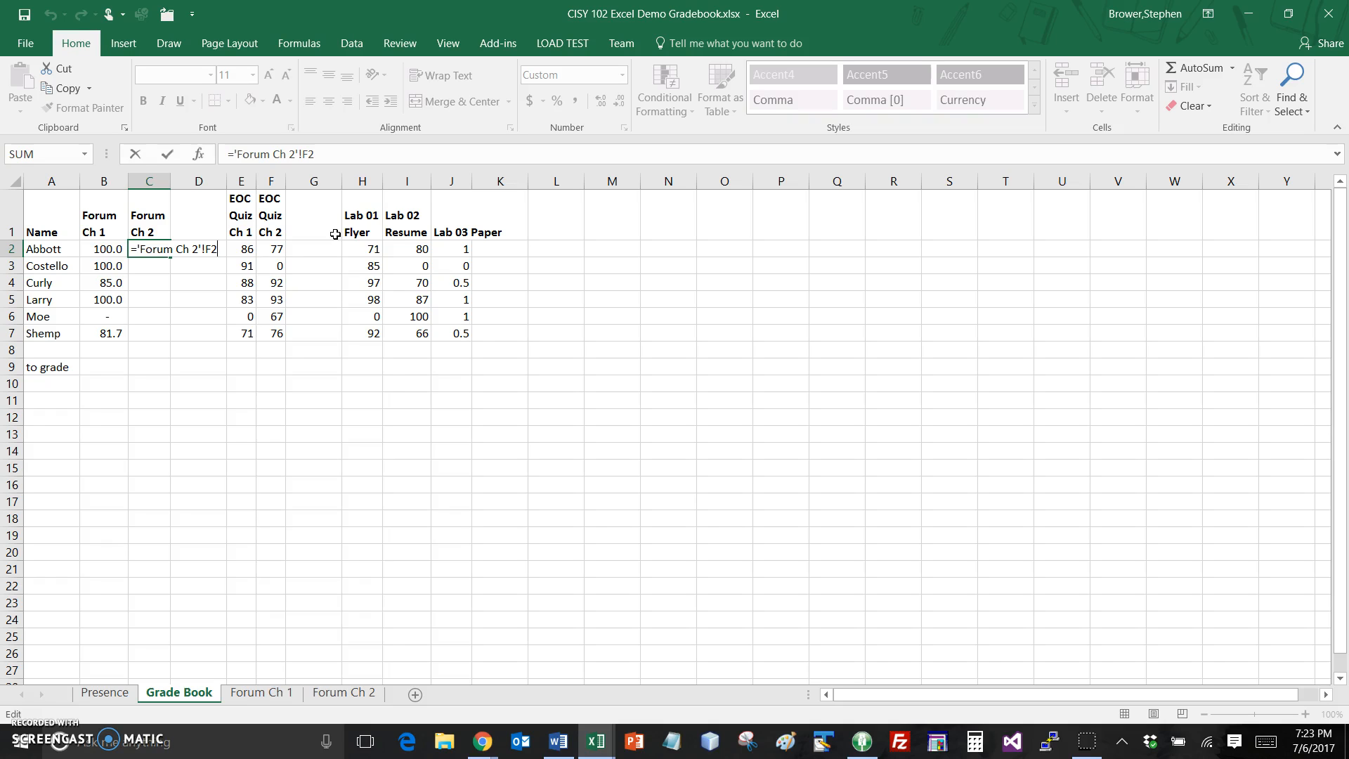
pyautogui.press('Return')
pyautogui.press('Up')
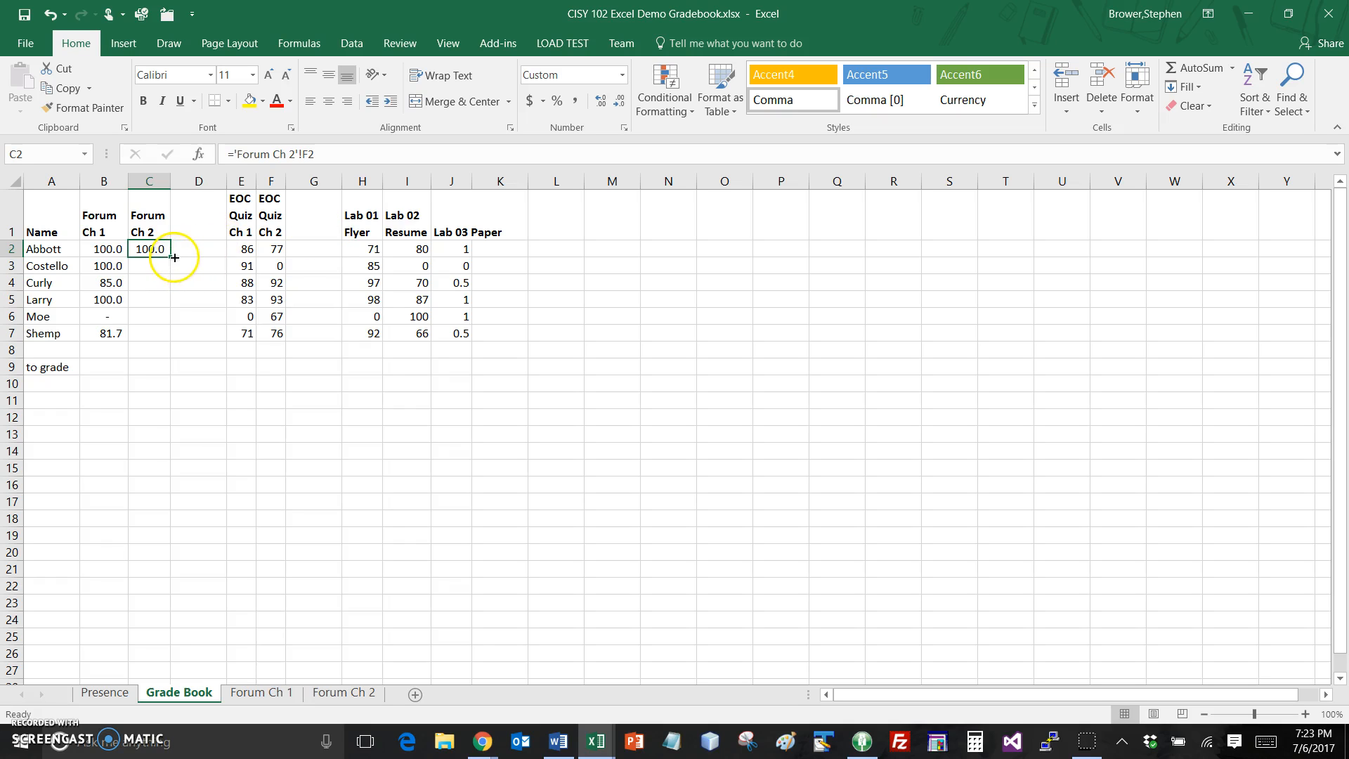
pyautogui.moveTo(170, 257); pyautogui.dragTo(156, 339)
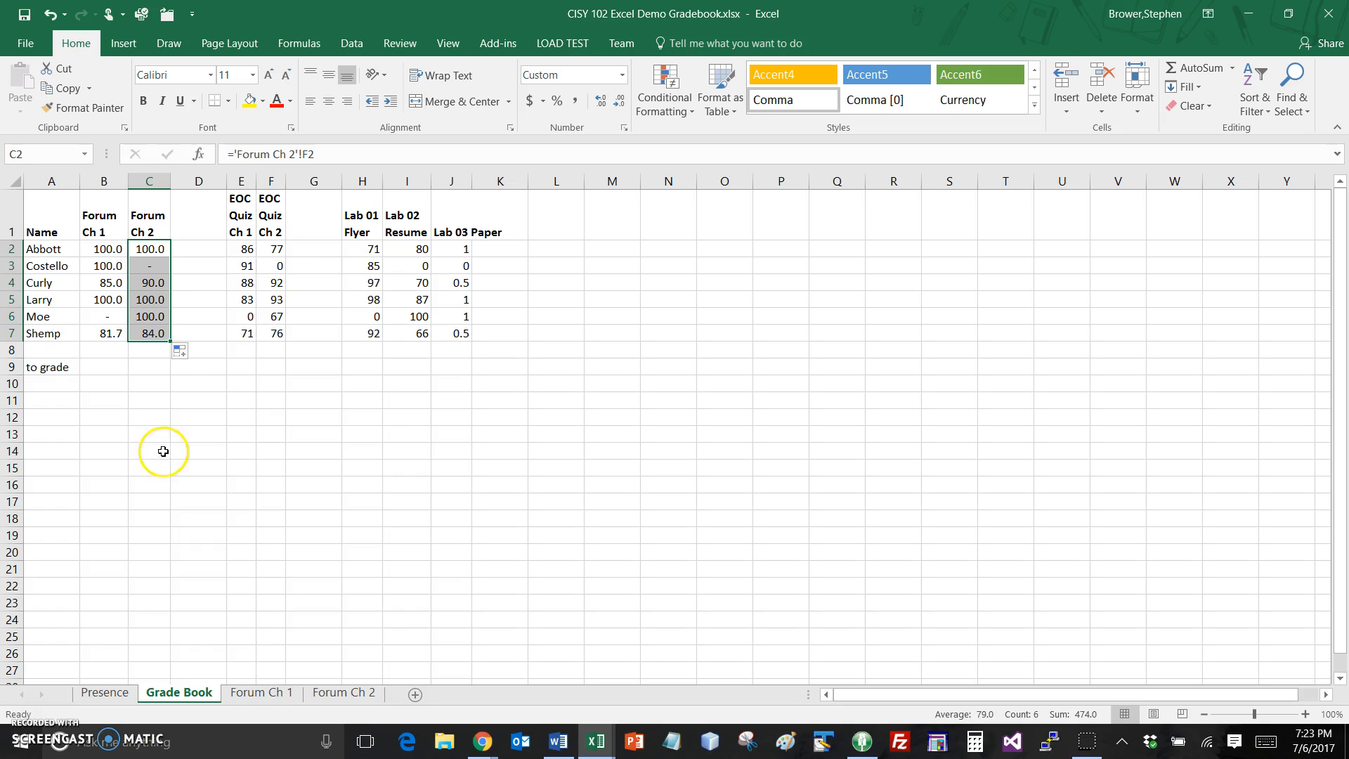
pyautogui.click(151, 367)
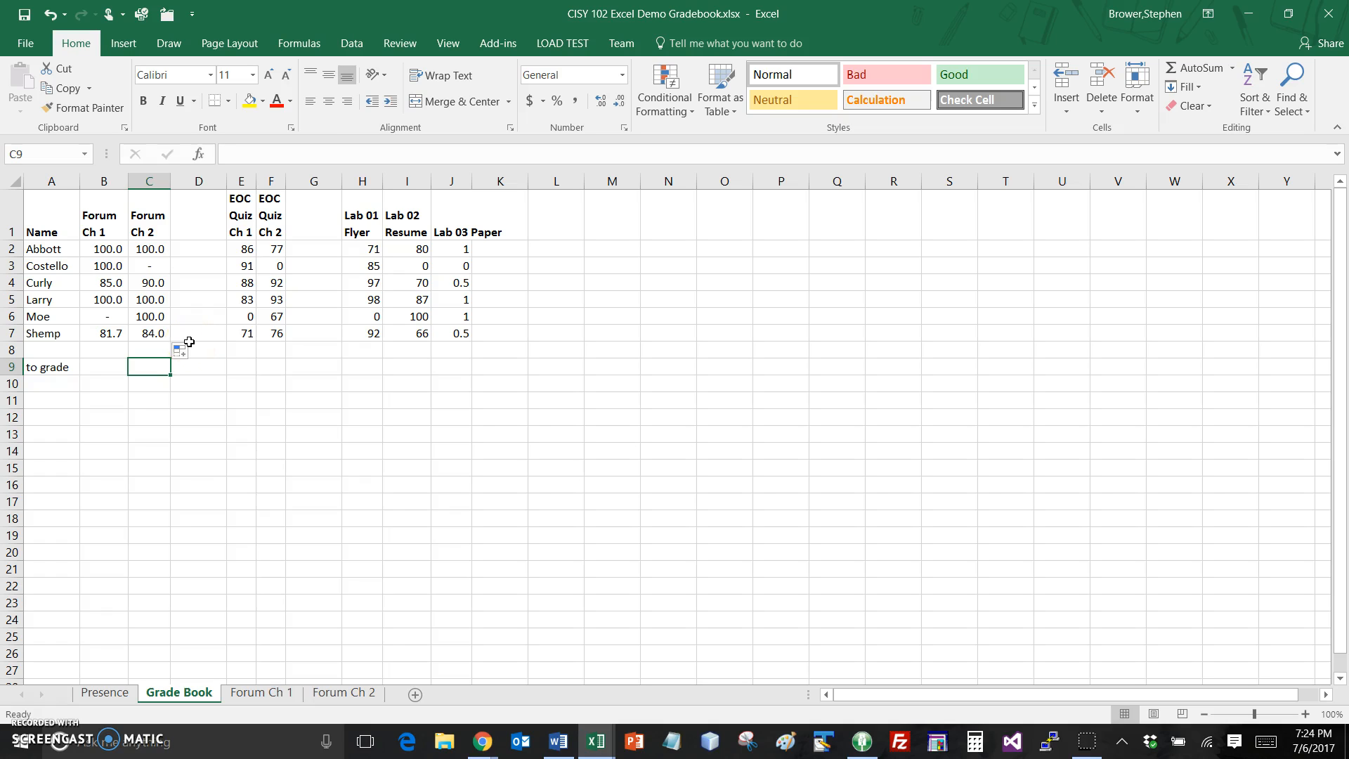
# - Try clearing the formats of the Forum Ch 2 score in C3, and undo it
pyautogui.click(153, 263)
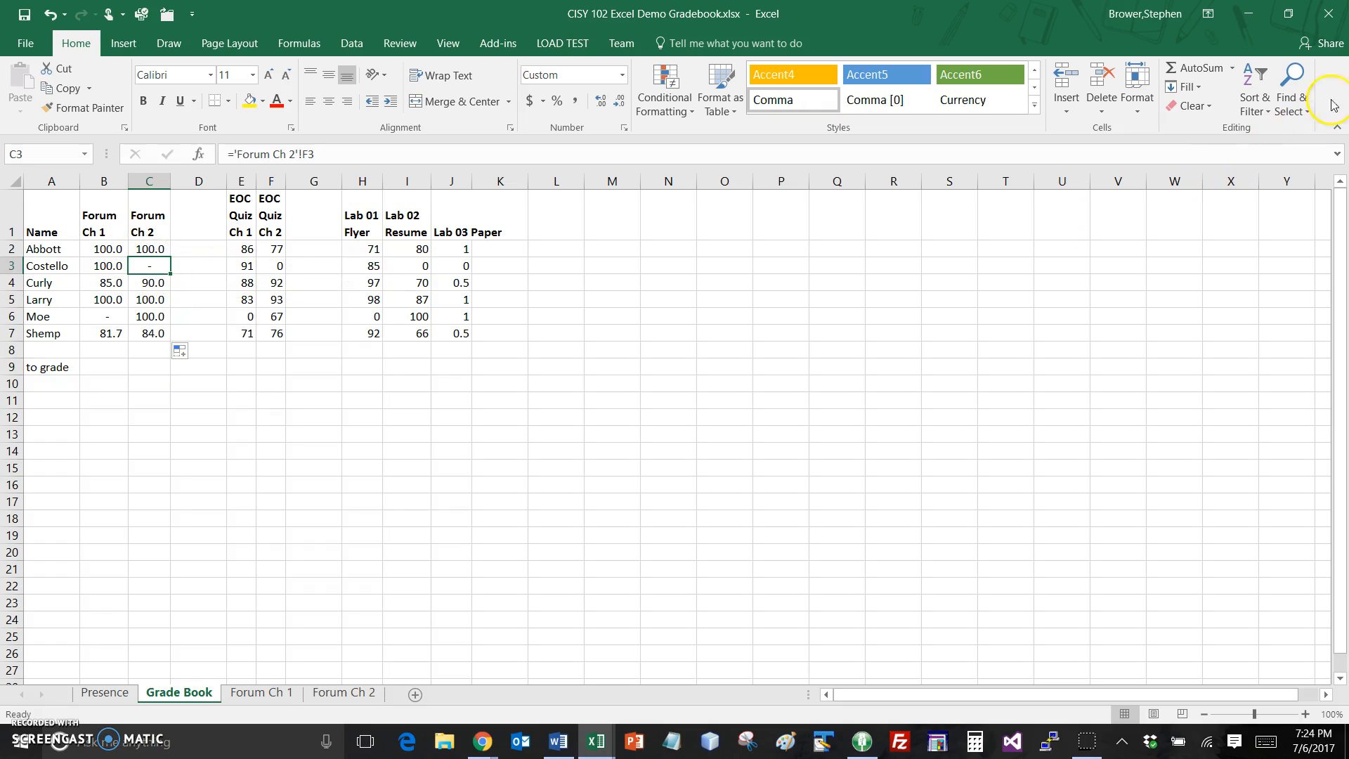
pyautogui.click(1212, 106)
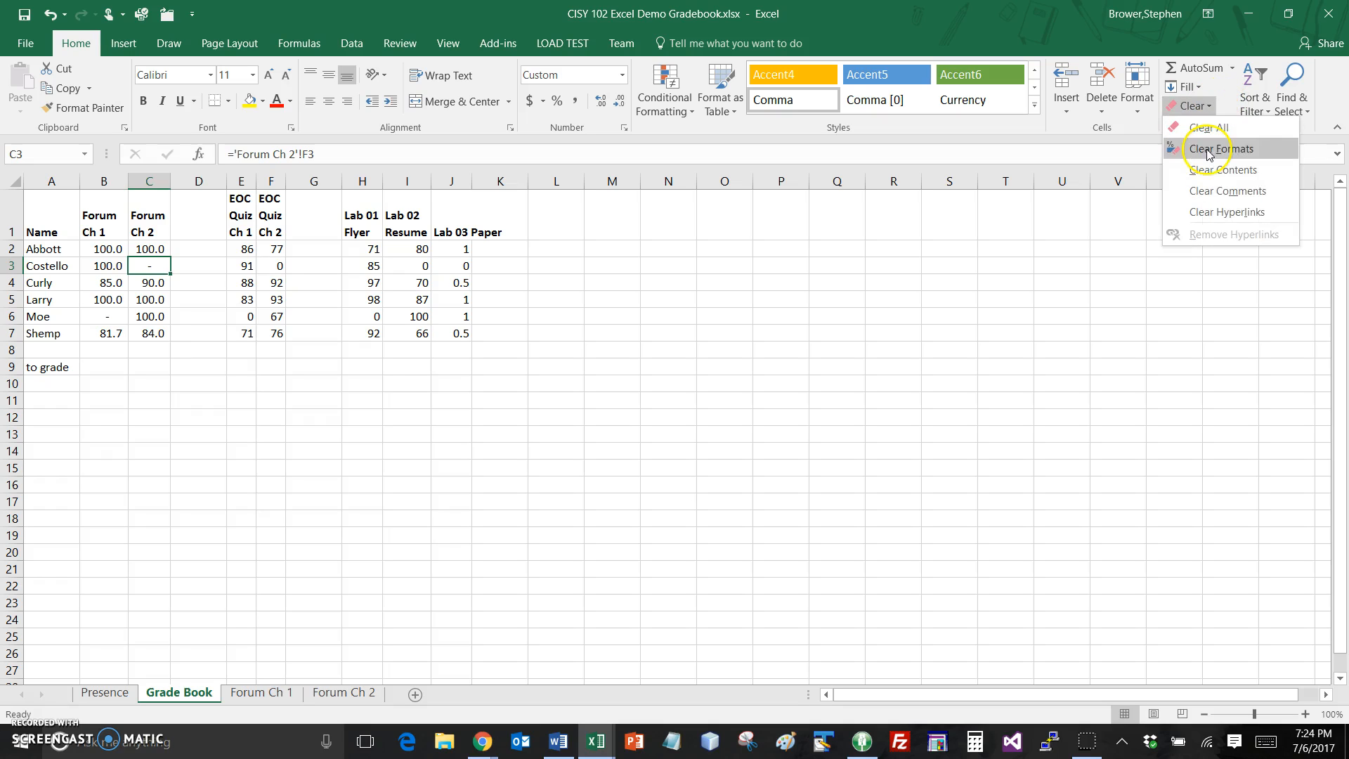
pyautogui.click(1210, 152)
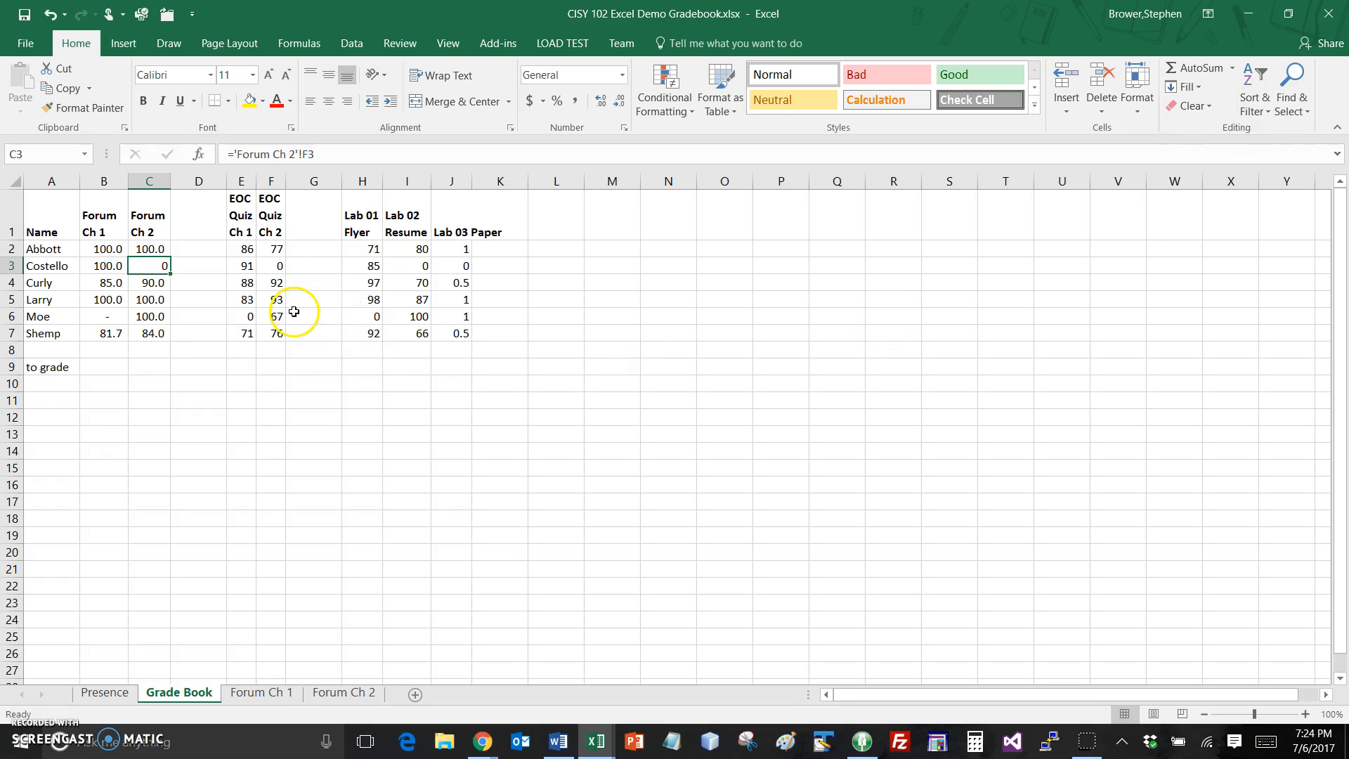
pyautogui.hotkey('ctrl', 'z')
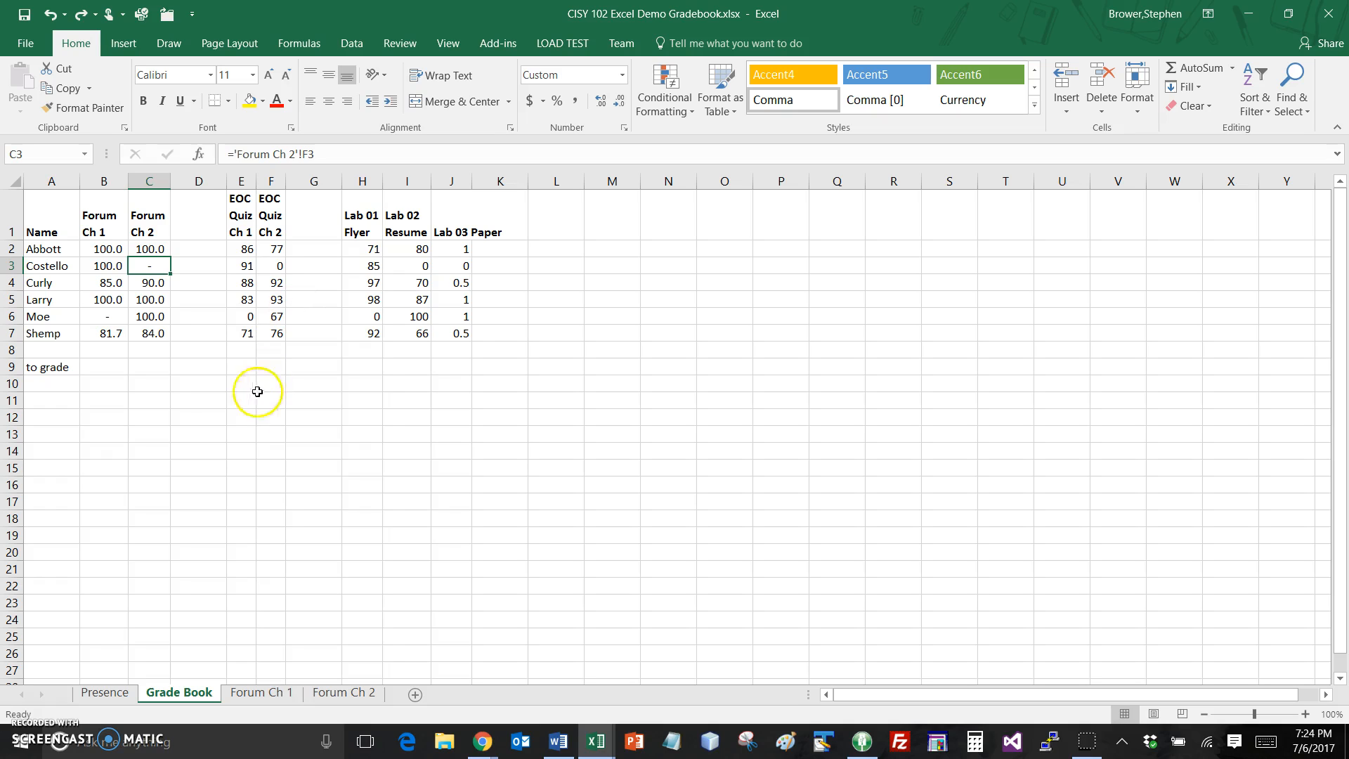
# - On the Presence sheet, enter a C2 formula adding Grade Book cells C2, F2, I2 and J2 for the week of 7/10
pyautogui.click(105, 692)
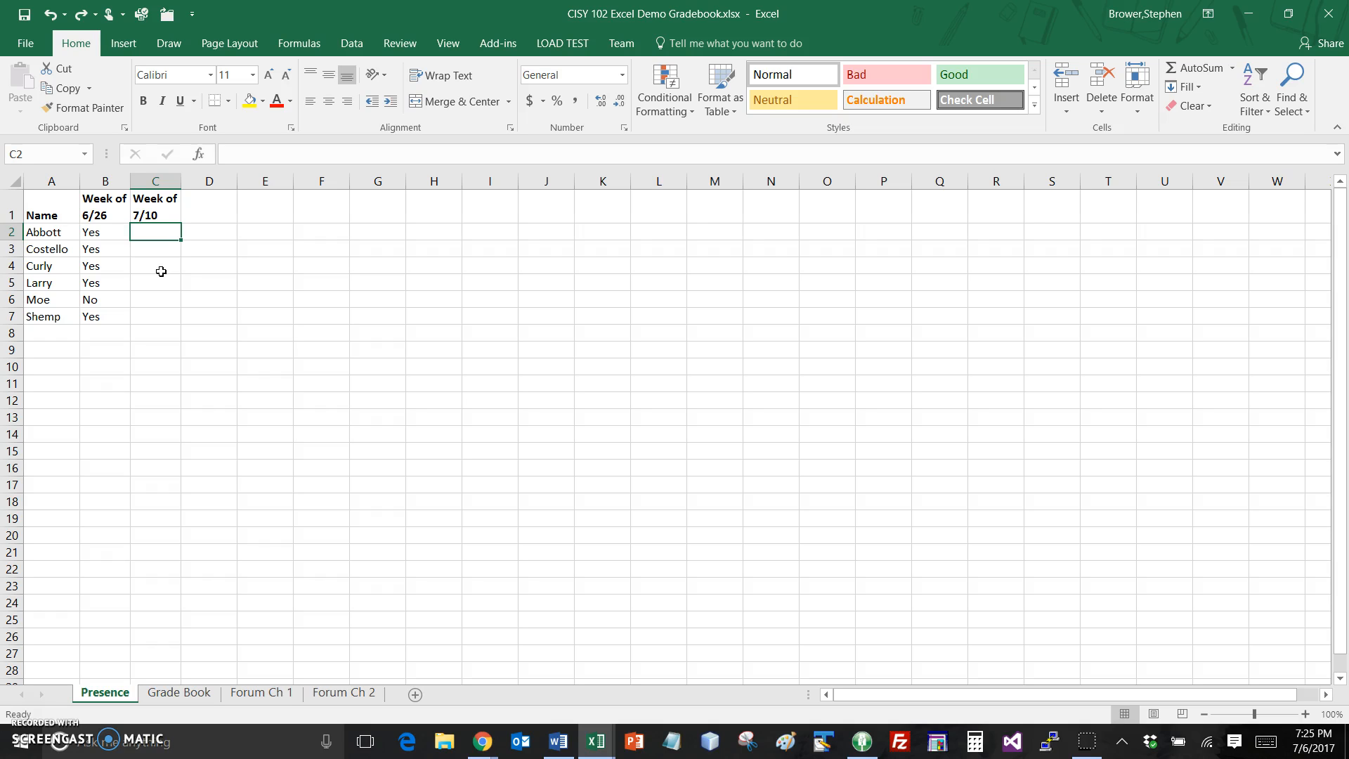
pyautogui.write('=')
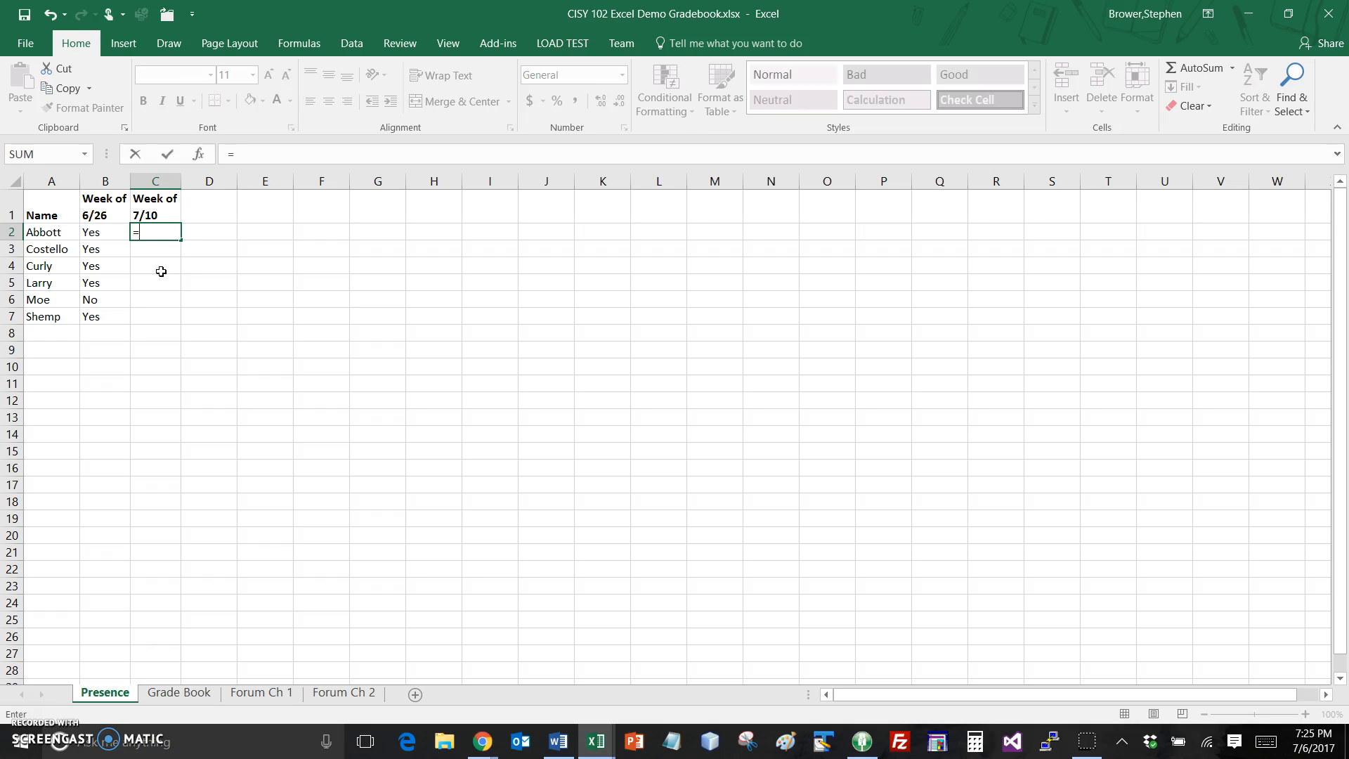
pyautogui.click(187, 692)
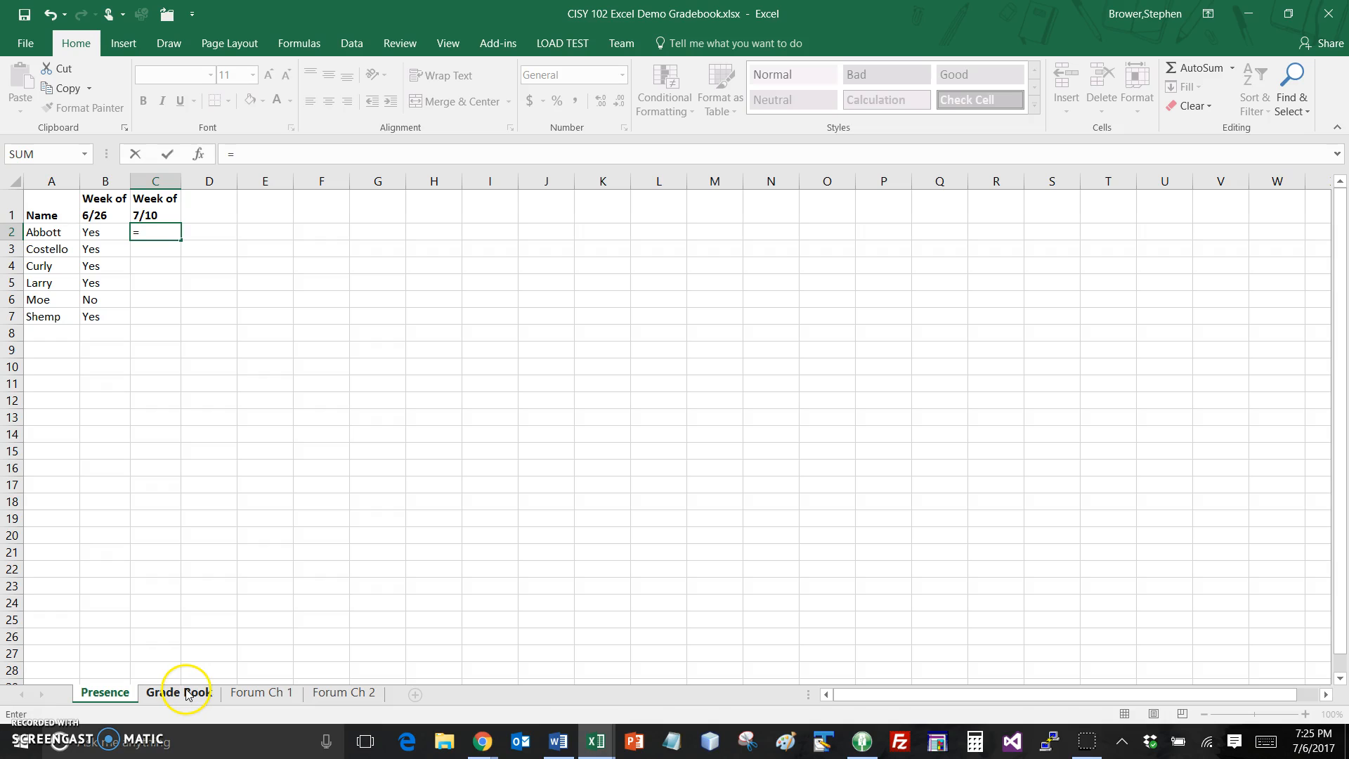
pyautogui.click(151, 249)
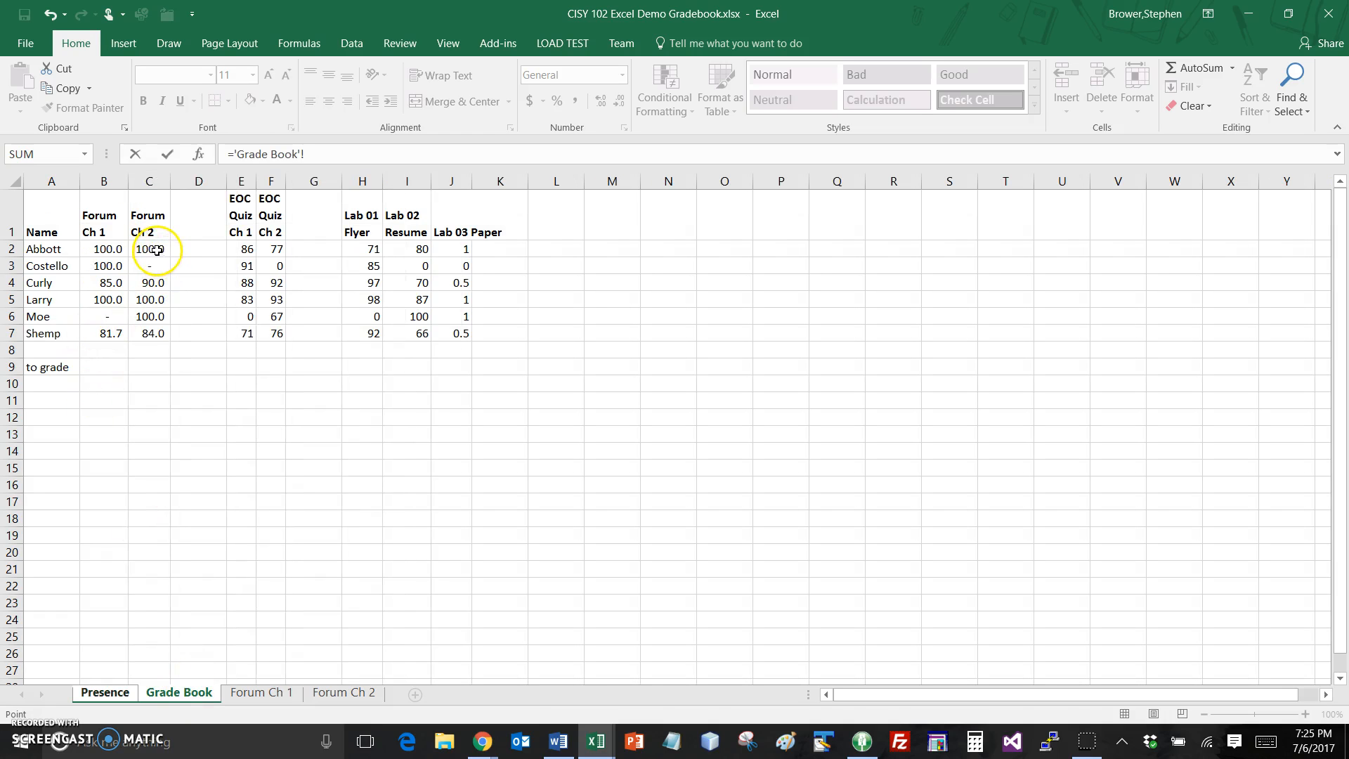
pyautogui.write('+')
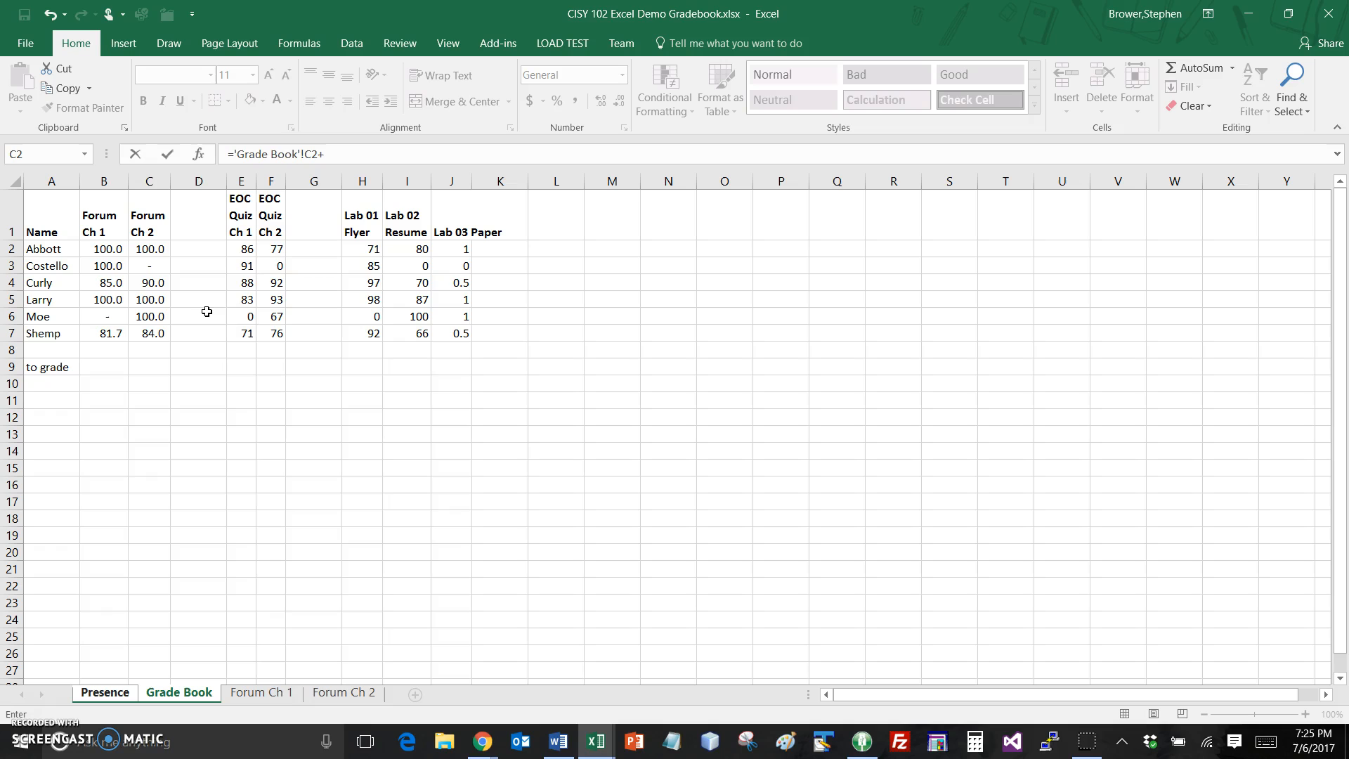
pyautogui.click(272, 247)
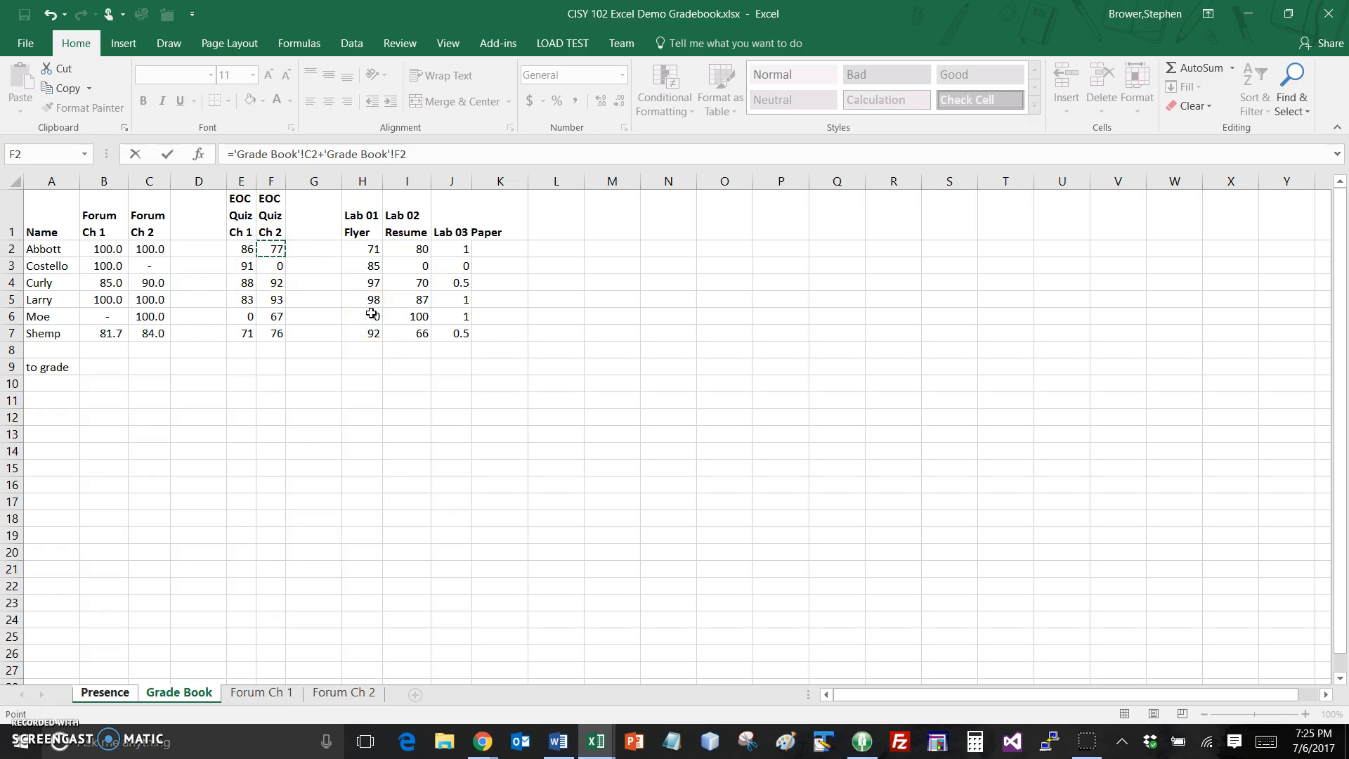
pyautogui.write('+')
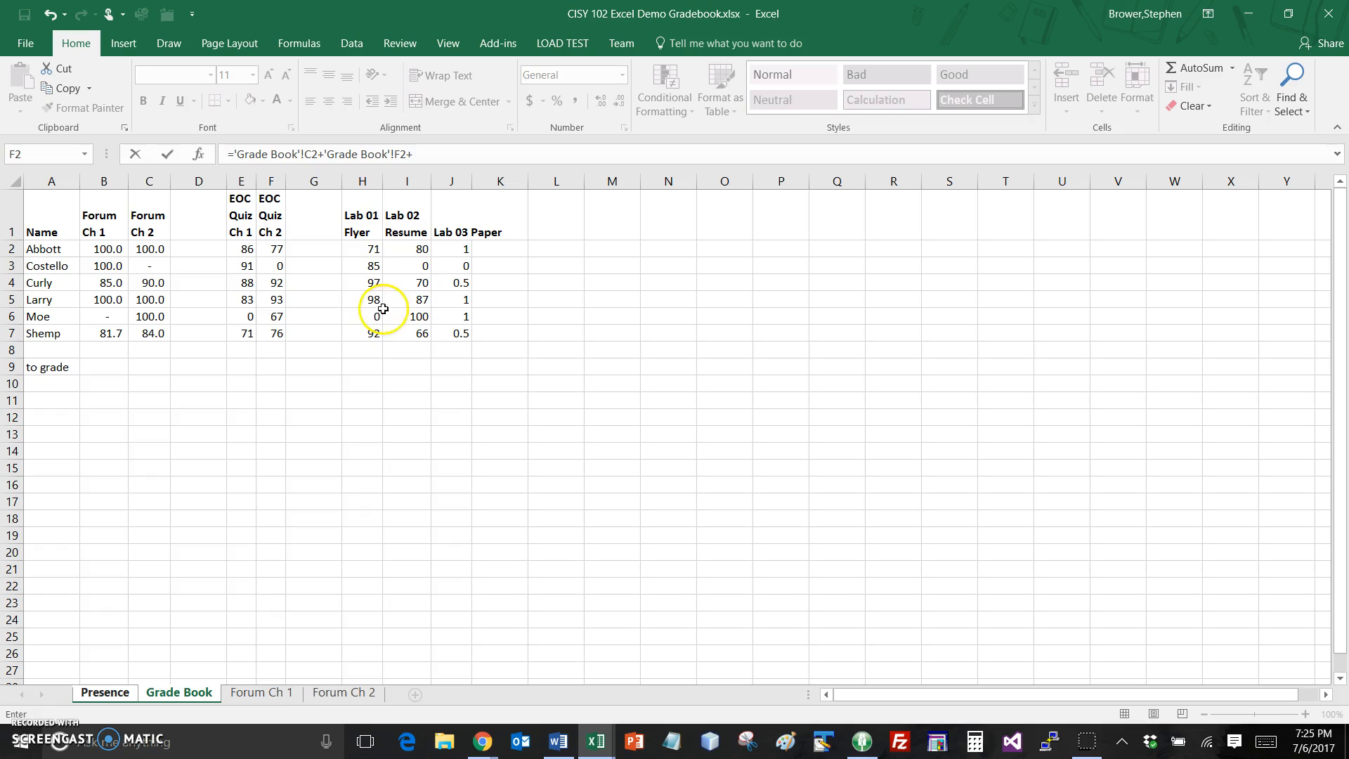
pyautogui.click(420, 249)
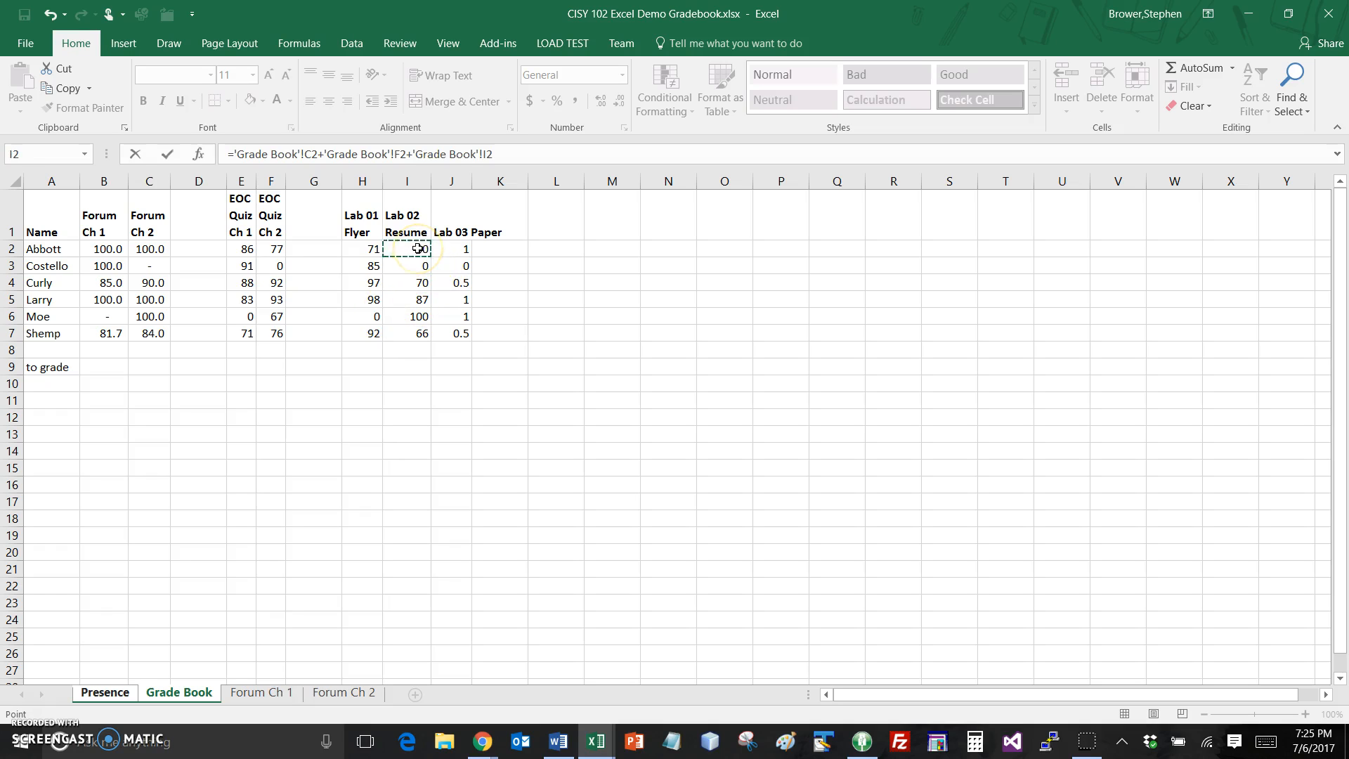
pyautogui.write('+')
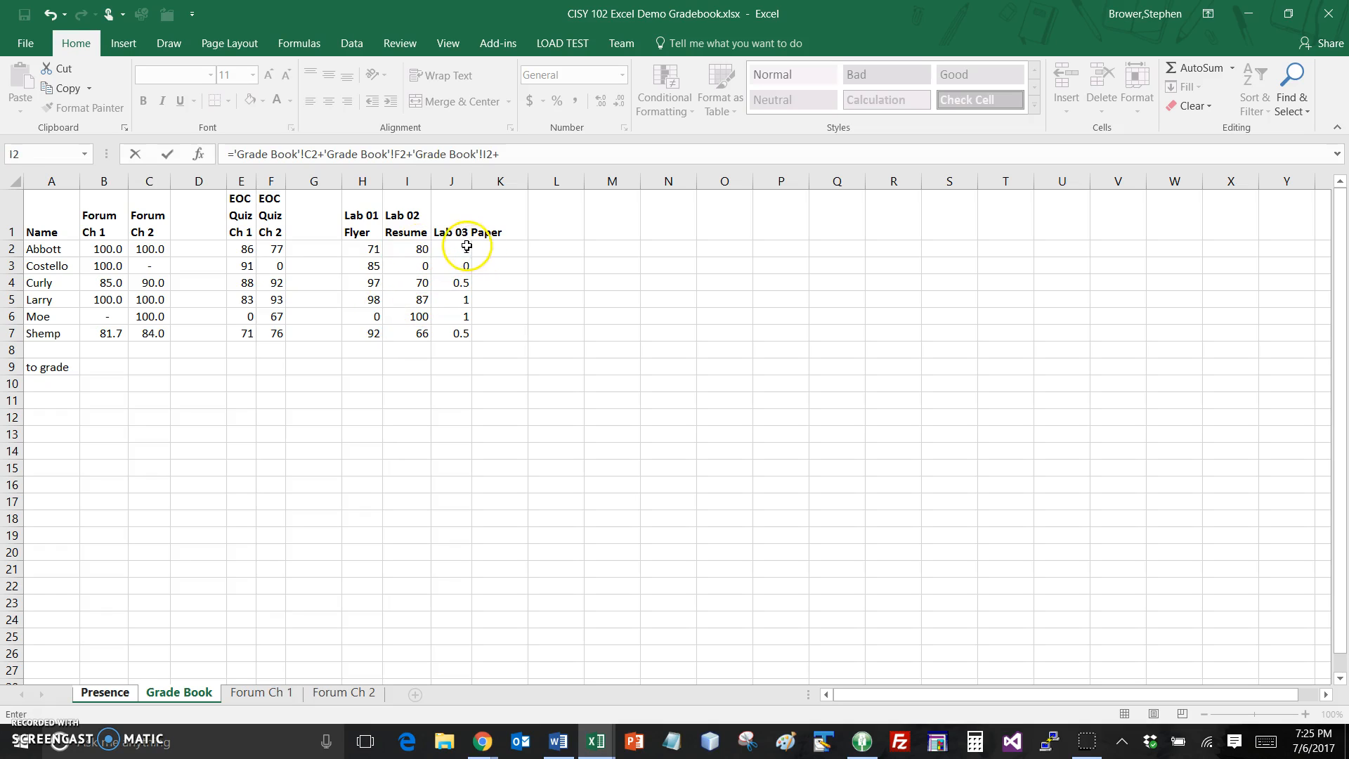
pyautogui.click(452, 251)
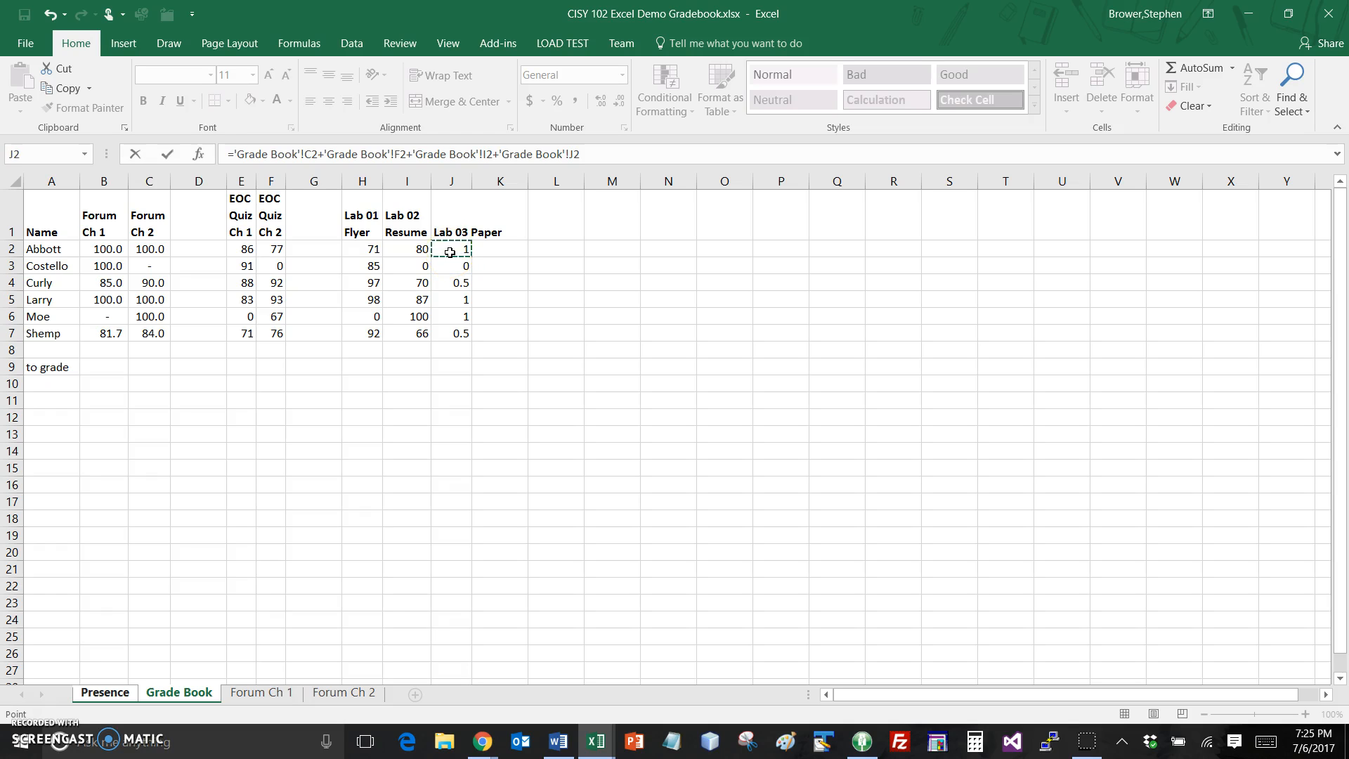
pyautogui.press('Return')
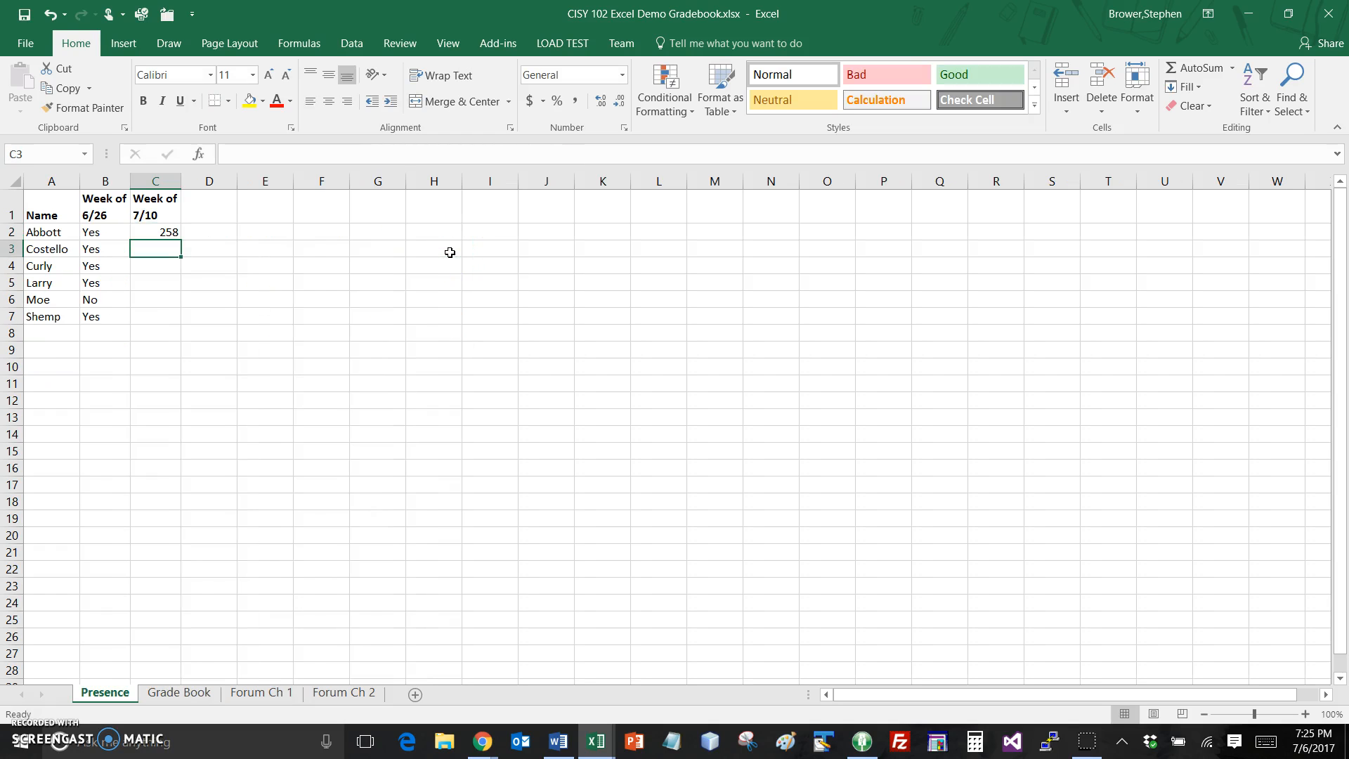
# - Review the C2 sum formula, fill it down through C7, and compare the results with the Grade Book sheet
pyautogui.press('Up')
pyautogui.press('F2')
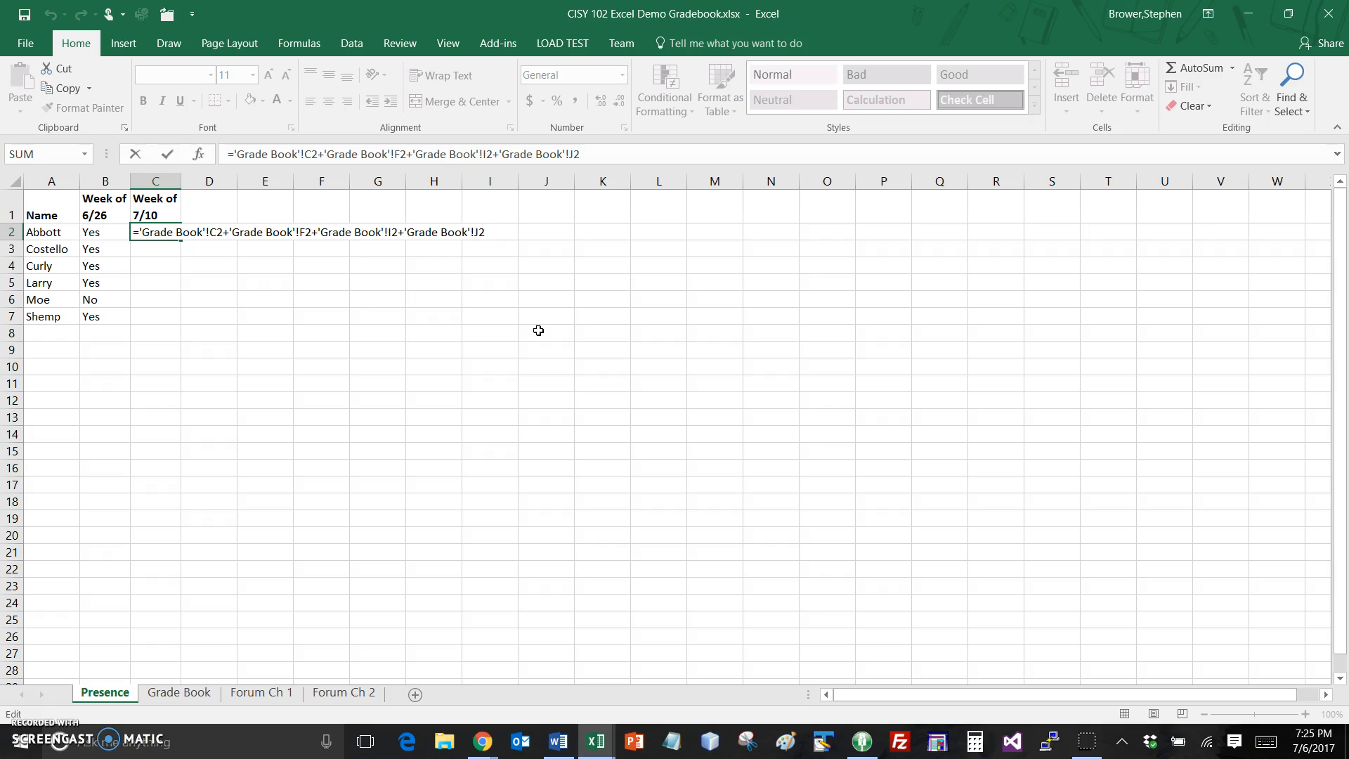
pyautogui.press('Return')
pyautogui.press('Up')
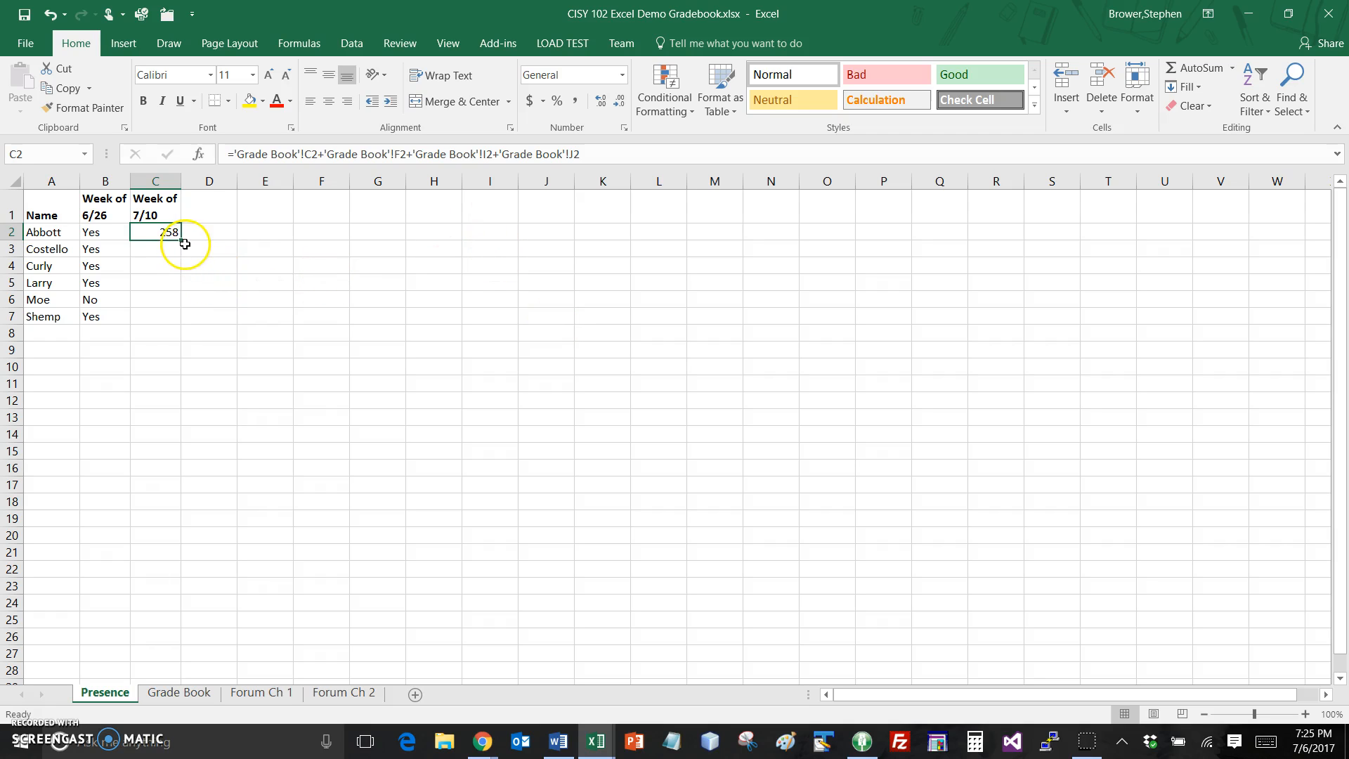
pyautogui.moveTo(182, 244); pyautogui.dragTo(174, 320)
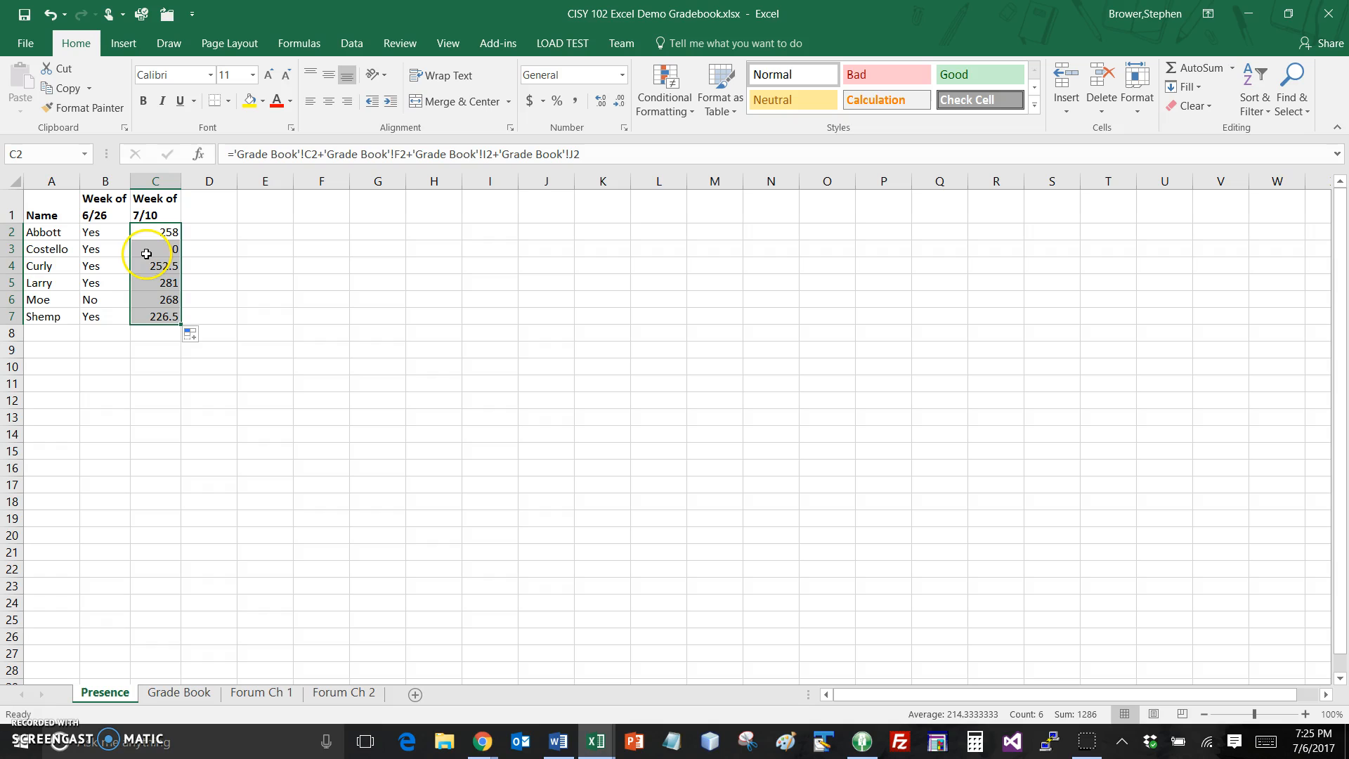
pyautogui.click(171, 694)
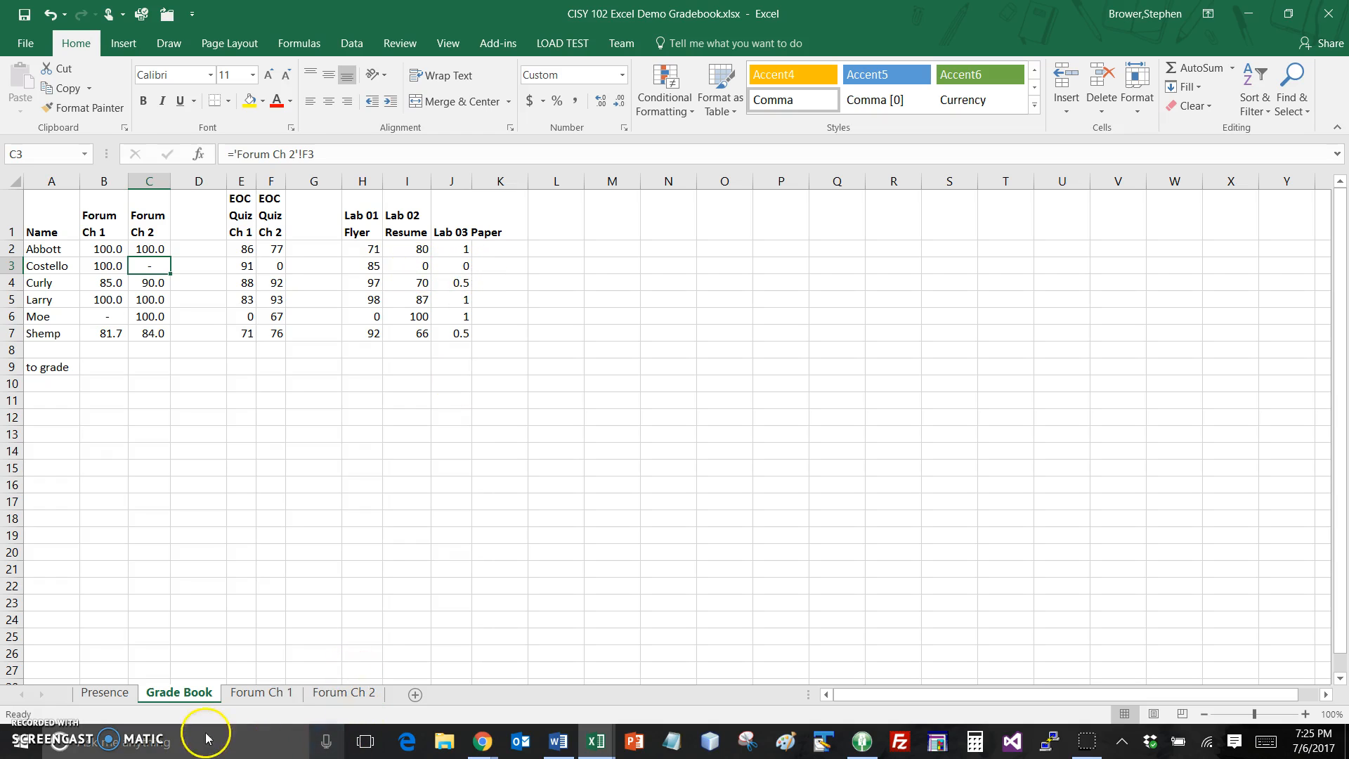
pyautogui.click(105, 693)
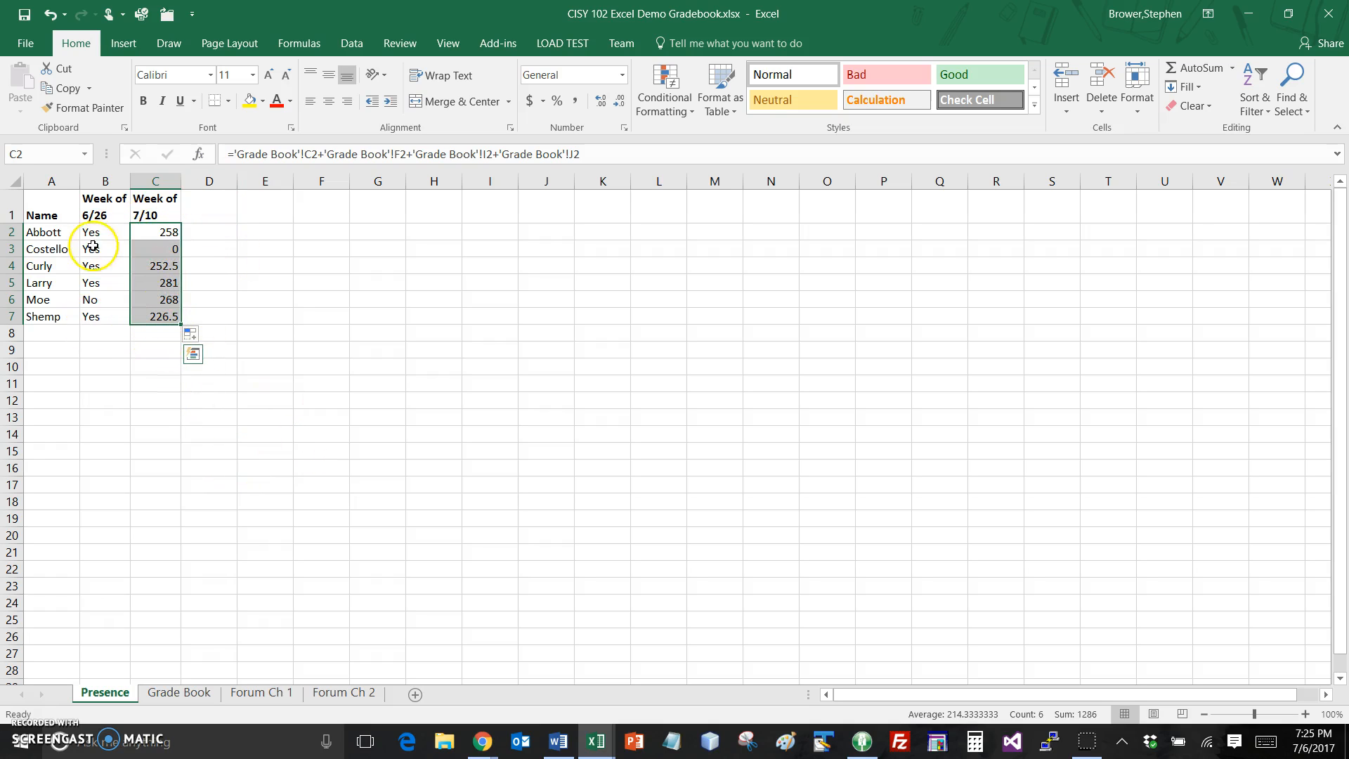
# - Wrap the C2 sum on the Presence sheet in an IF that returns "Yes" when it is >0 and otherwise "No"
pyautogui.click(155, 235)
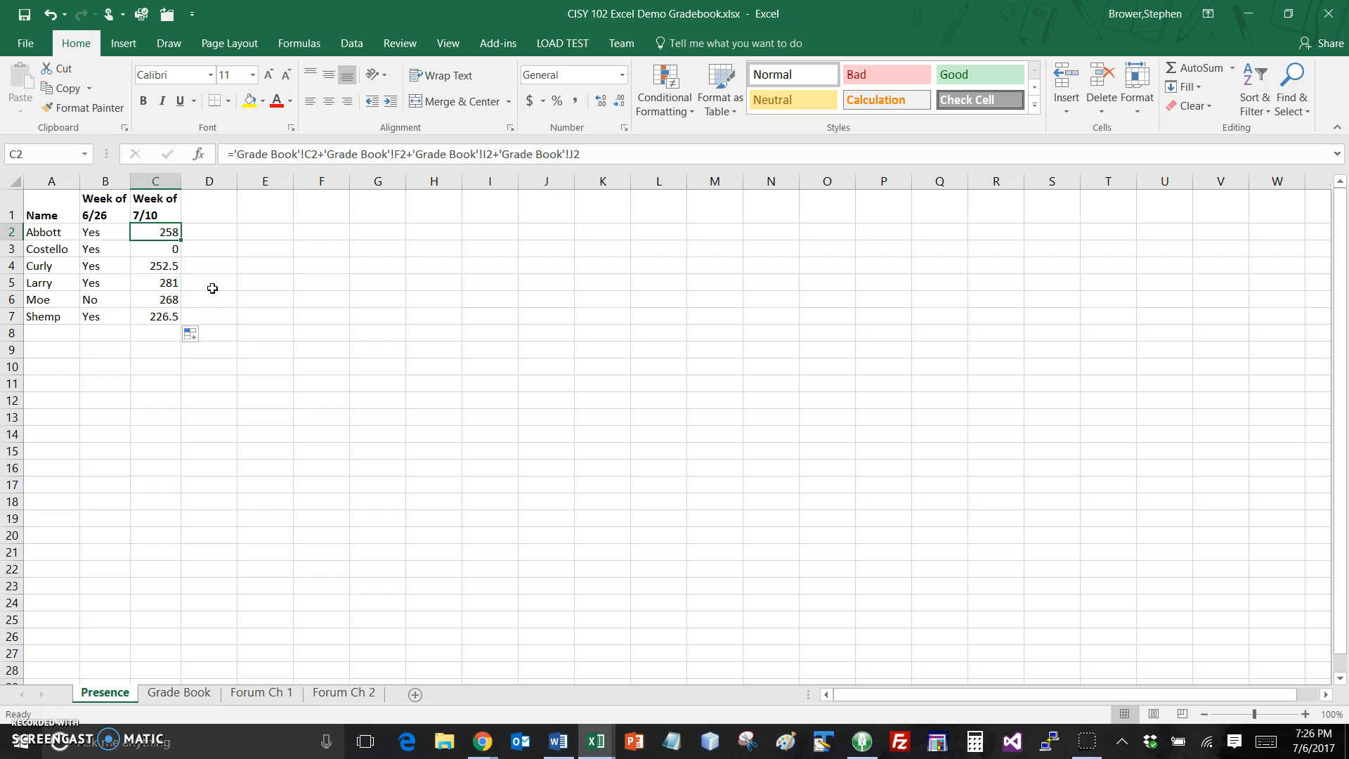
pyautogui.press('F2')
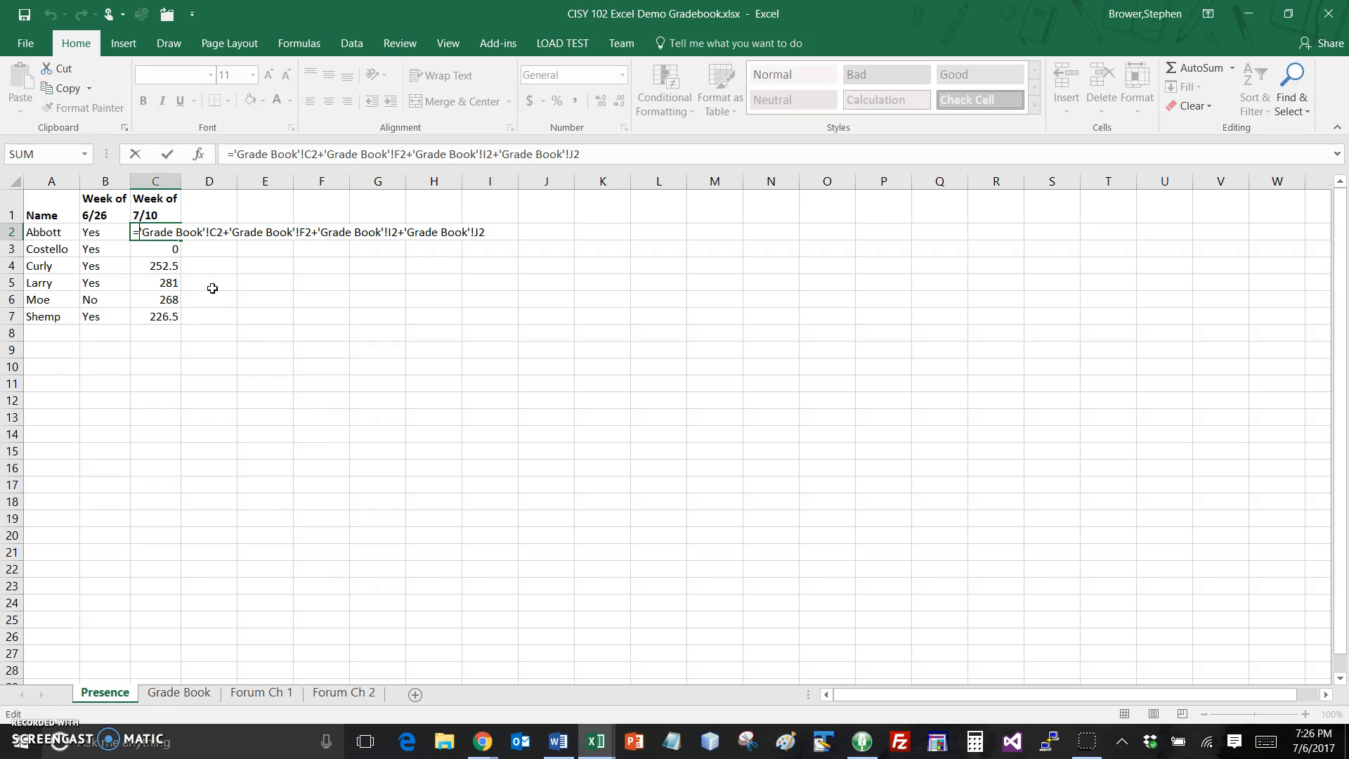
pyautogui.write('if')
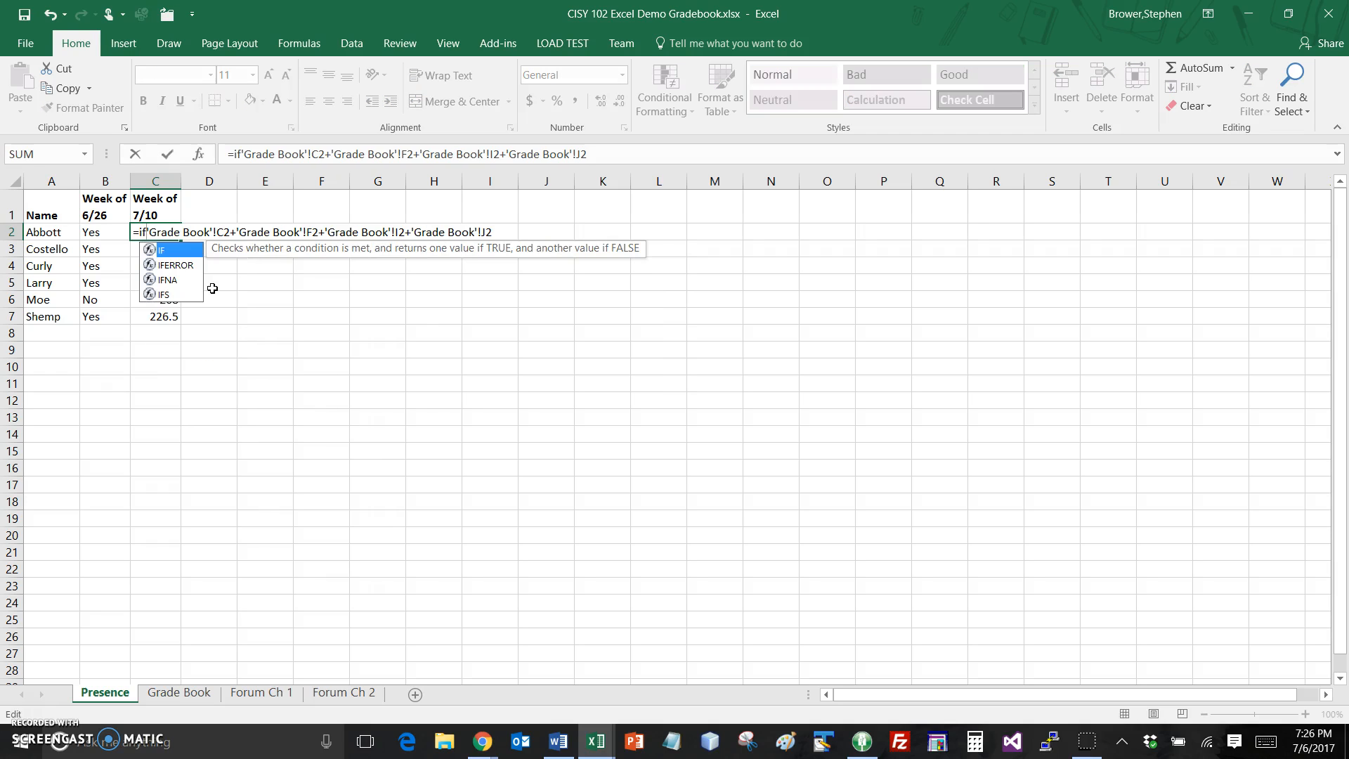
pyautogui.write('((')
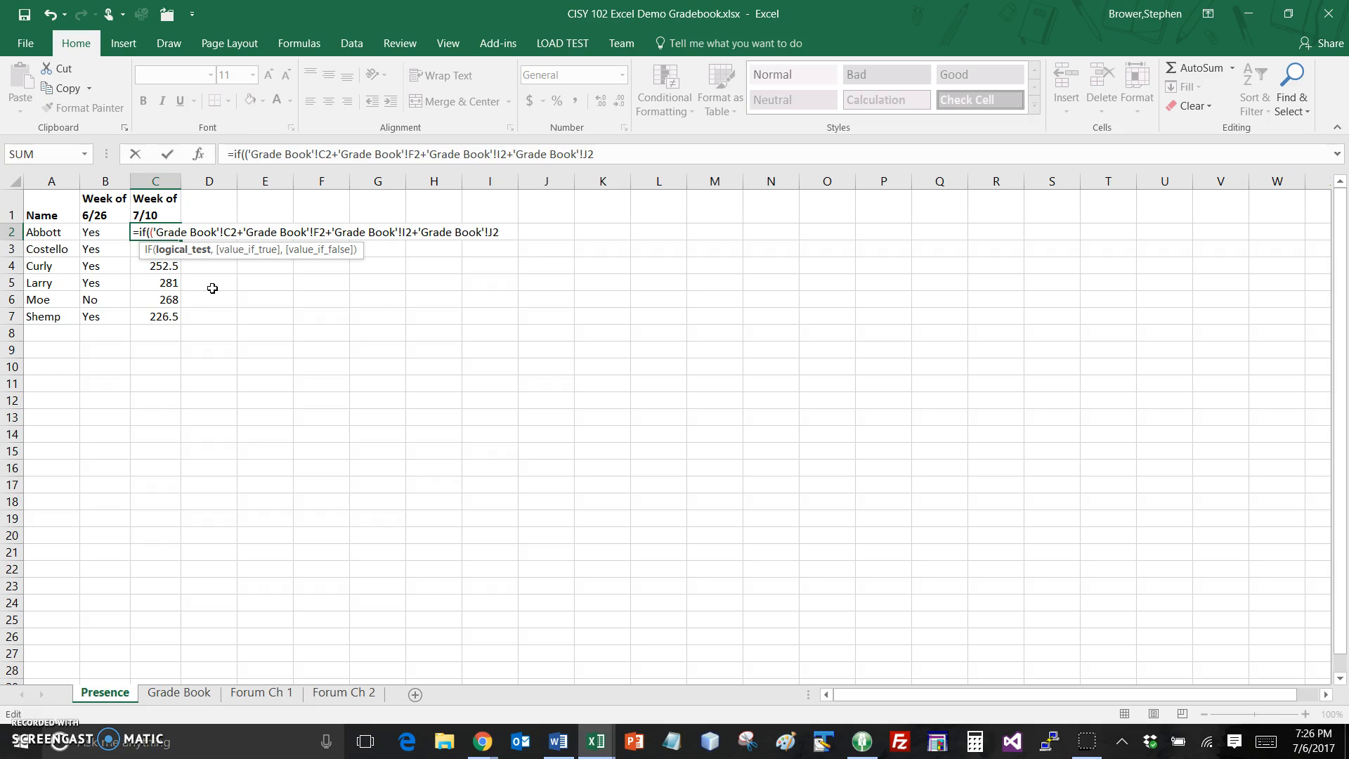
pyautogui.write(')>0,"Yes","N')
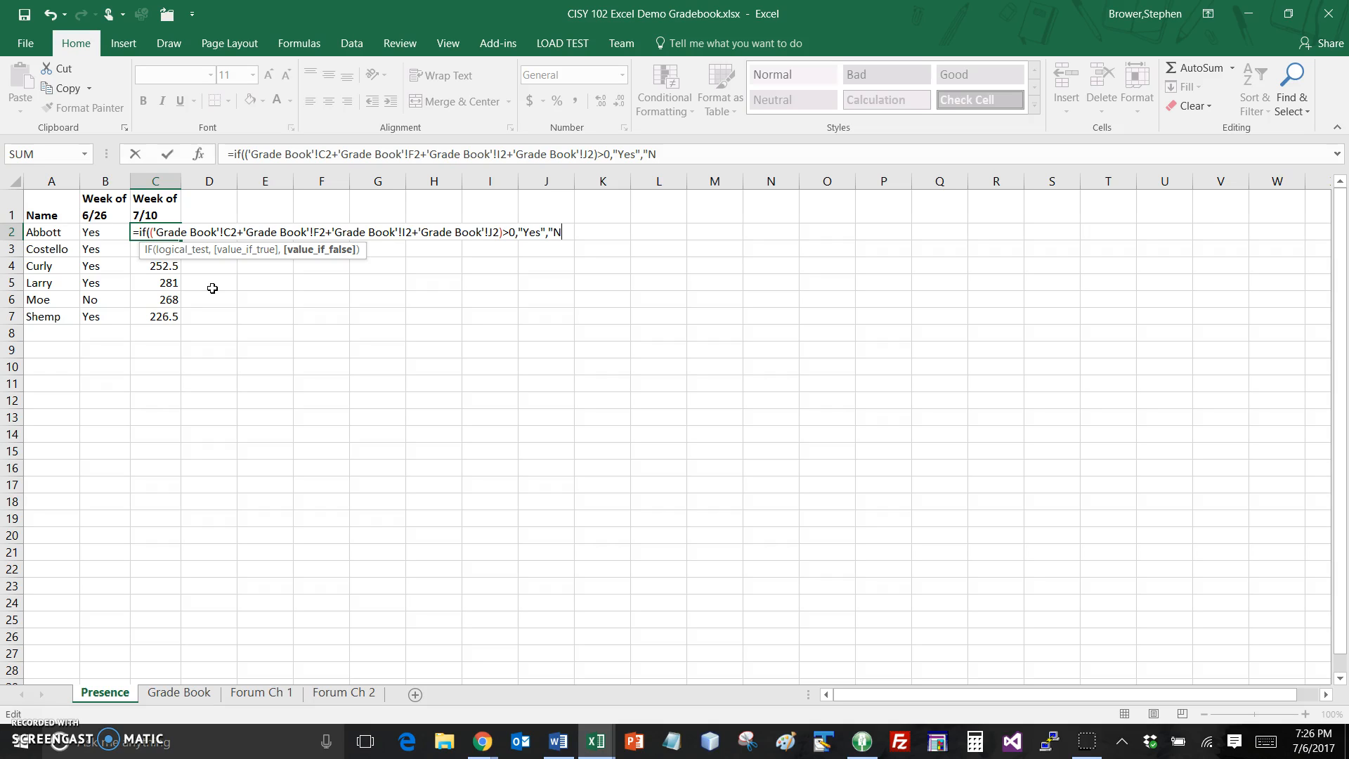
pyautogui.write('o")')
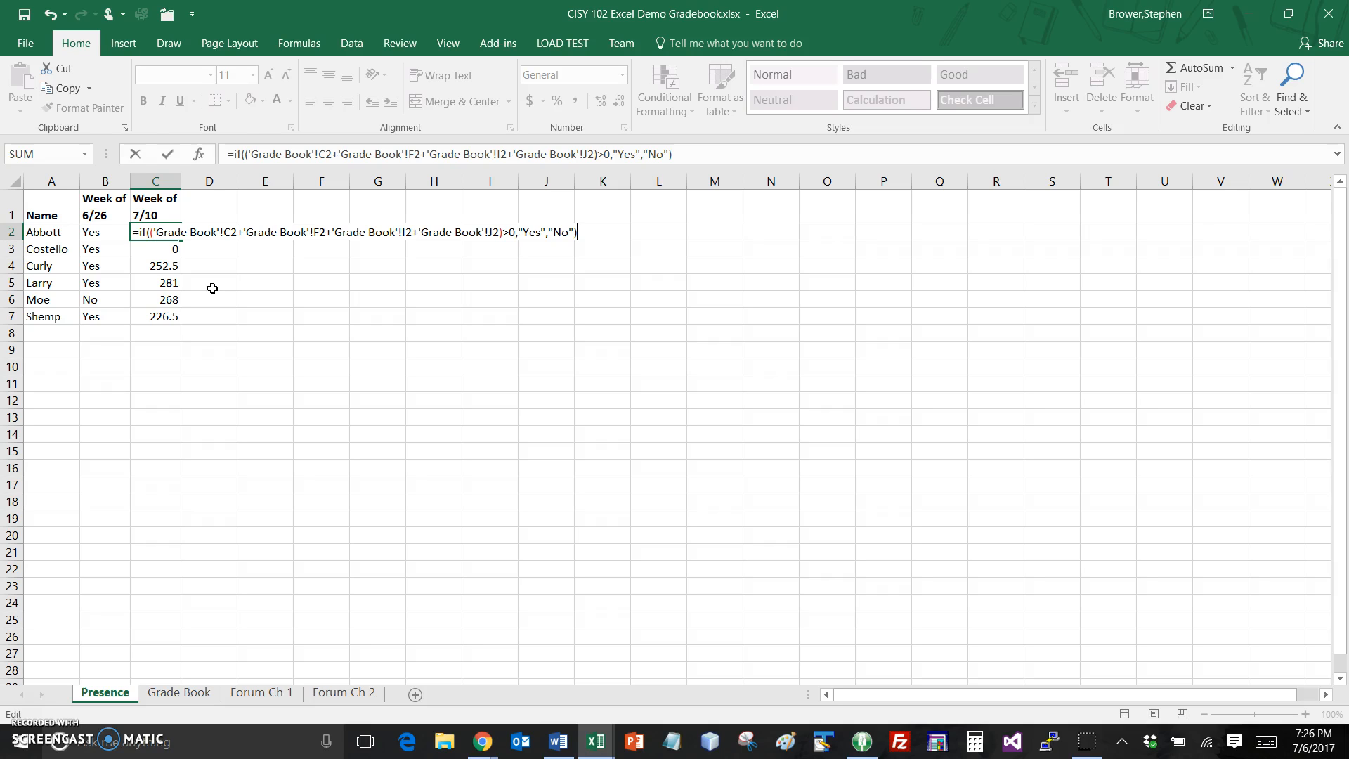
pyautogui.press('Return')
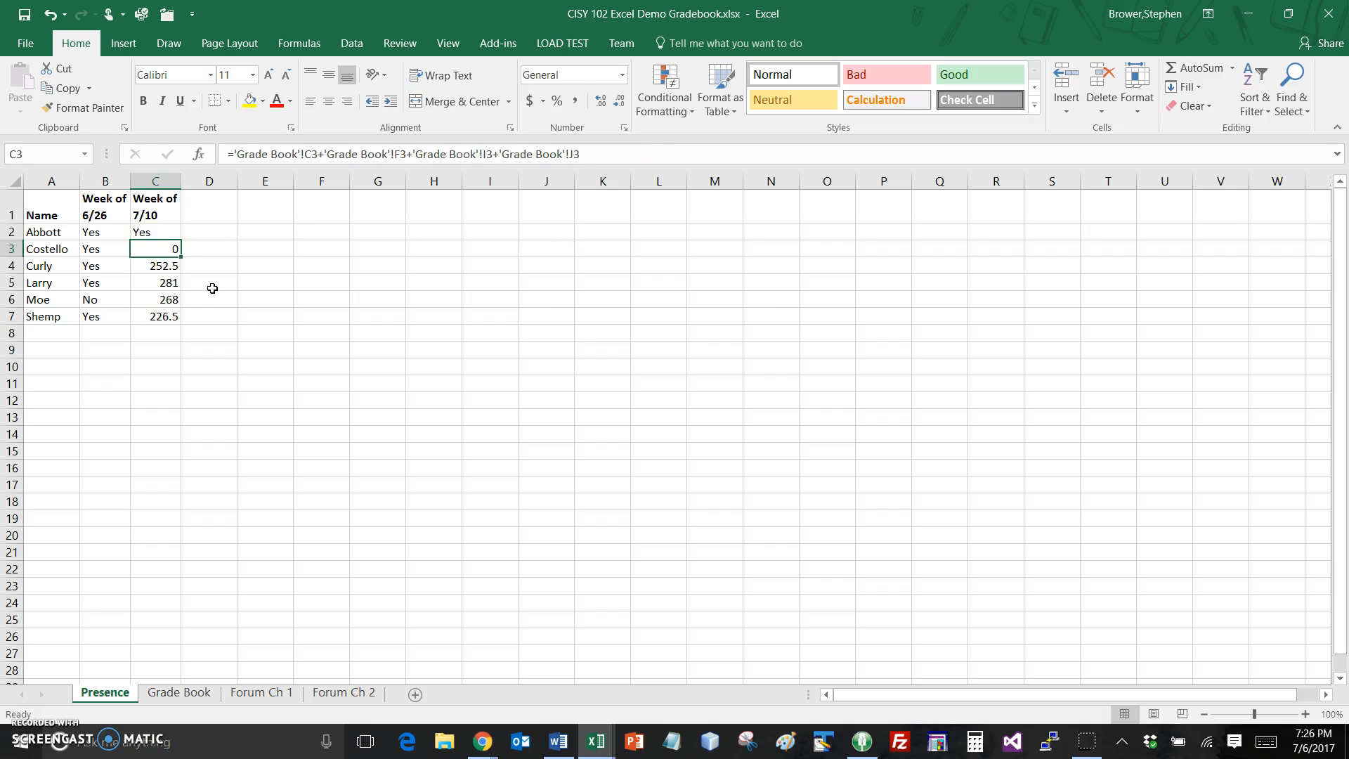
# - Fill the C2 IF formula down the Week of 7/10 column through C7
pyautogui.click(176, 236)
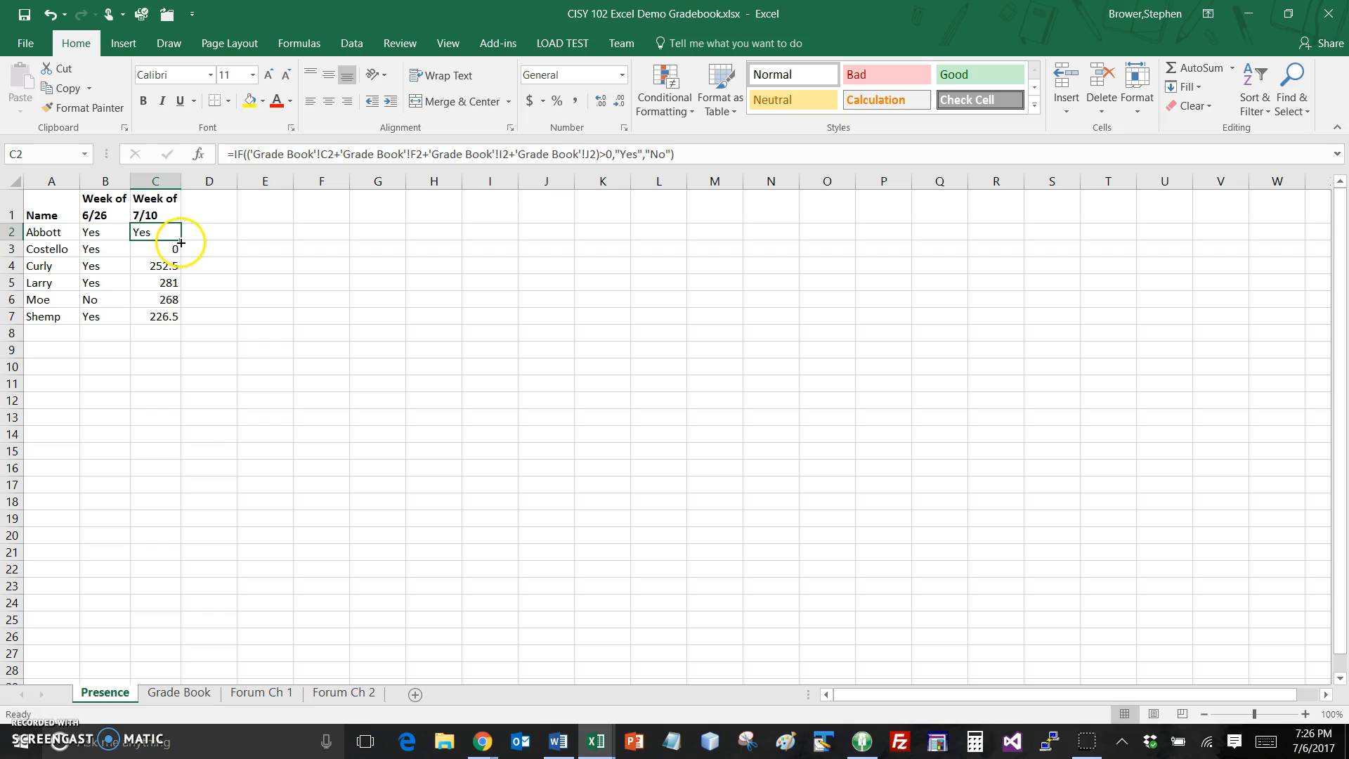
pyautogui.moveTo(180, 241); pyautogui.dragTo(181, 325)
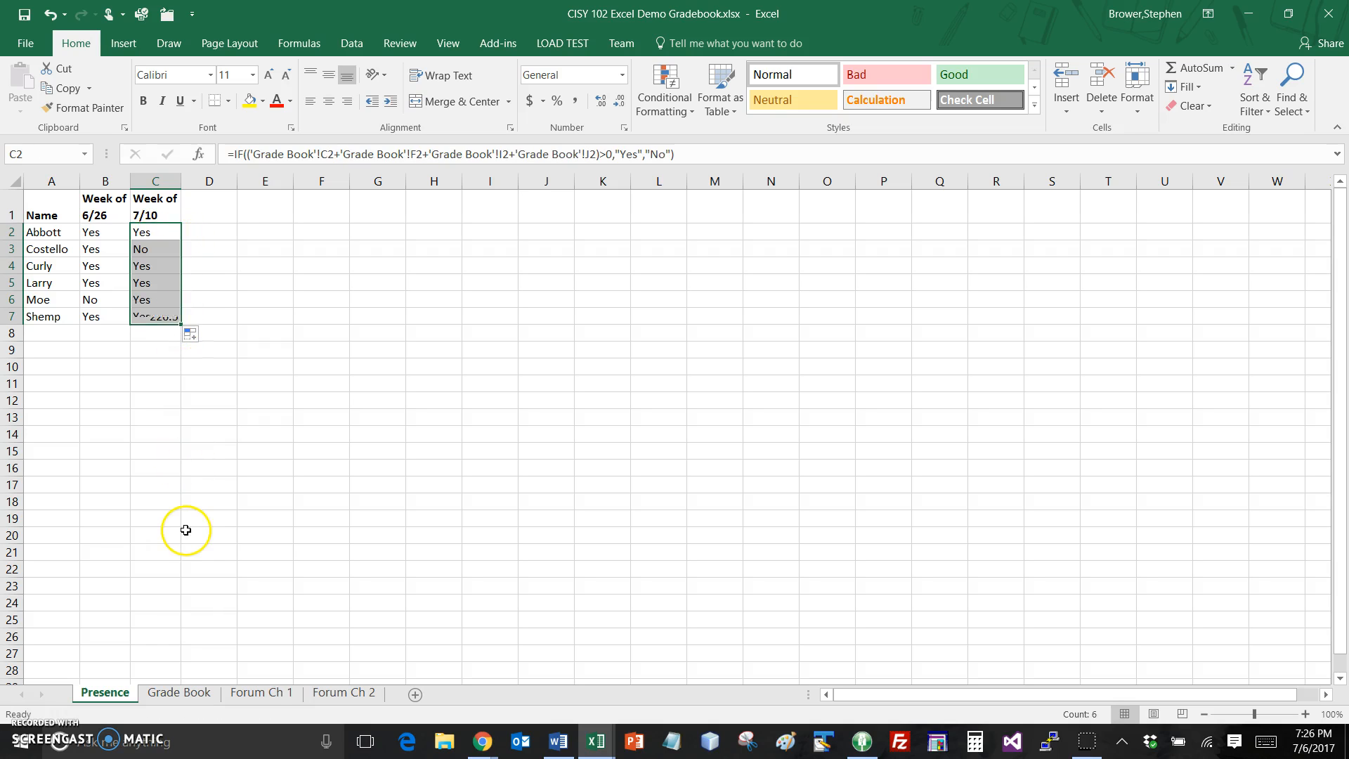
pyautogui.click(152, 346)
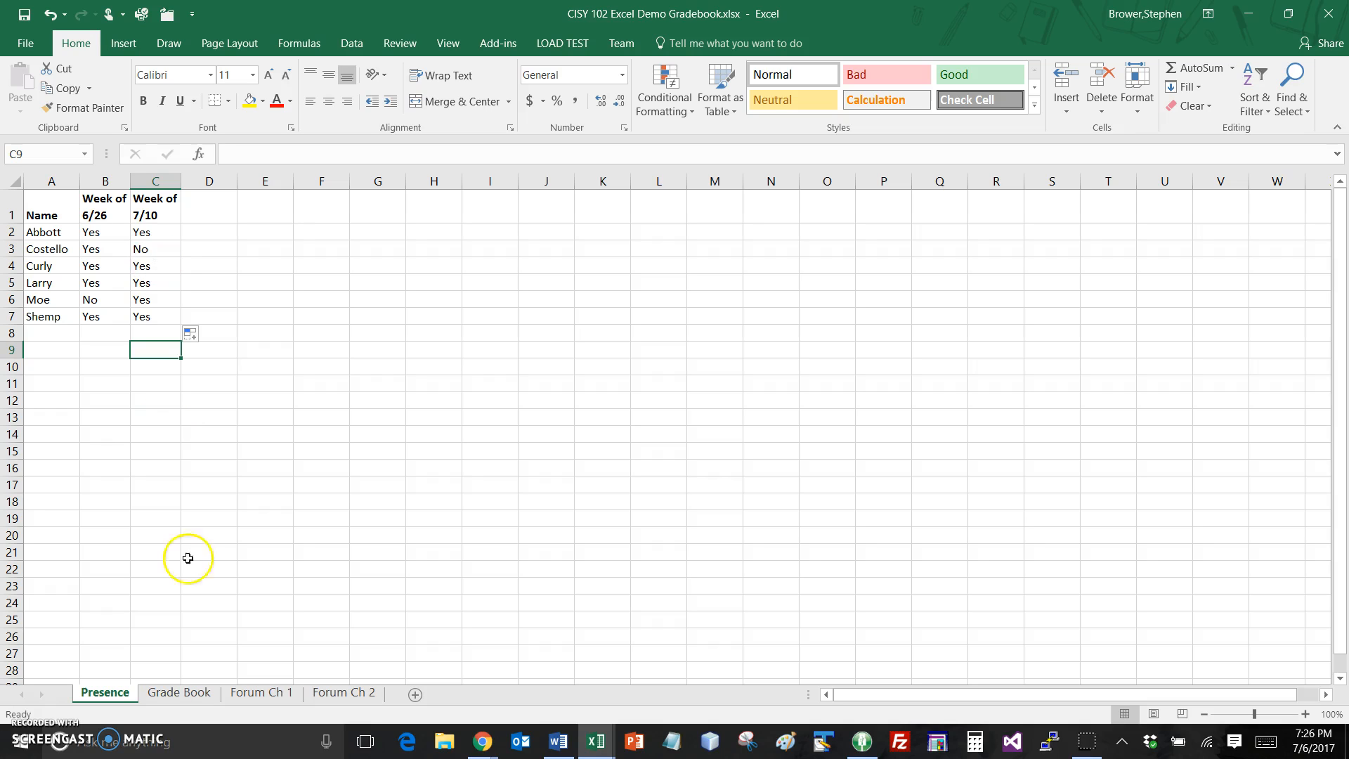
# - Try a Lab 02 Resume score of 70 in Grade Book cell I3, check its effect on the Presence sheet, and undo it
pyautogui.click(192, 695)
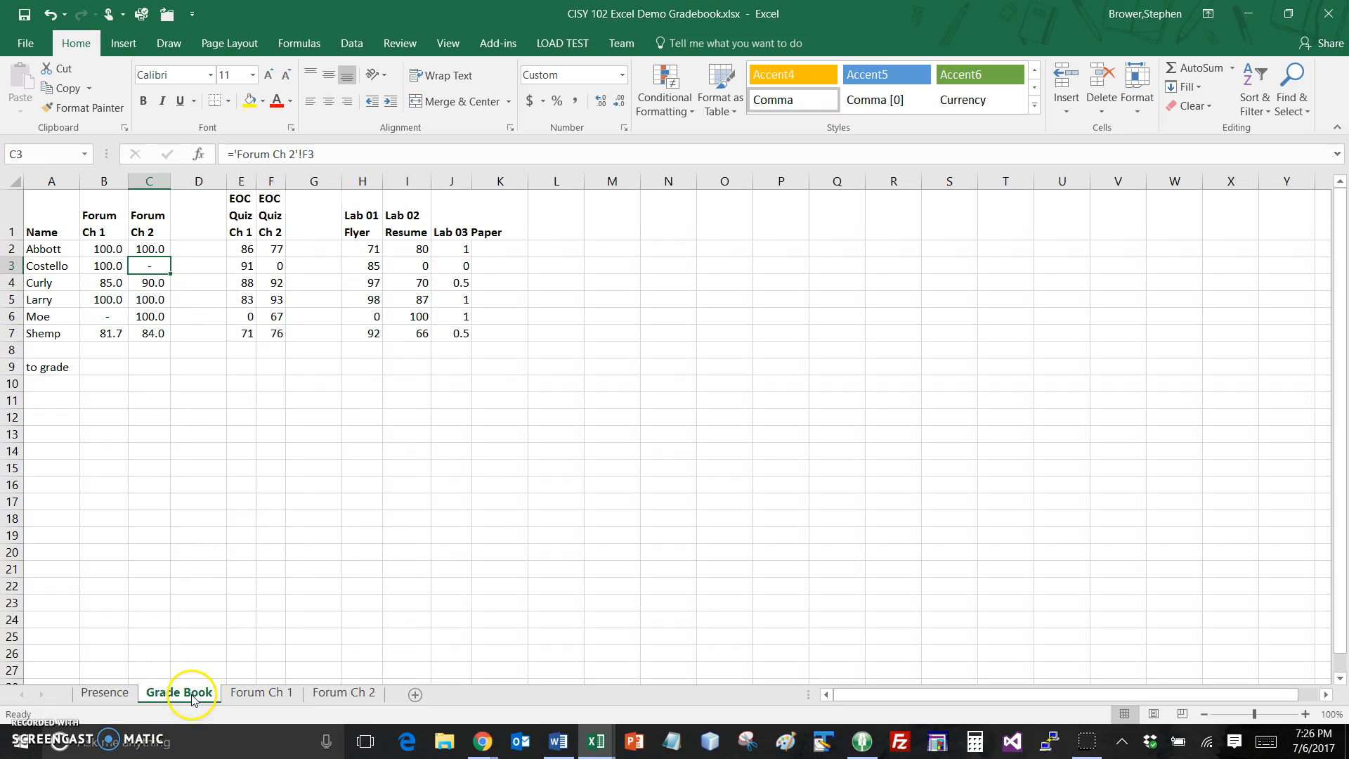
pyautogui.click(415, 265)
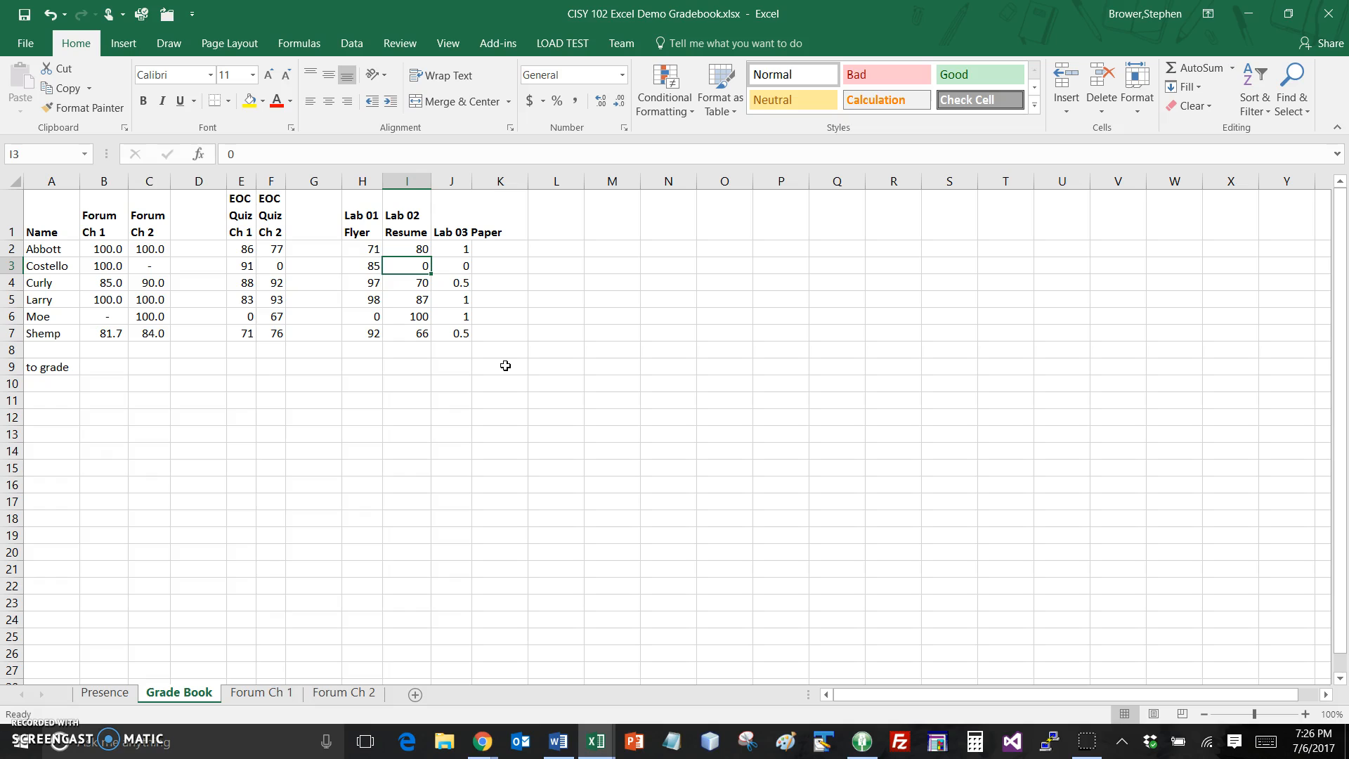
pyautogui.write('70')
pyautogui.press('Tab')
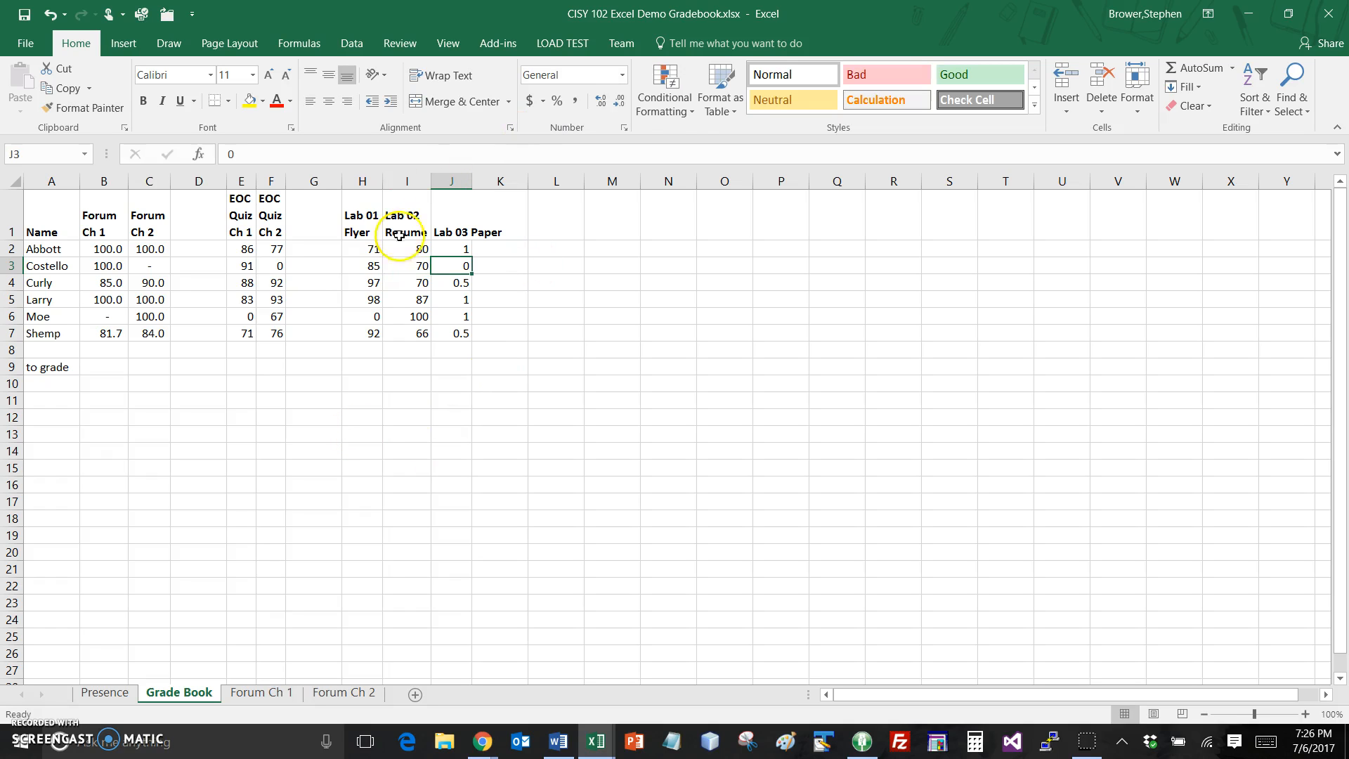
pyautogui.click(108, 690)
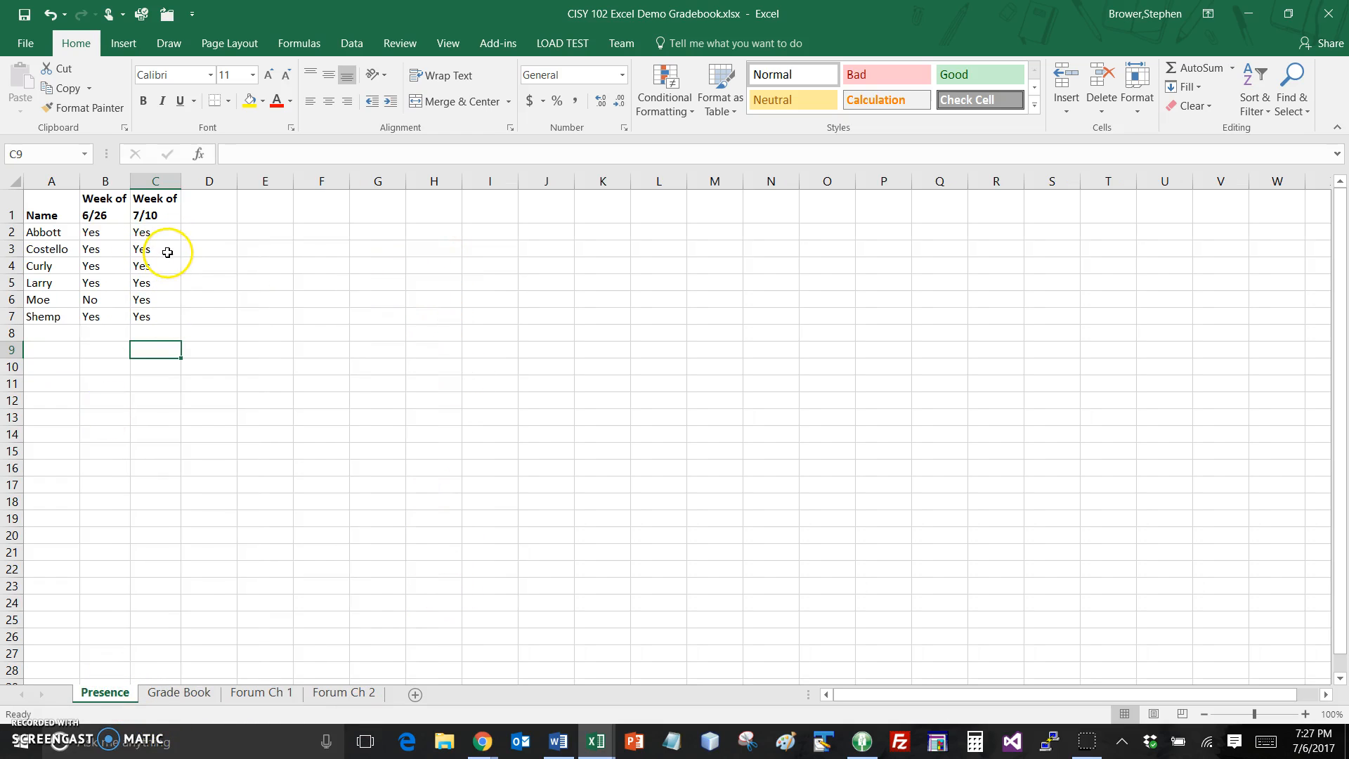
pyautogui.click(182, 692)
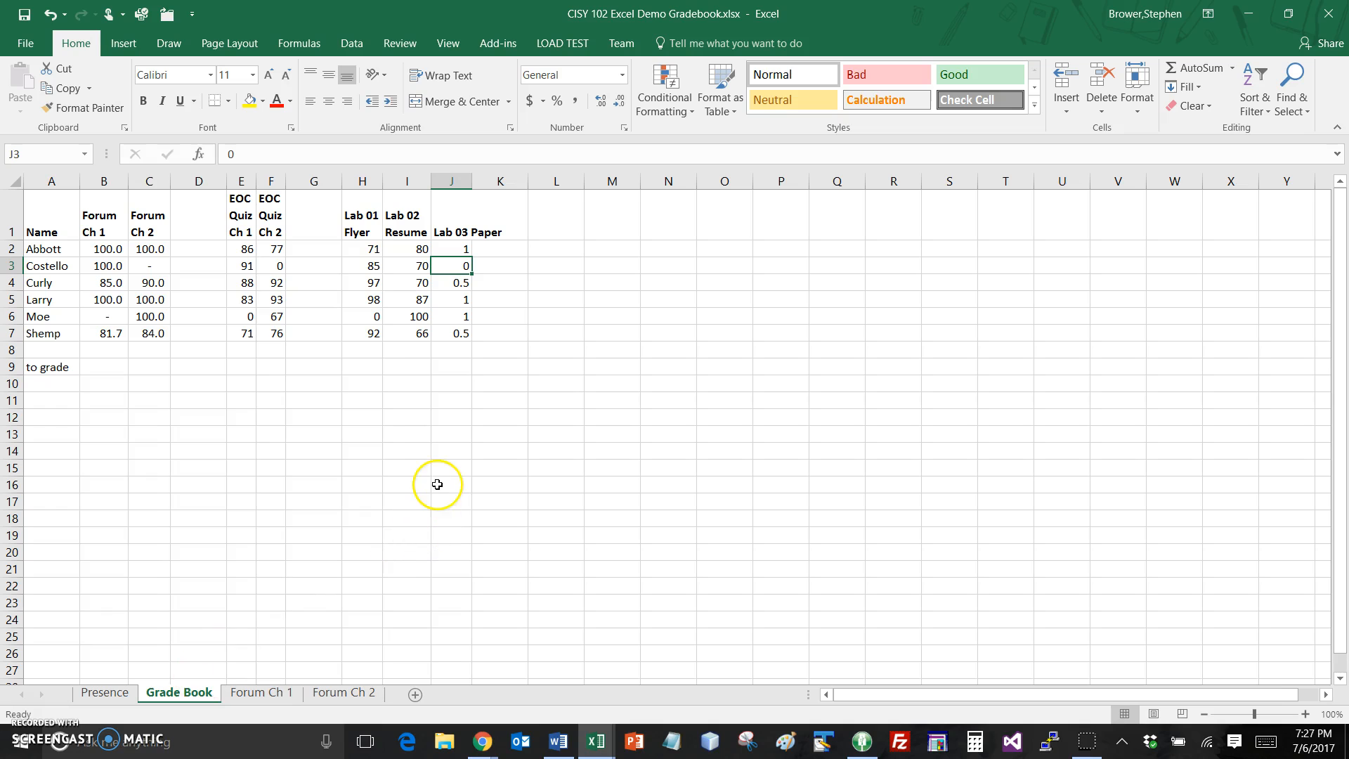
pyautogui.hotkey('ctrl', 'z')
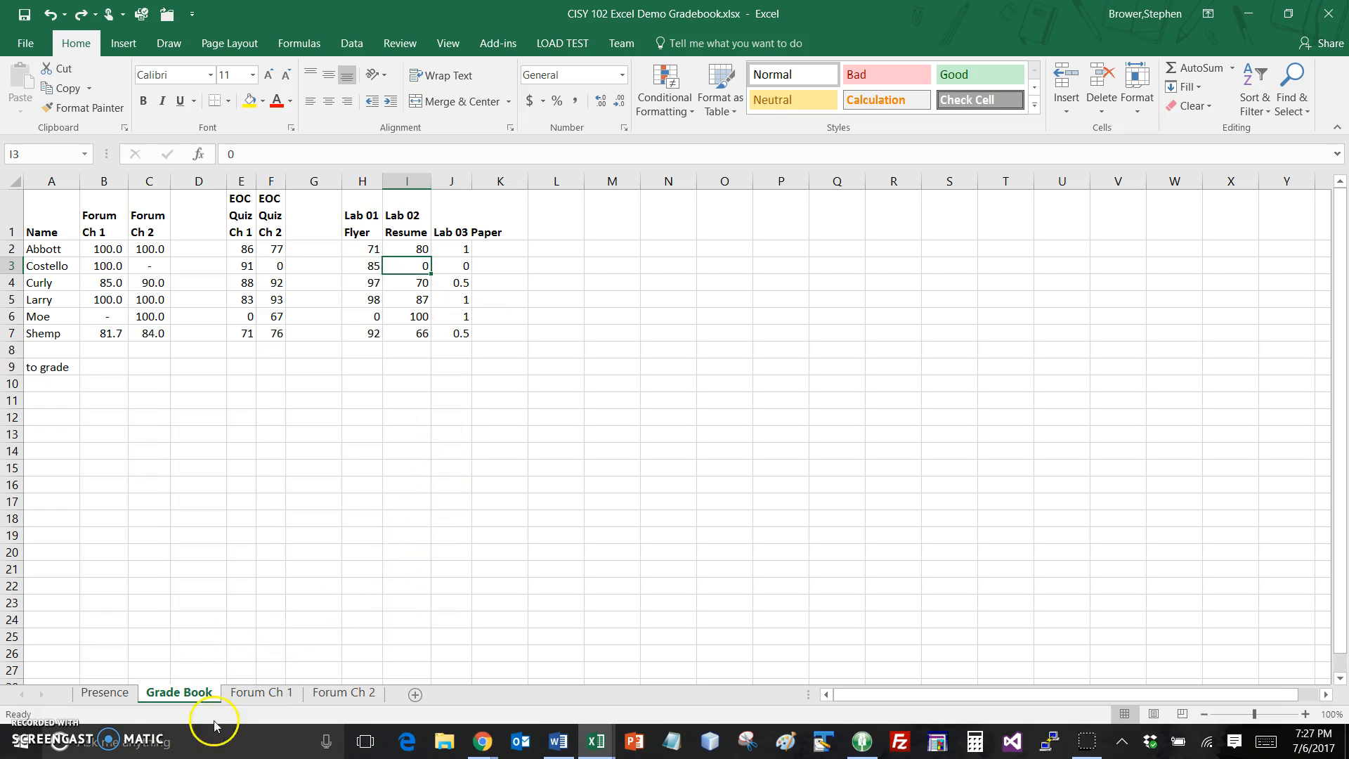
pyautogui.click(105, 692)
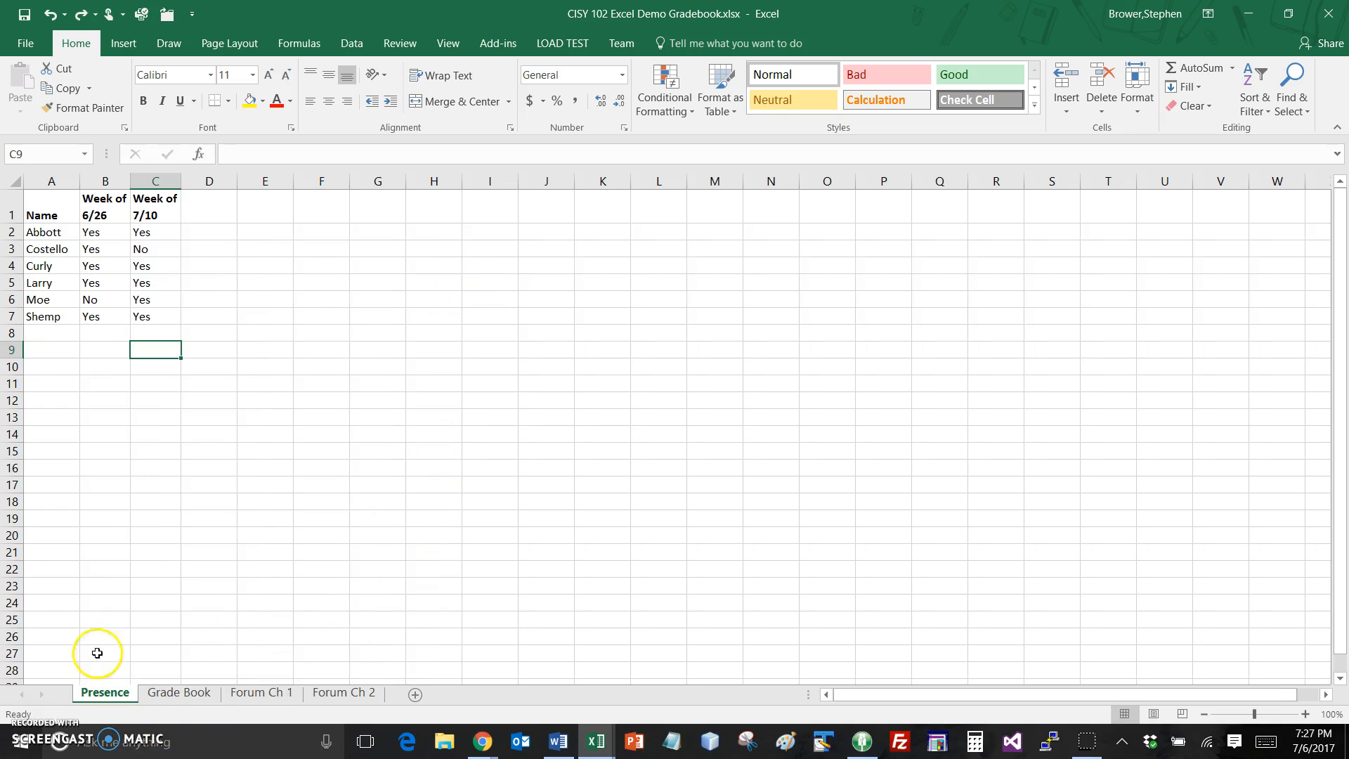
# - On the Grade Book sheet, add a line break in the J1 header so Paper sits below Lab 03
pyautogui.click(186, 699)
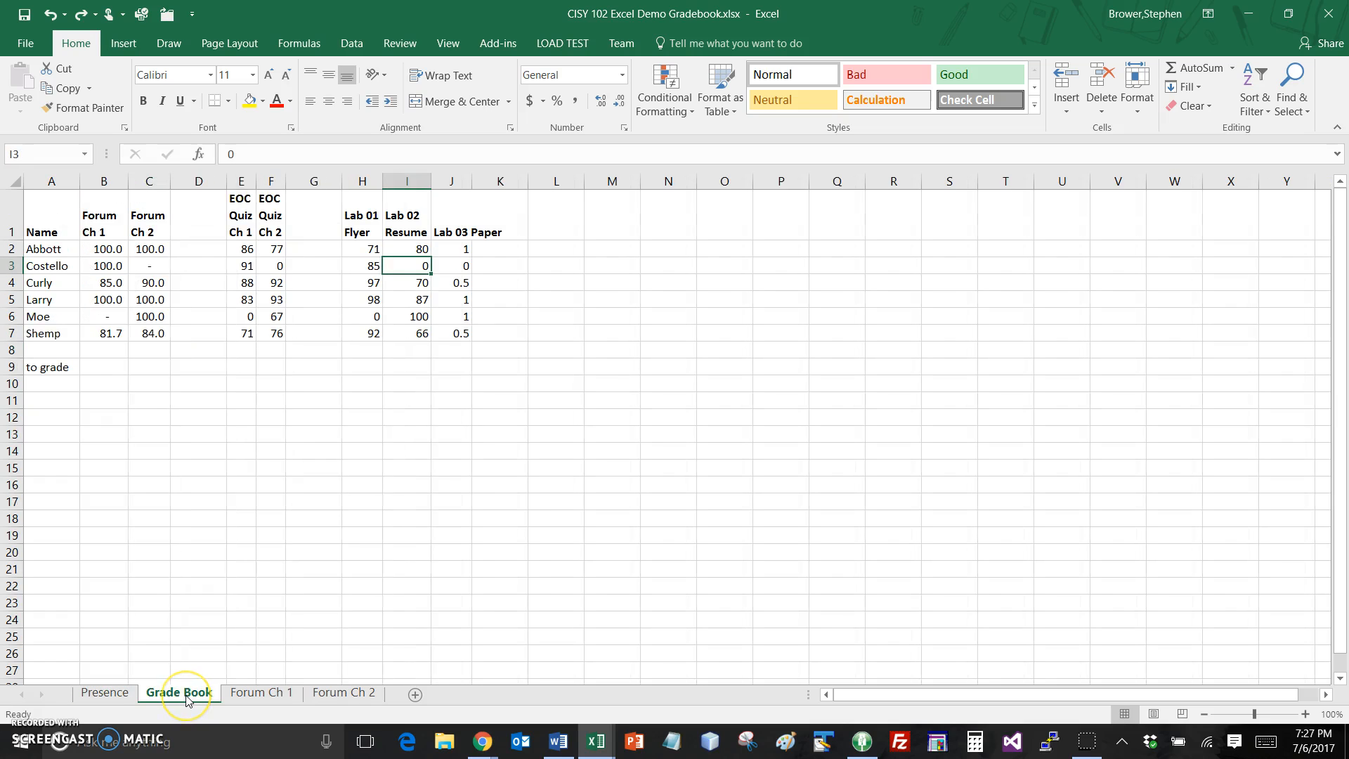
pyautogui.click(457, 225)
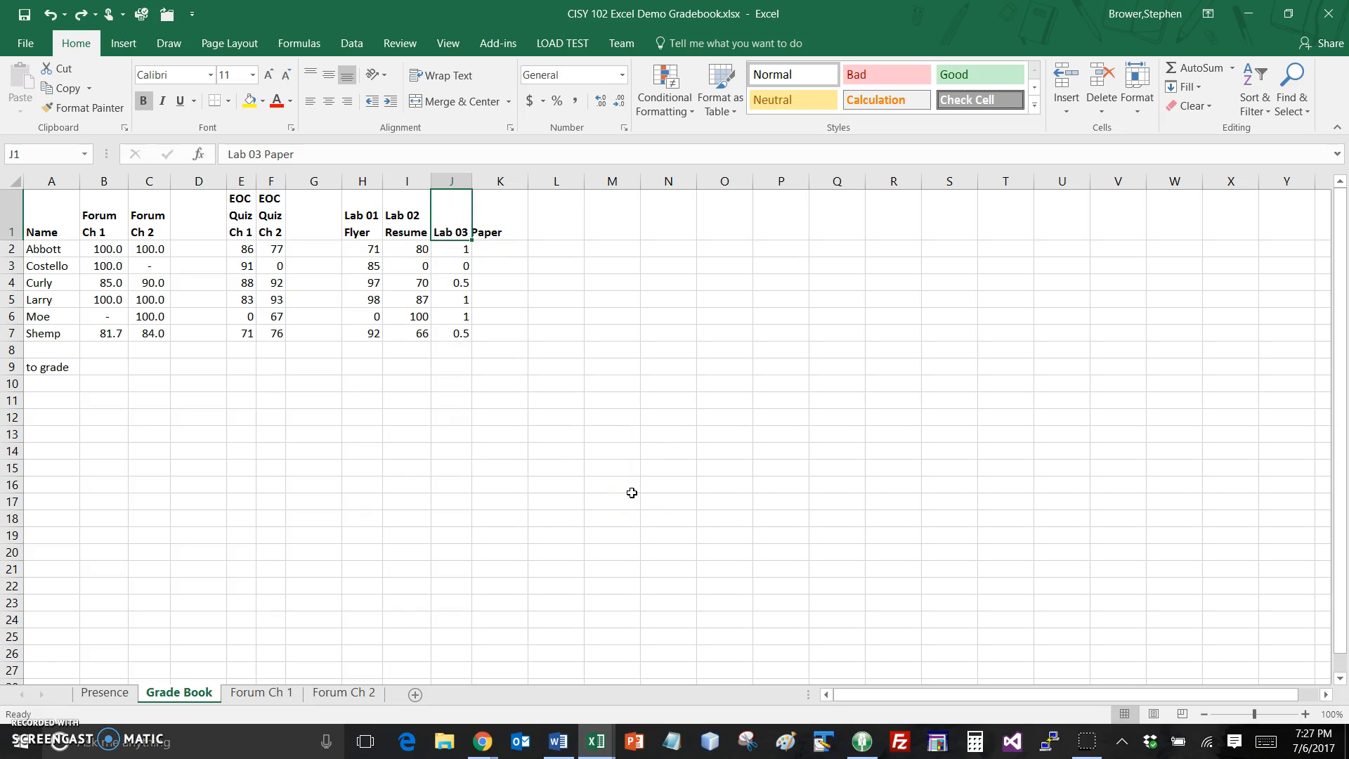
pyautogui.press('F2')
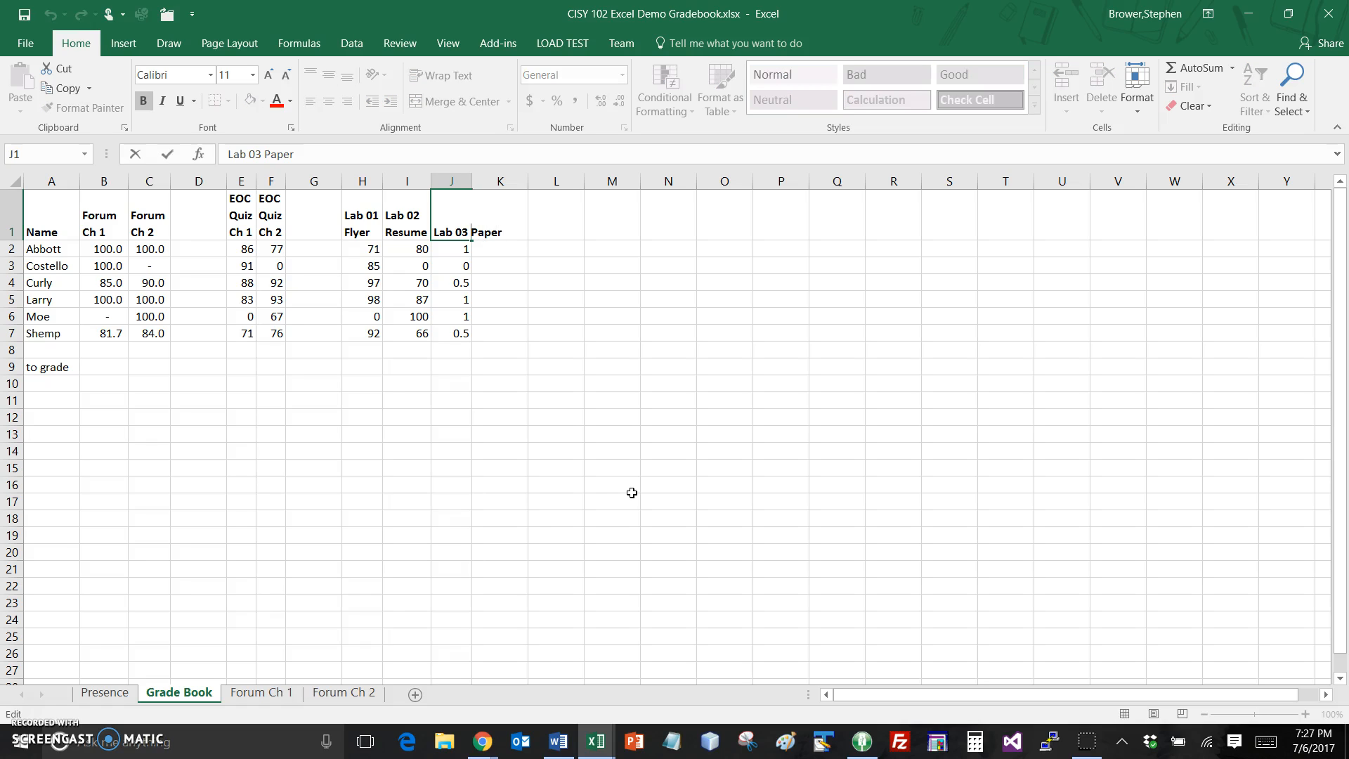
pyautogui.hotkey('alt', 'Return')
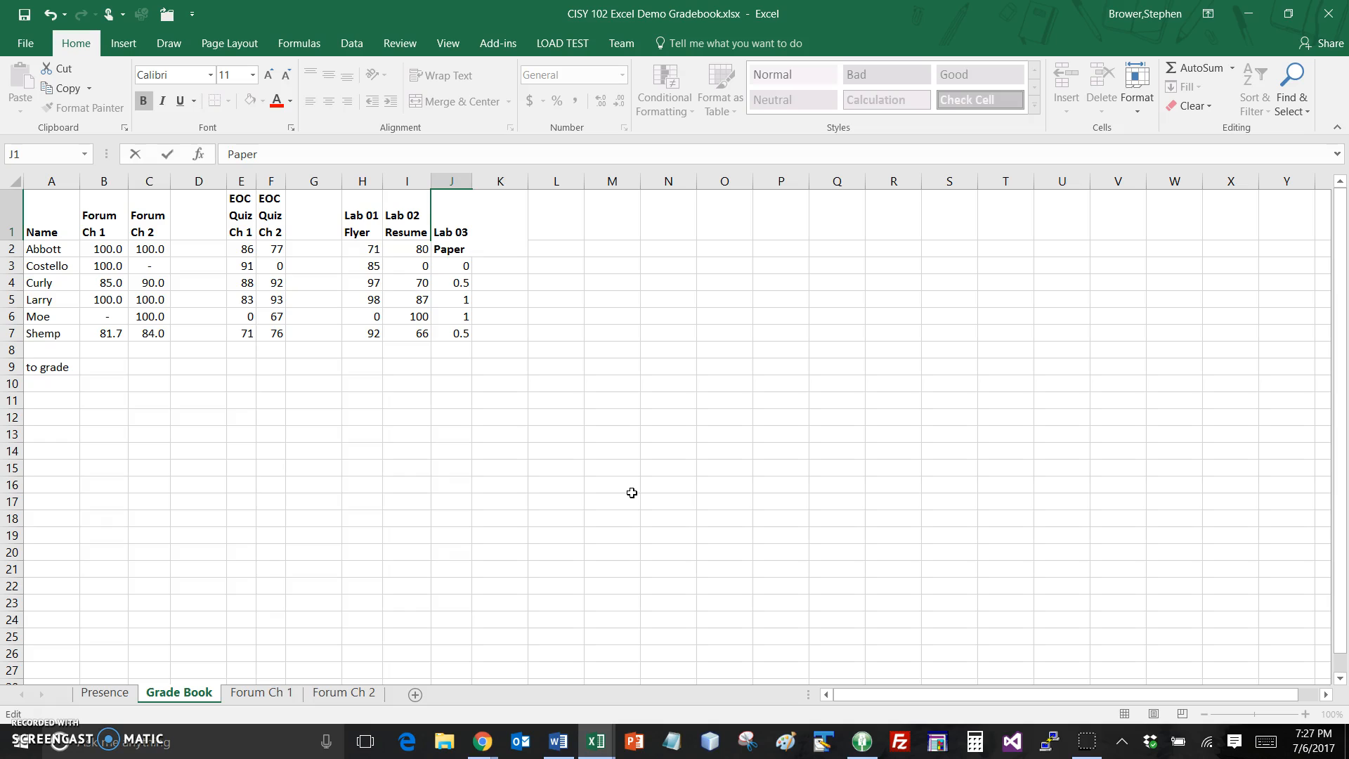
pyautogui.press('Return')
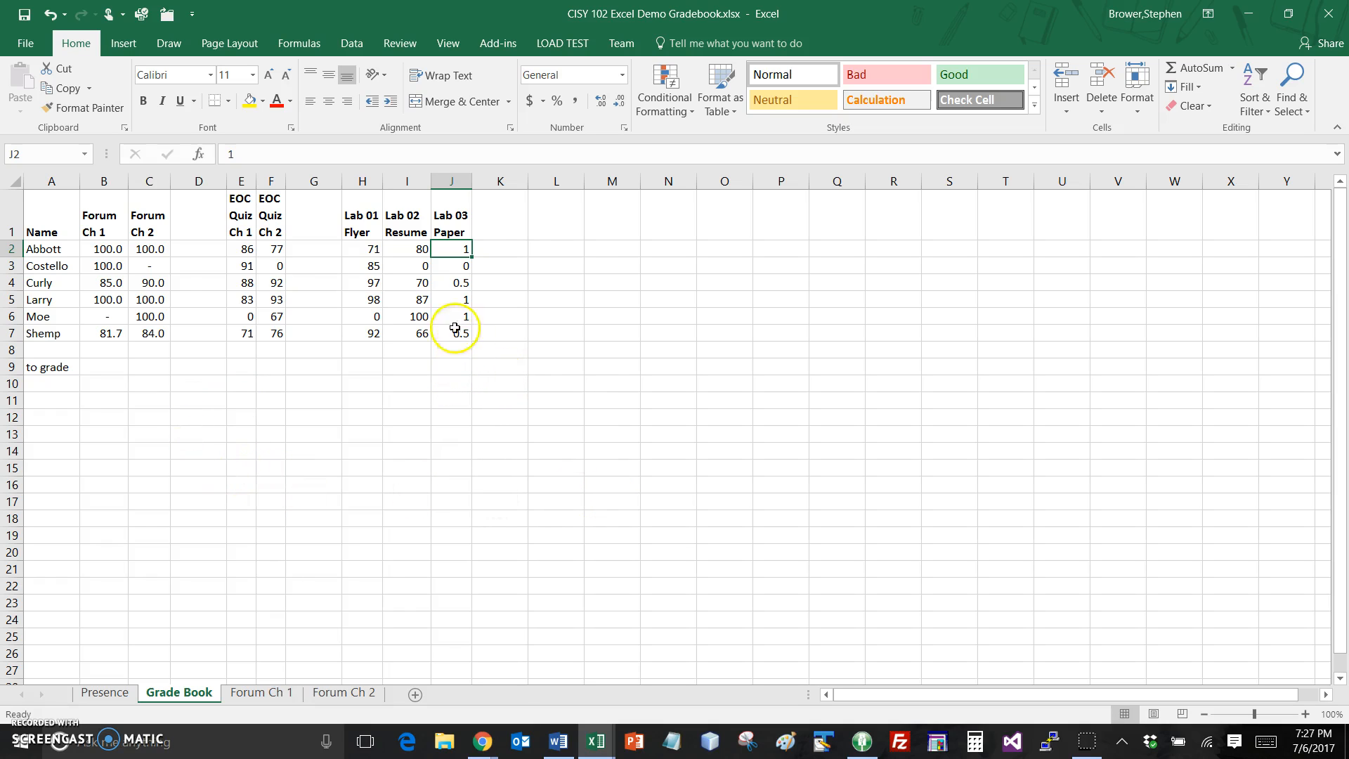
# - In the to grade row, enter =COUNTIF(J2:J8,1) in J9 for the Lab 03 Paper column
pyautogui.click(461, 367)
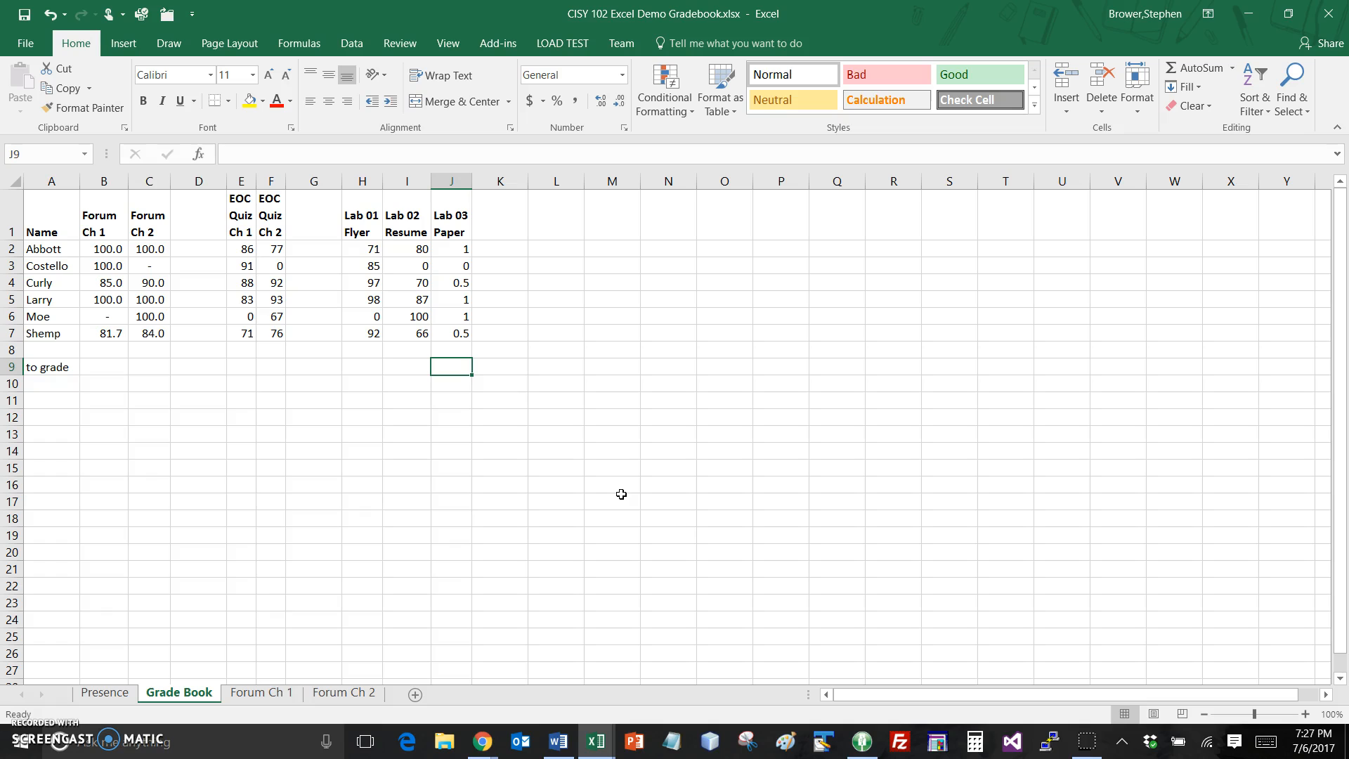
pyautogui.write('=co')
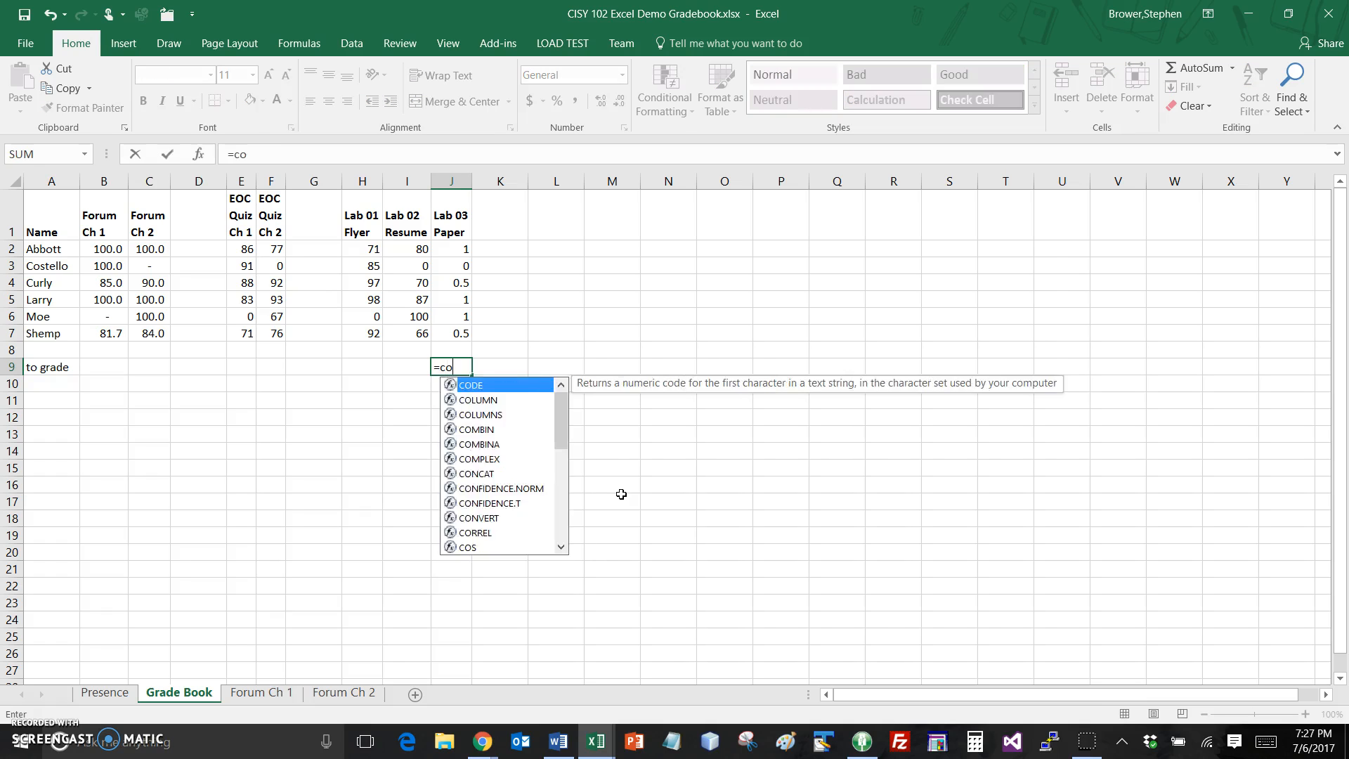
pyautogui.write('untif')
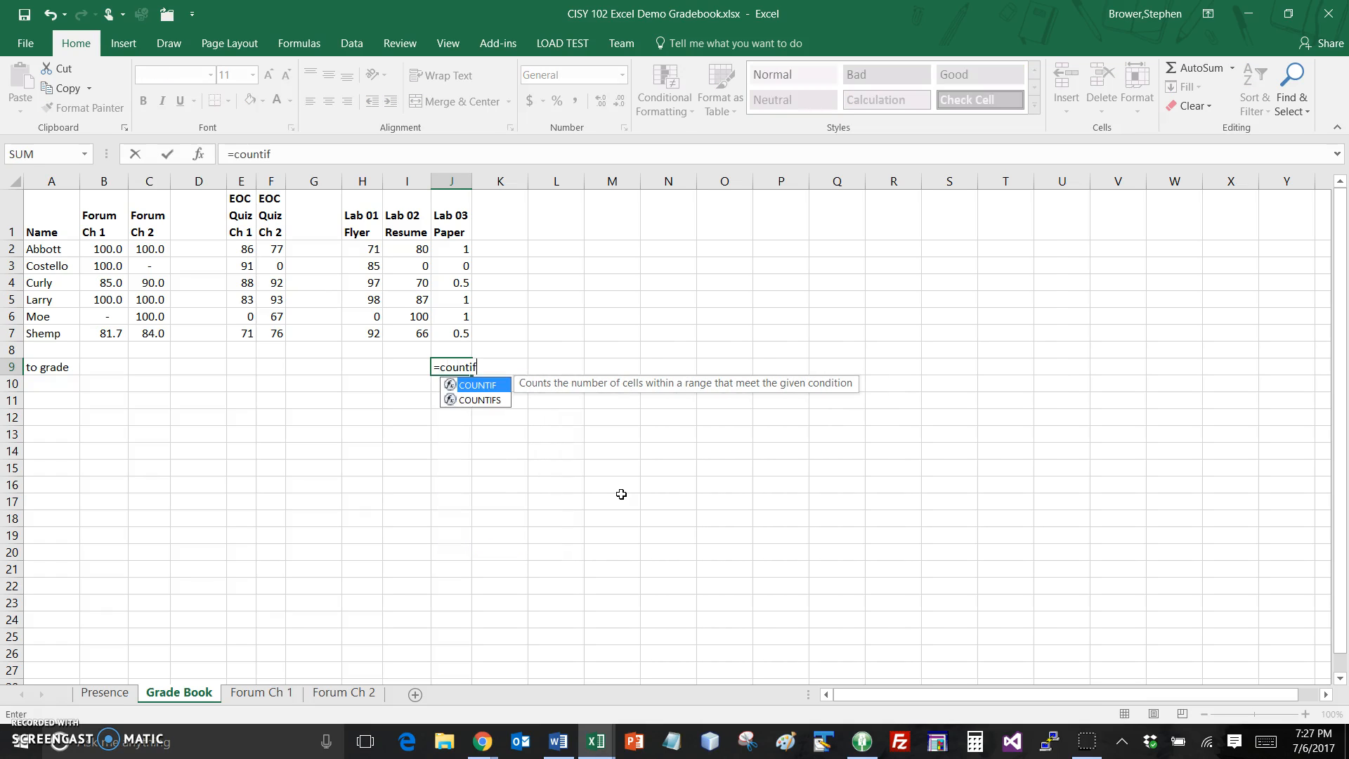
pyautogui.write('(')
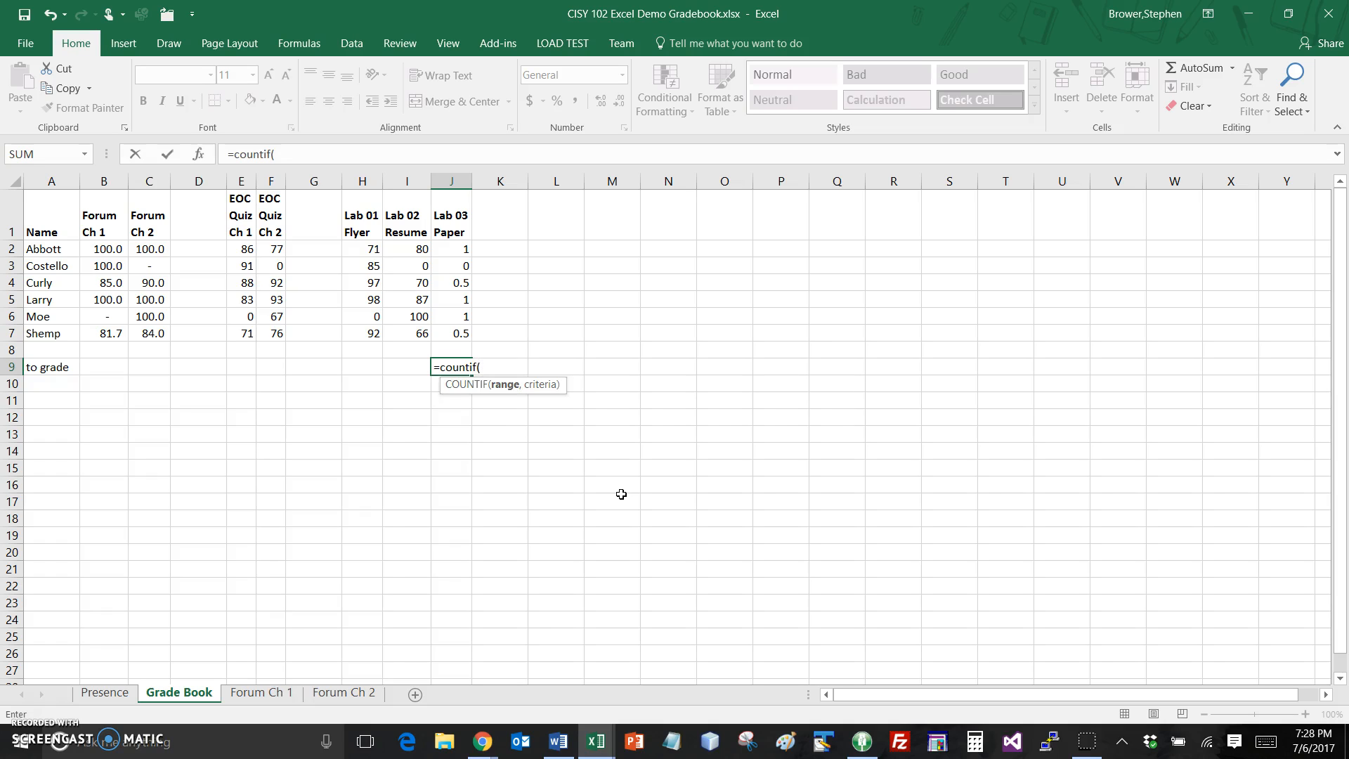
pyautogui.press('Up')
pyautogui.hotkey('shift', 'Up')
pyautogui.hotkey('shift', 'Up')
pyautogui.hotkey('shift', 'Up')
pyautogui.hotkey('shift', 'Up')
pyautogui.hotkey('shift', 'Up')
pyautogui.hotkey('shift', 'Up')
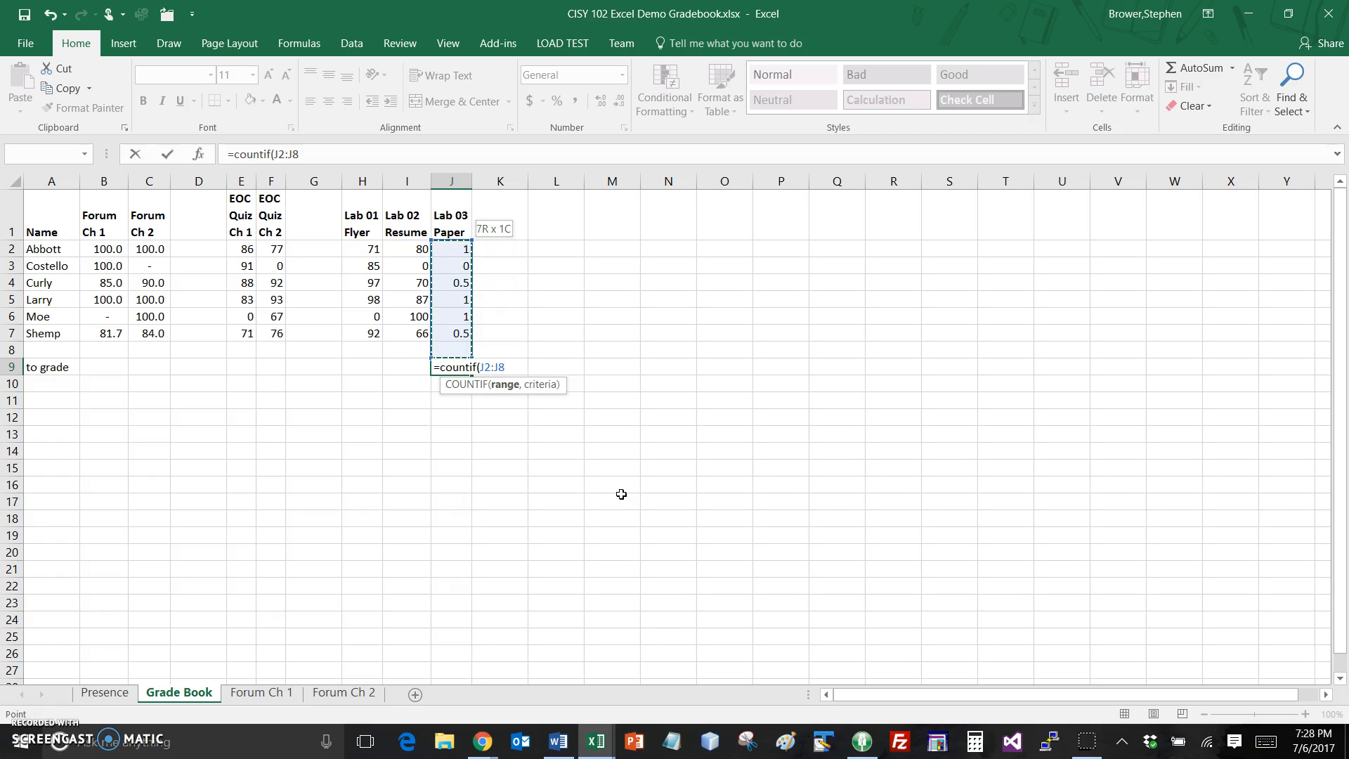
pyautogui.write(',1)')
pyautogui.press('Return')
pyautogui.press('Up')
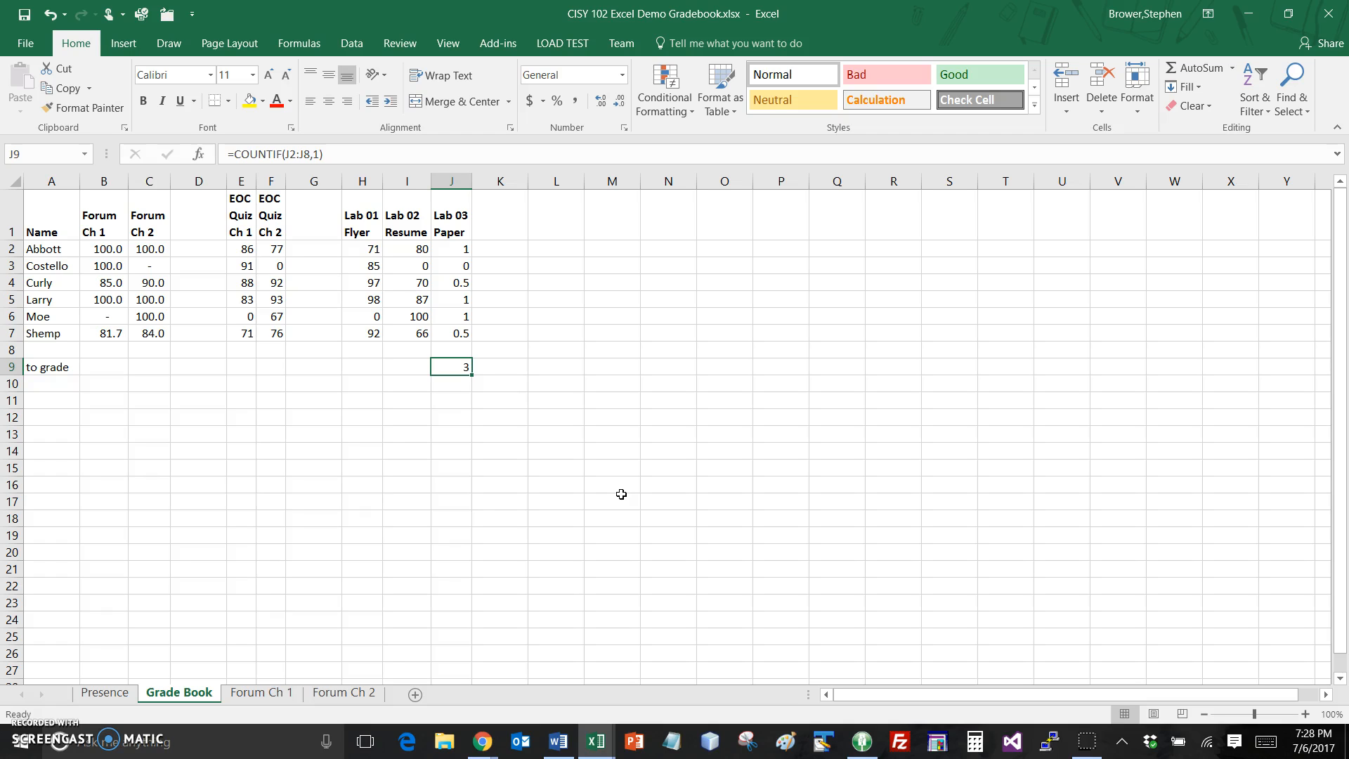
# - Extend the J9 formula with +COUNTIF(J2:J8,0.5) so scores of 0.5 are counted too
pyautogui.press('F2')
pyautogui.write('+')
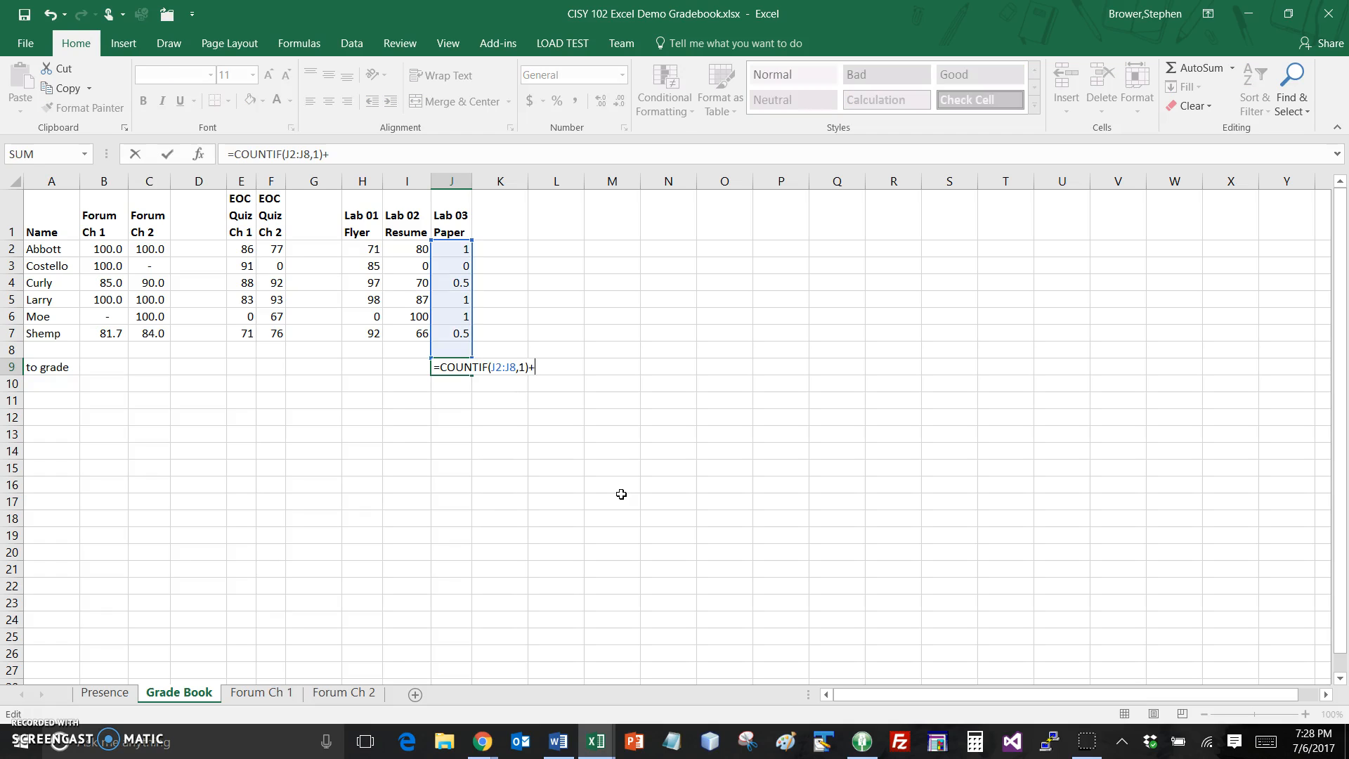
pyautogui.write('countif(')
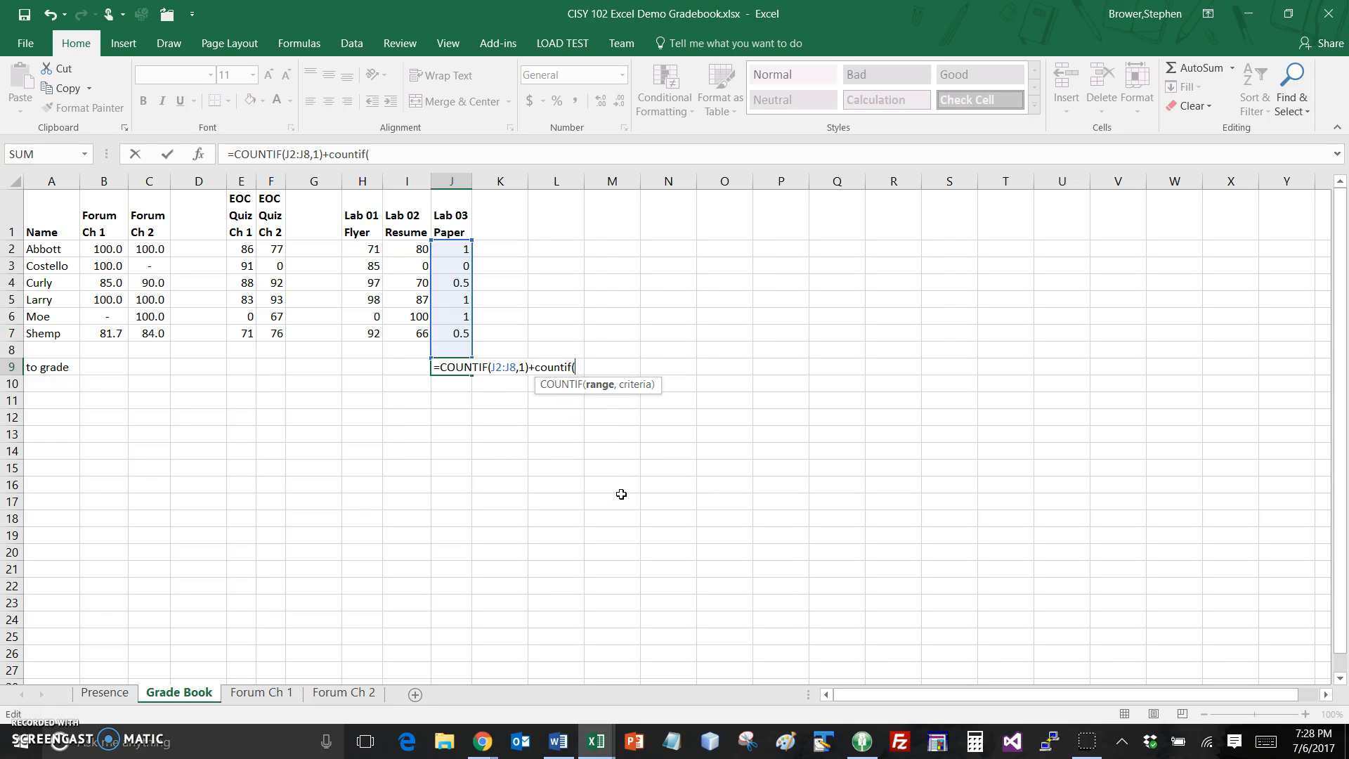
pyautogui.moveTo(461, 250); pyautogui.dragTo(453, 349)
pyautogui.write(',')
pyautogui.write('0.5')
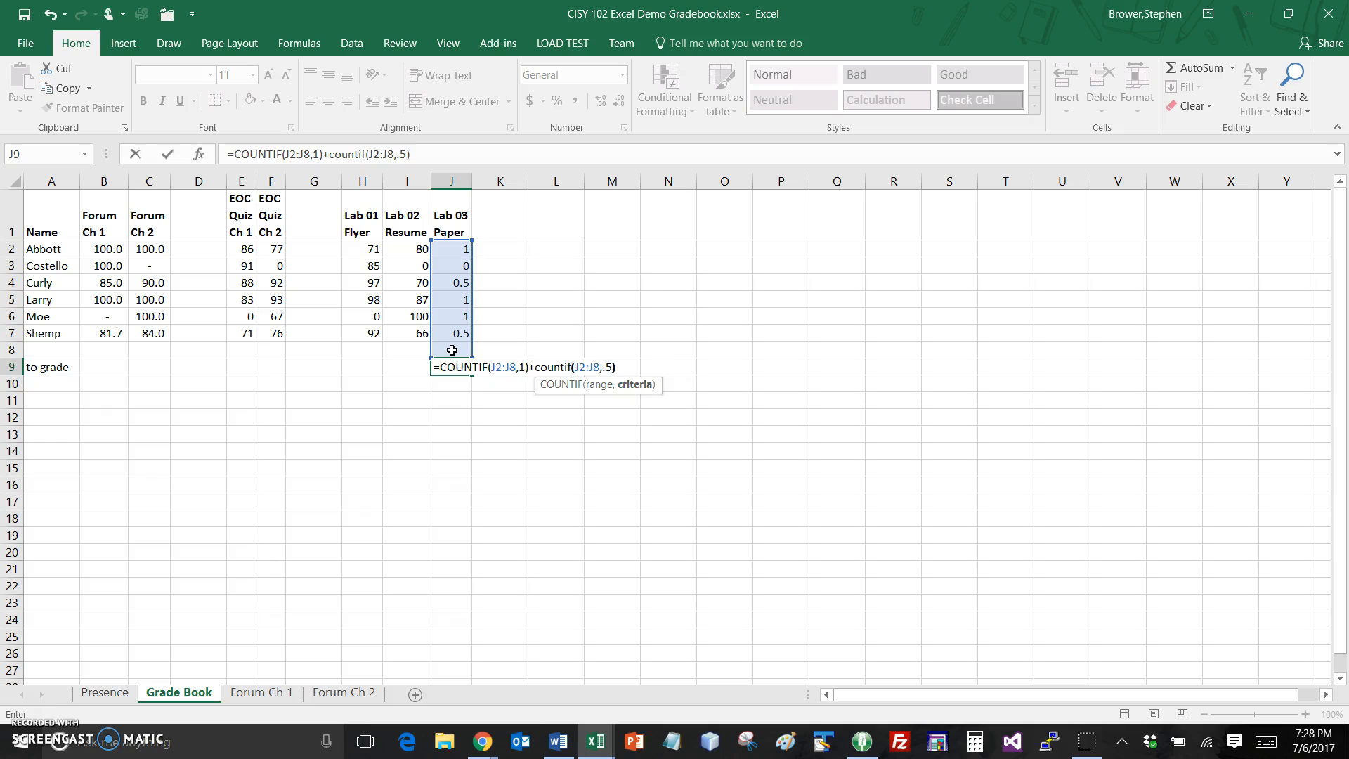
pyautogui.press('Return')
pyautogui.press('Up')
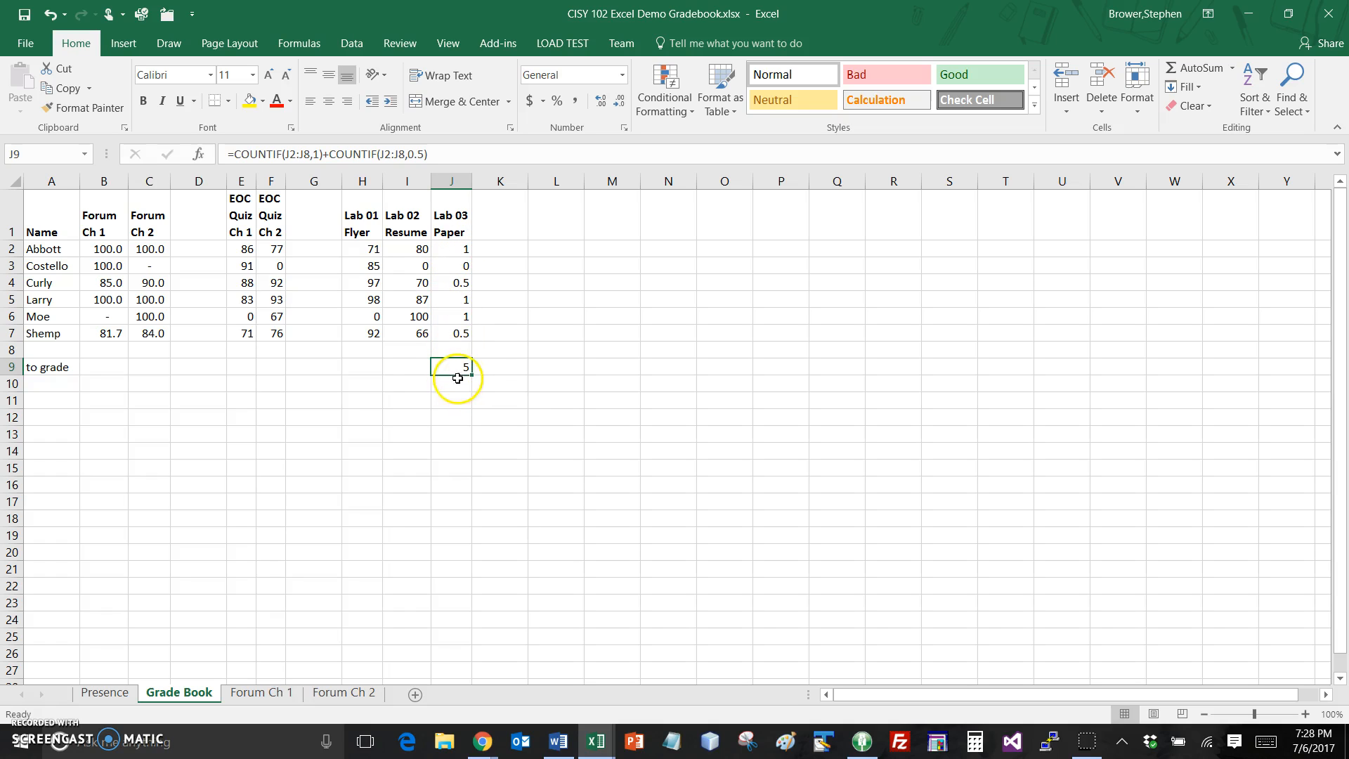
pyautogui.click(461, 380)
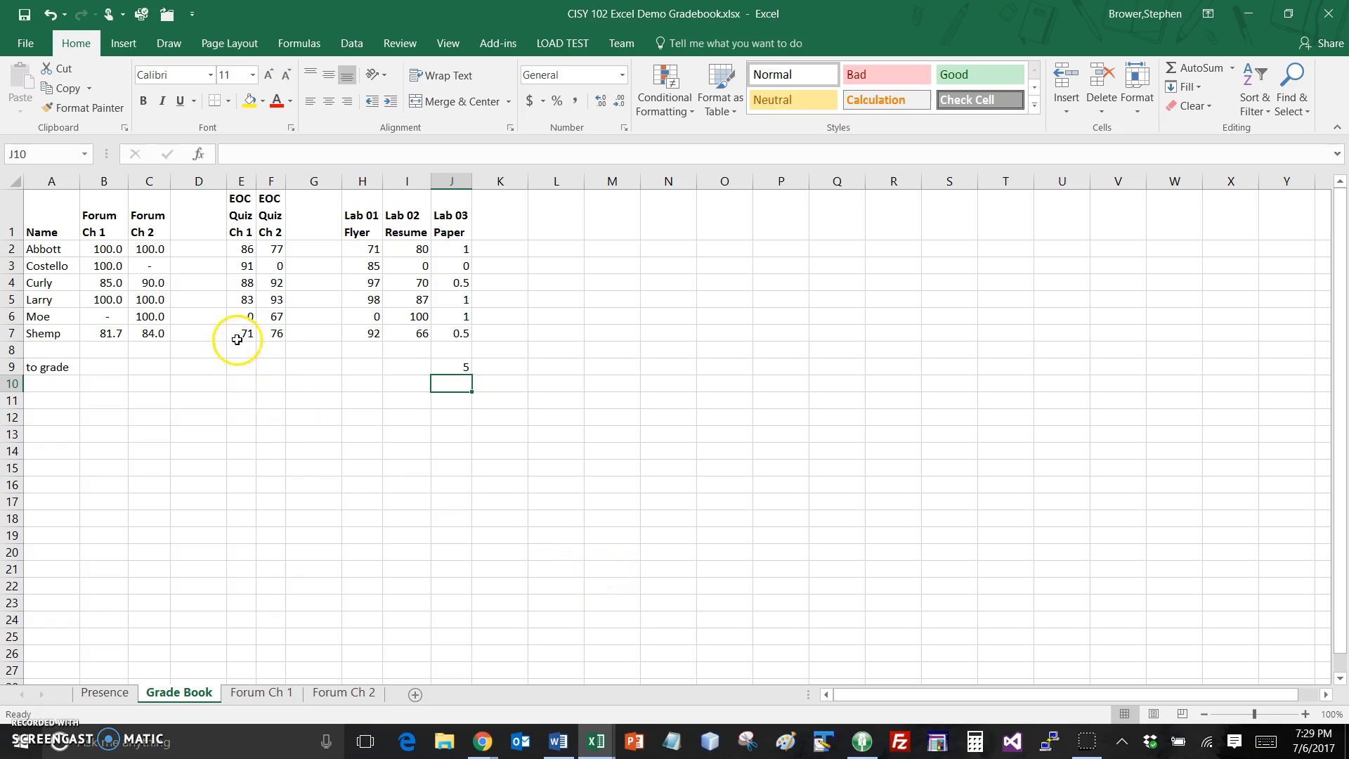
# - Try inserting two columns before column D, and enter the header Avg in E1
pyautogui.click(205, 217)
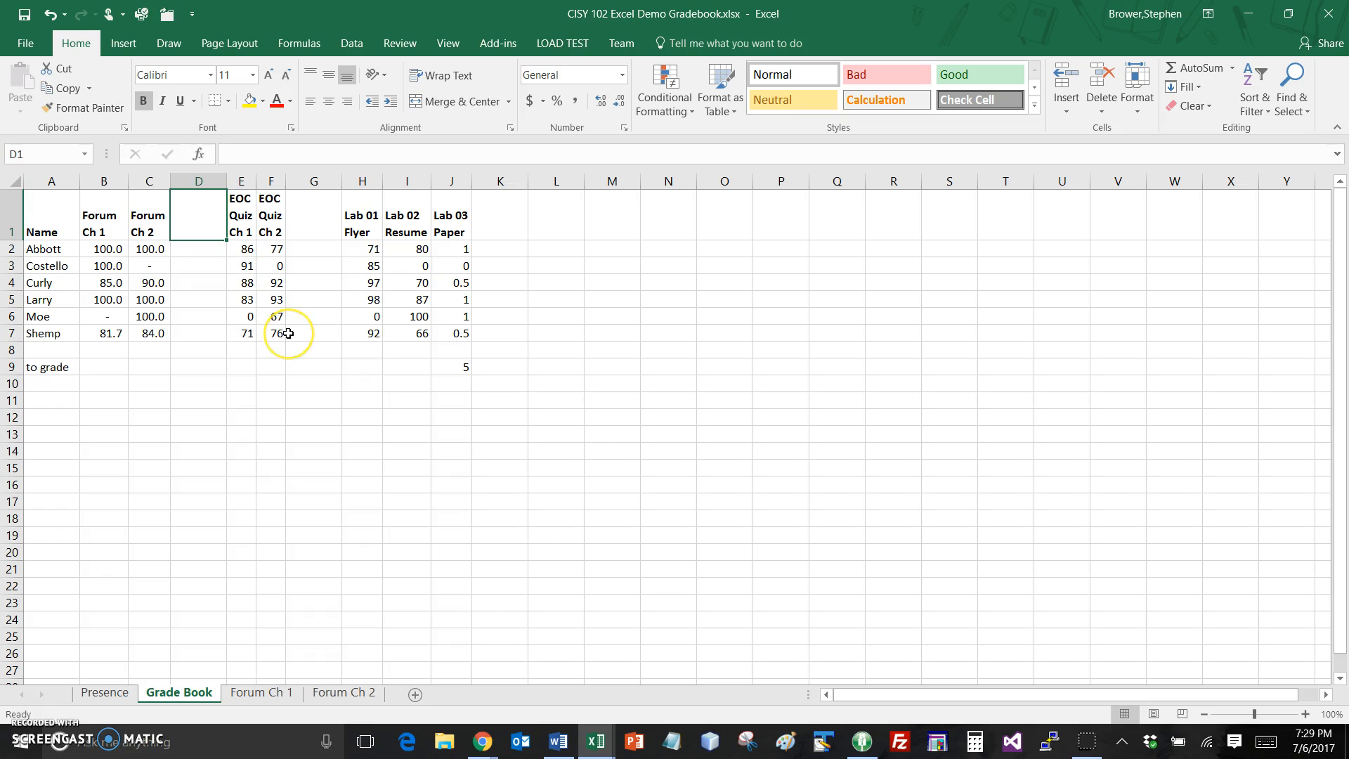
pyautogui.hotkey('alt', 'i')
pyautogui.press('c')
pyautogui.hotkey('alt', 'i')
pyautogui.press('c')
pyautogui.press('Right')
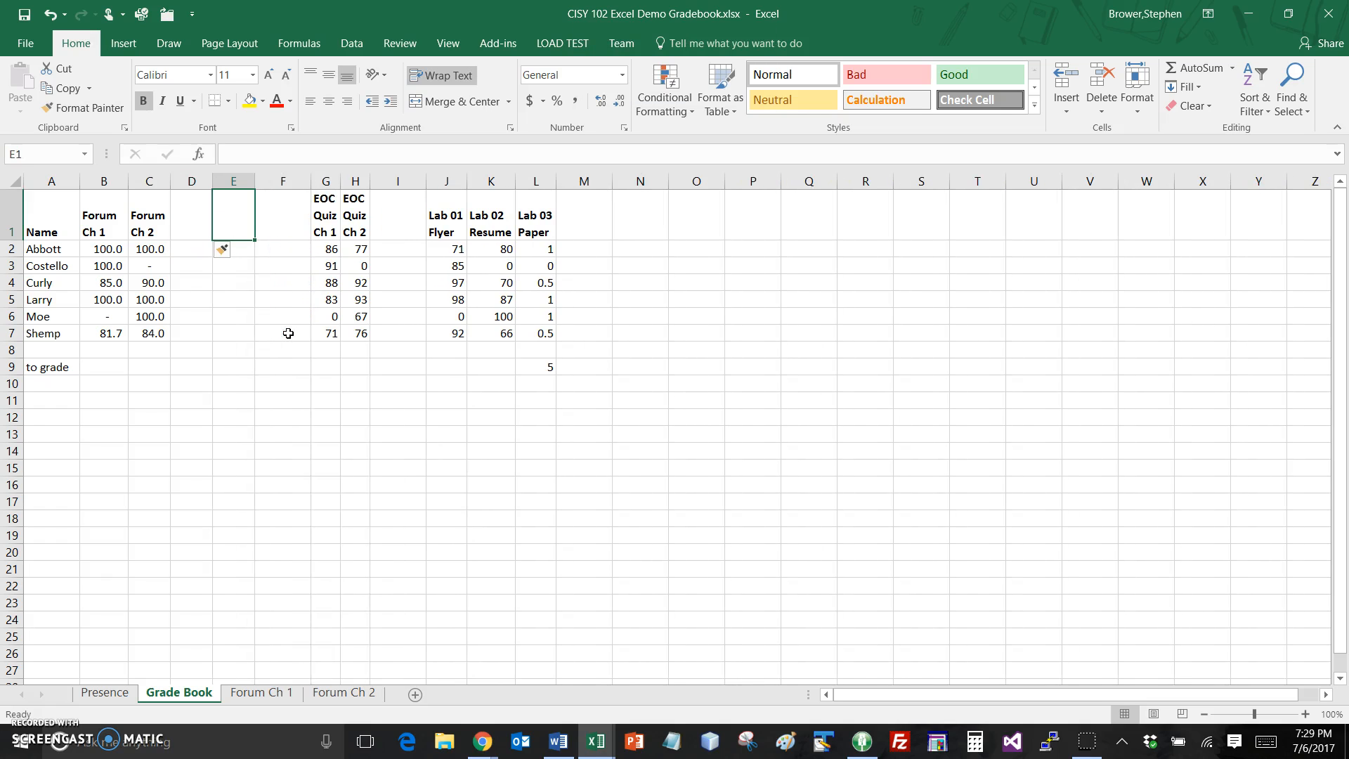
pyautogui.write('Avg')
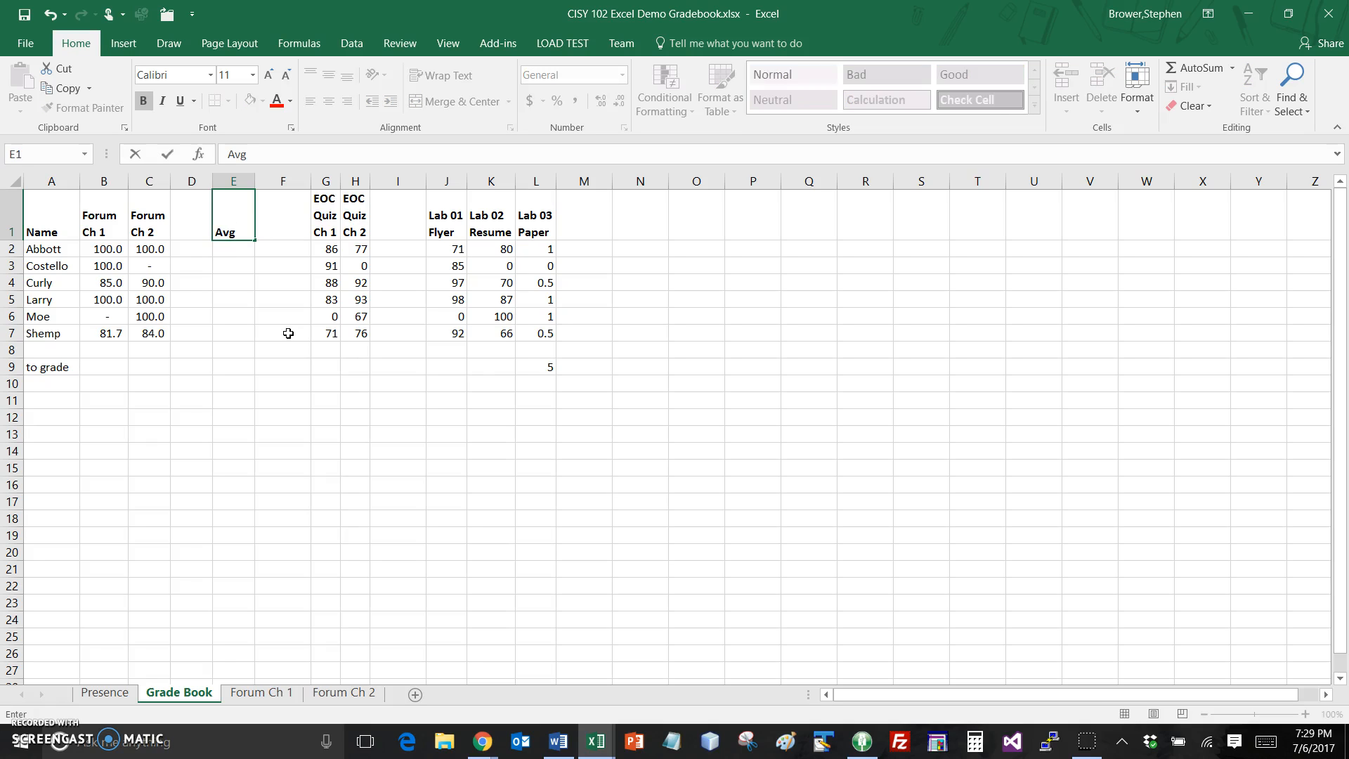
pyautogui.press('Return')
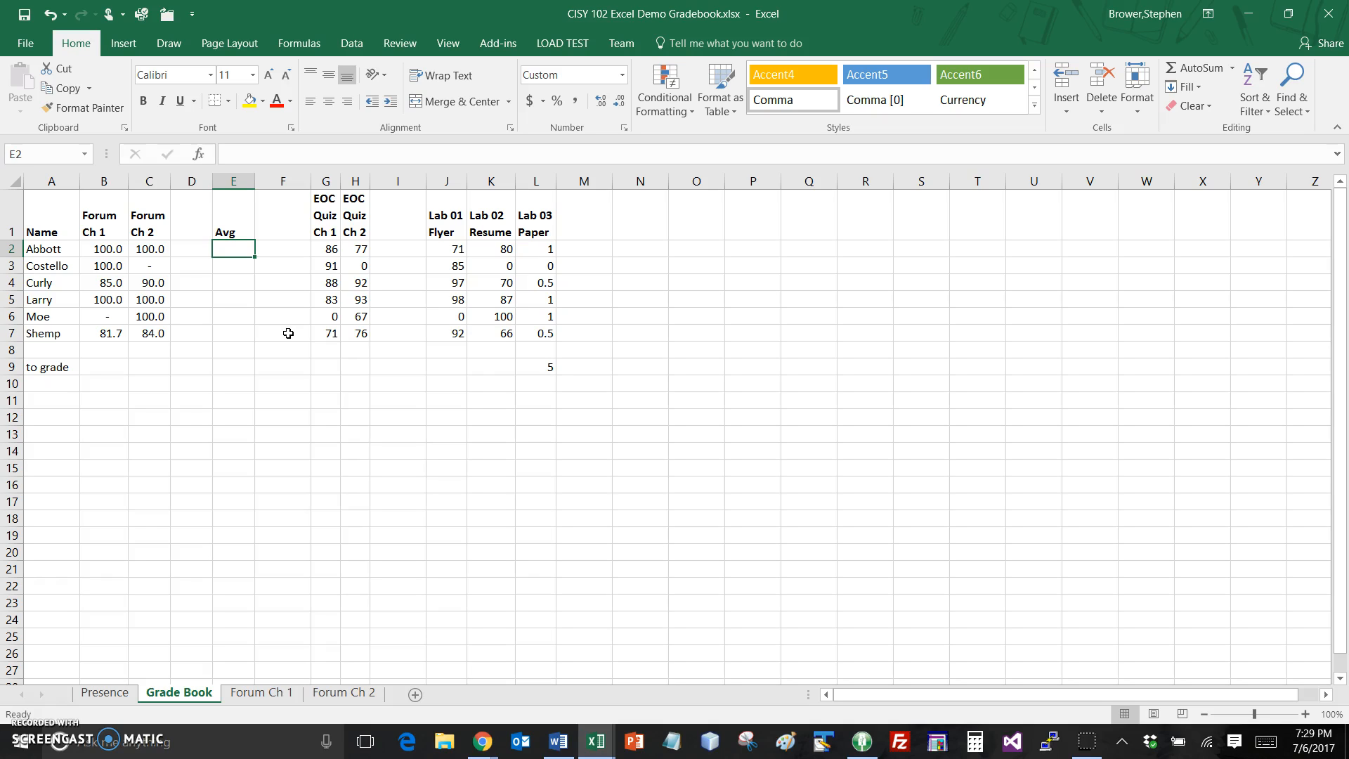
# - Undo the Avg header and the two inserted columns, and select D2
pyautogui.hotkey('ctrl', 'z')
pyautogui.hotkey('ctrl', 'z')
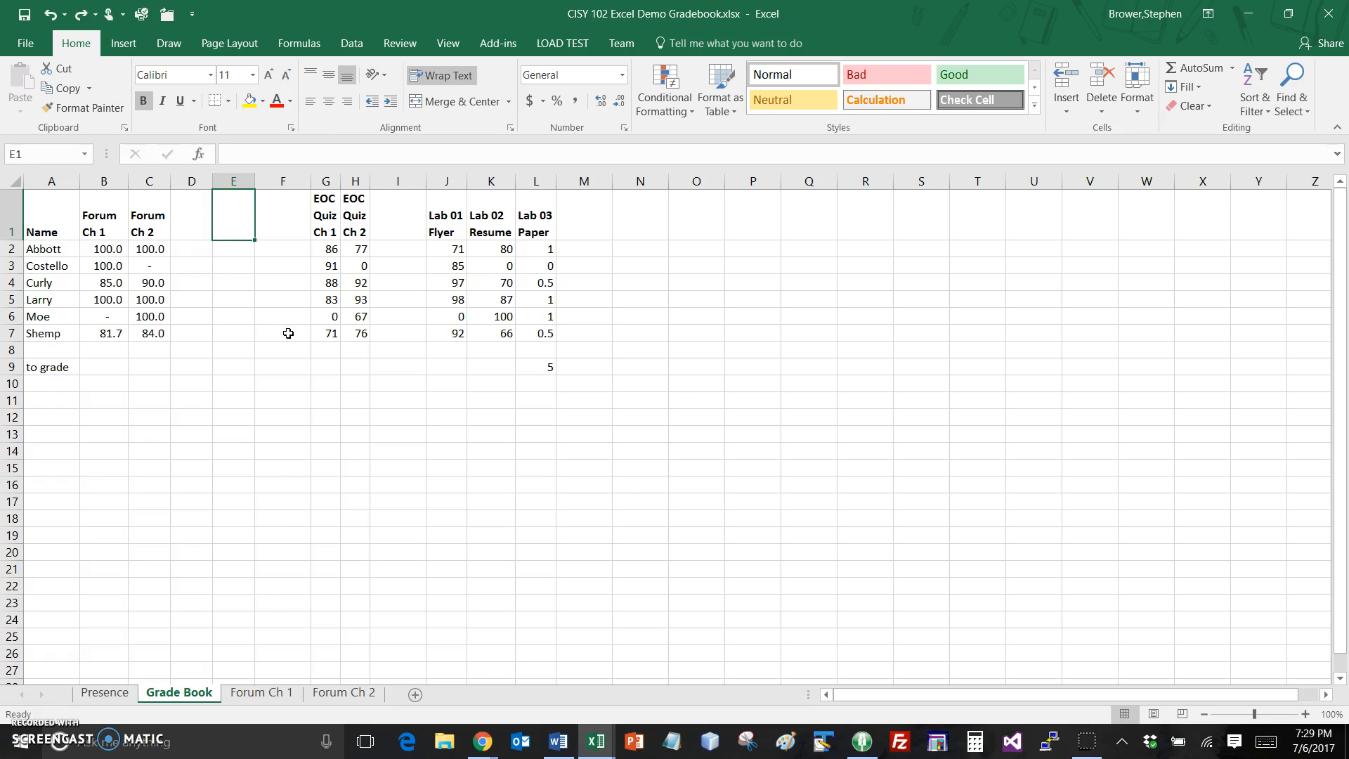
pyautogui.hotkey('ctrl', 'z')
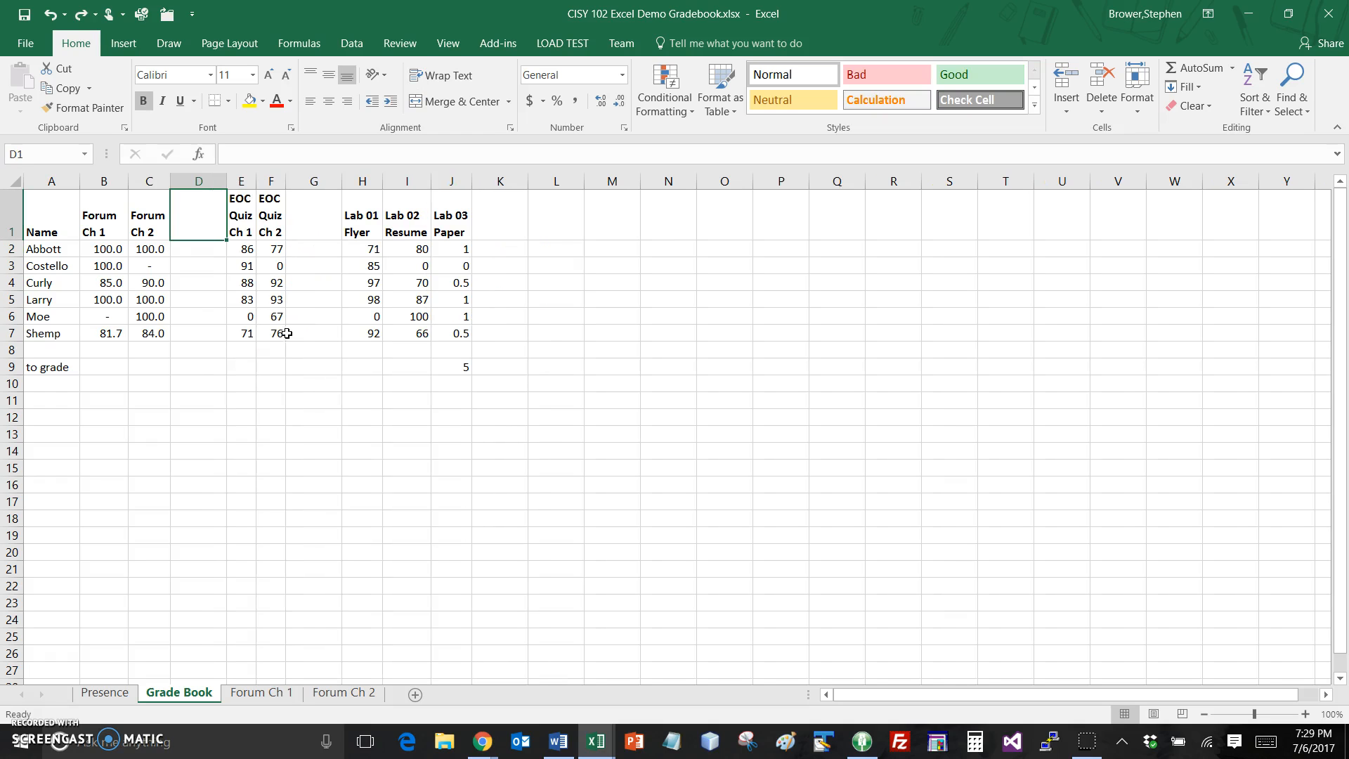
pyautogui.click(202, 248)
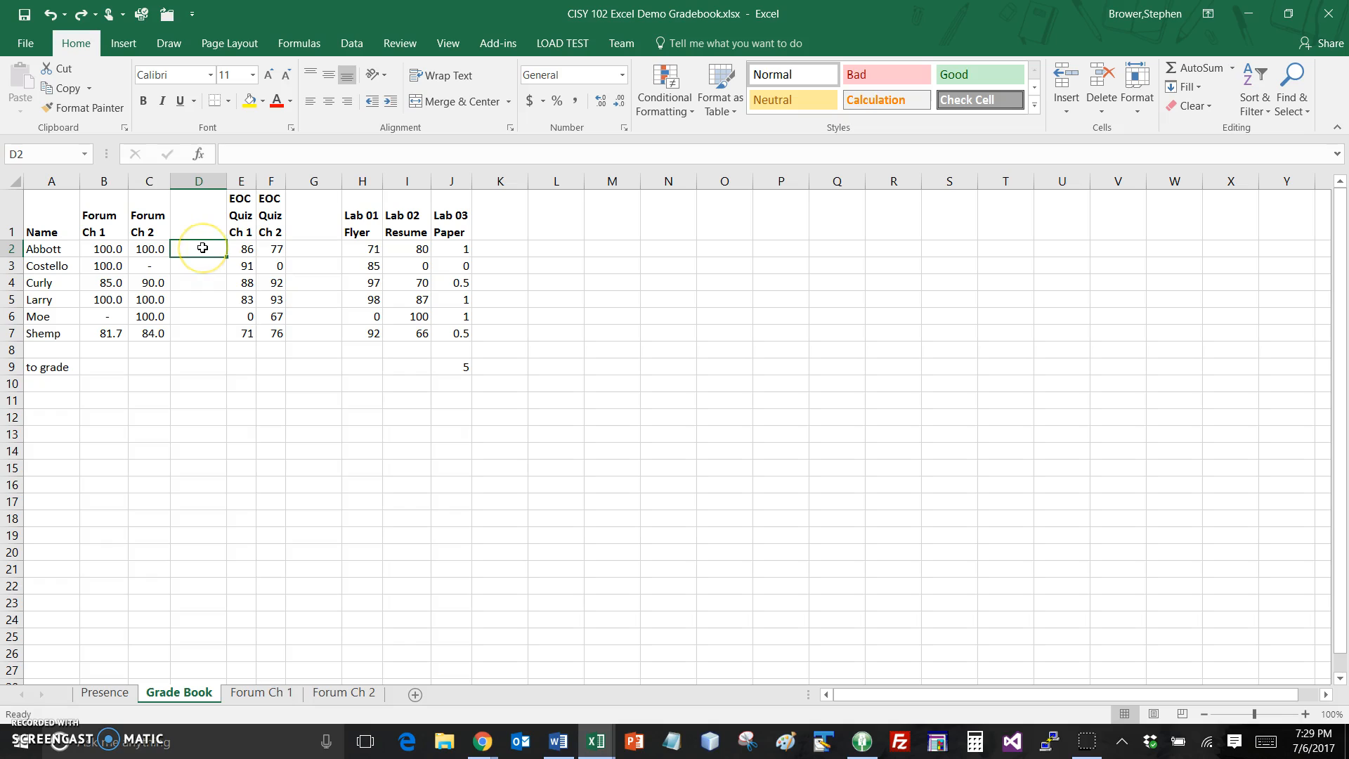